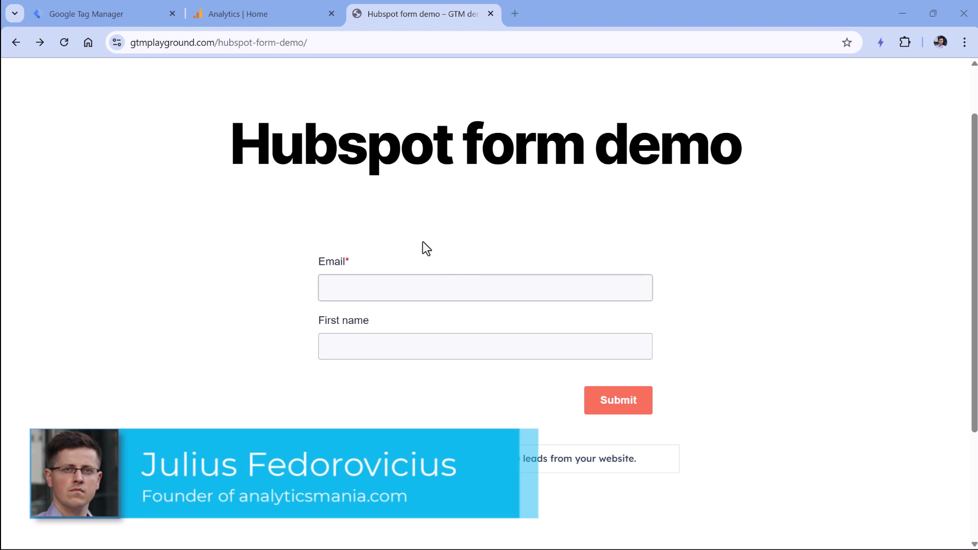
# Step: Check the Tag Manager Tags list, which holds only GA4 config, then return to the Hubspot form demo page
pyautogui.click(101, 15)
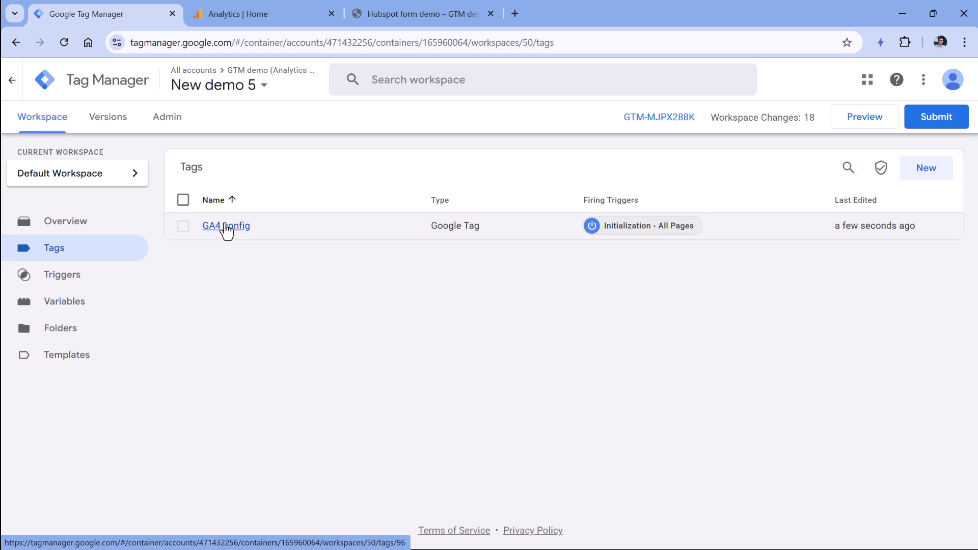
pyautogui.click(429, 14)
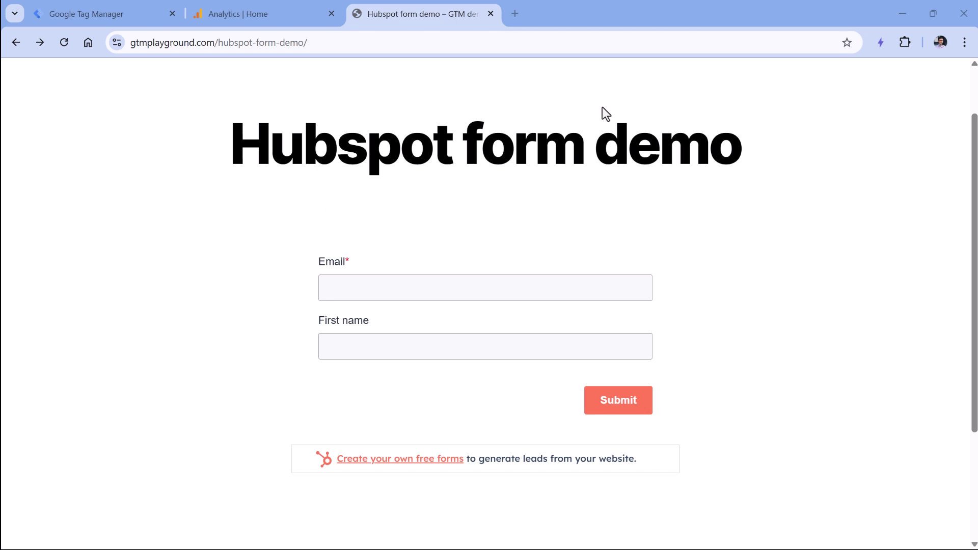
# Step: Create a new Custom HTML tag and paste in the HubSpot form listener script
pyautogui.click(106, 14)
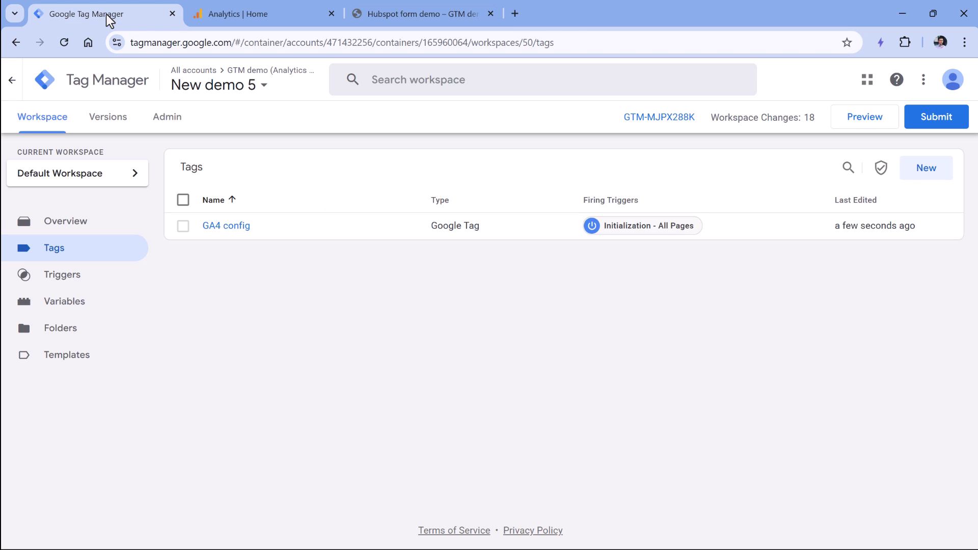
pyautogui.click(917, 171)
pyautogui.click(402, 214)
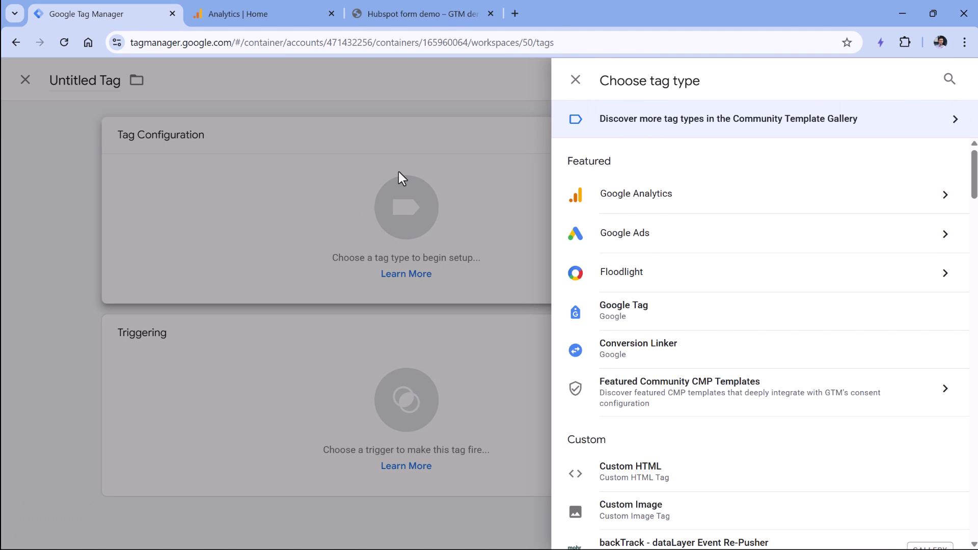
pyautogui.scroll(-1, 632, 332)
pyautogui.click(629, 405)
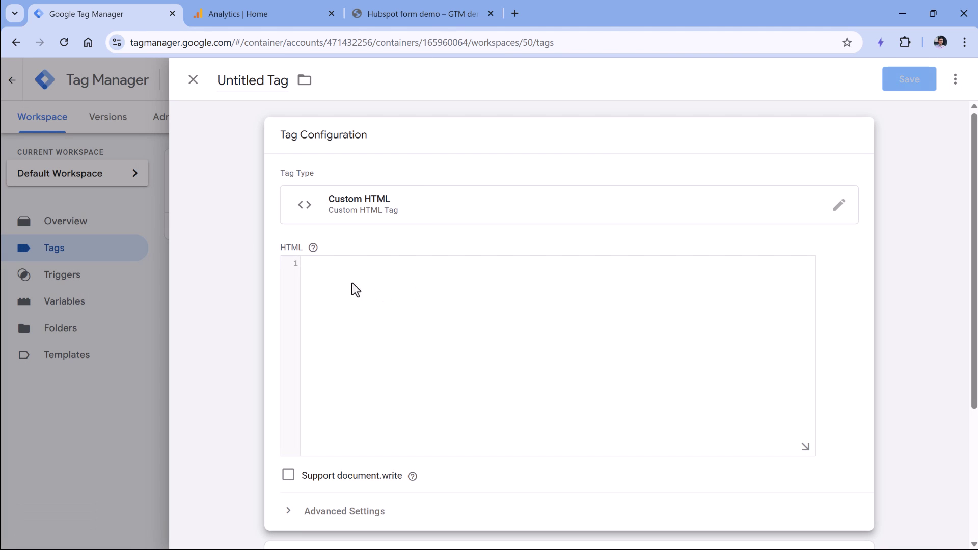
pyautogui.hotkey('ctrl', 'v')
# Step: Review the pasted script, checking the opening script tag and the older-version listener code
pyautogui.scroll(10, 388, 308)
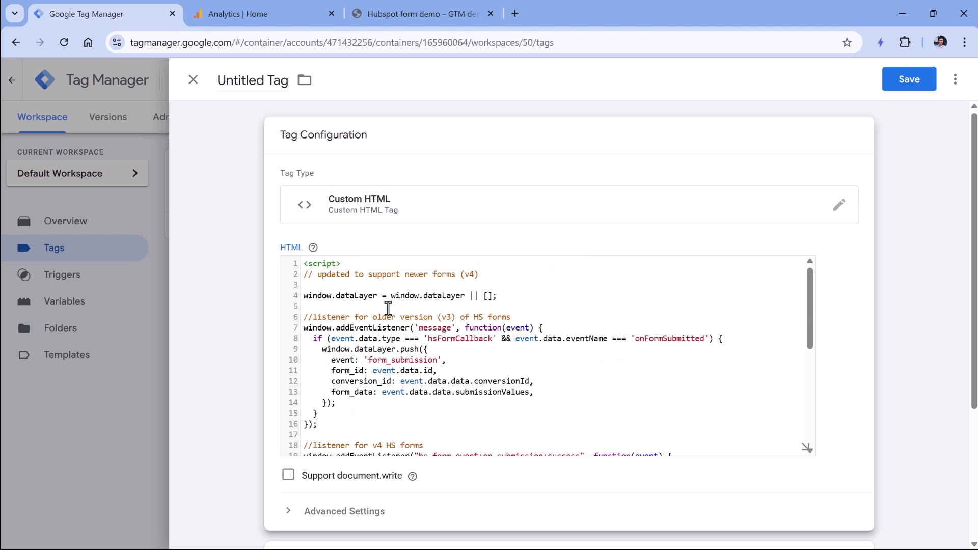
pyautogui.moveTo(340, 263); pyautogui.dragTo(305, 265)
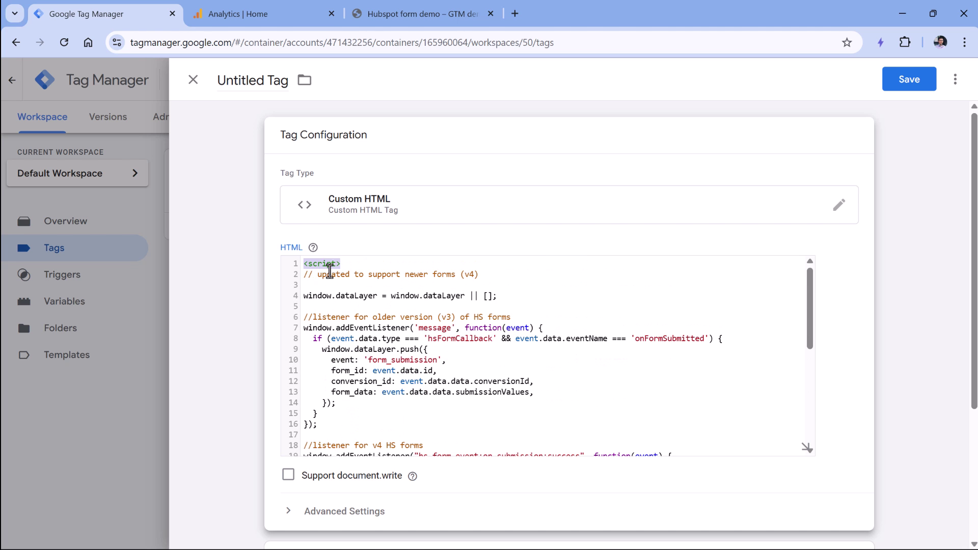
pyautogui.scroll(-5, 342, 356)
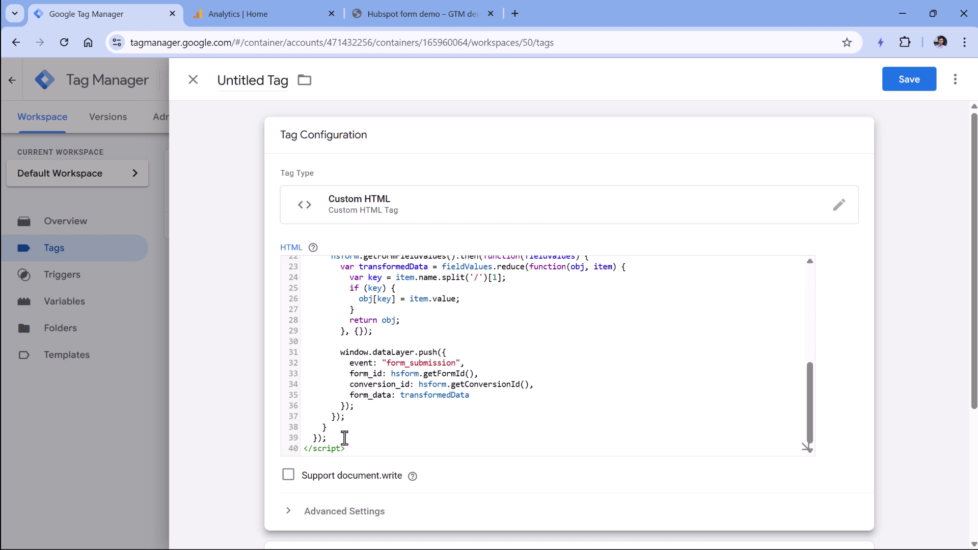
pyautogui.scroll(5, 375, 402)
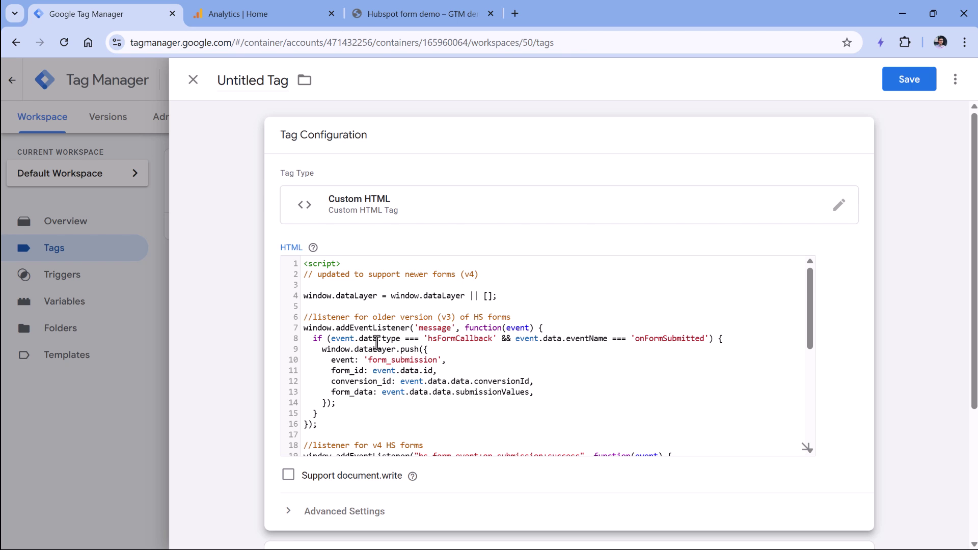
pyautogui.scroll(-2, 377, 344)
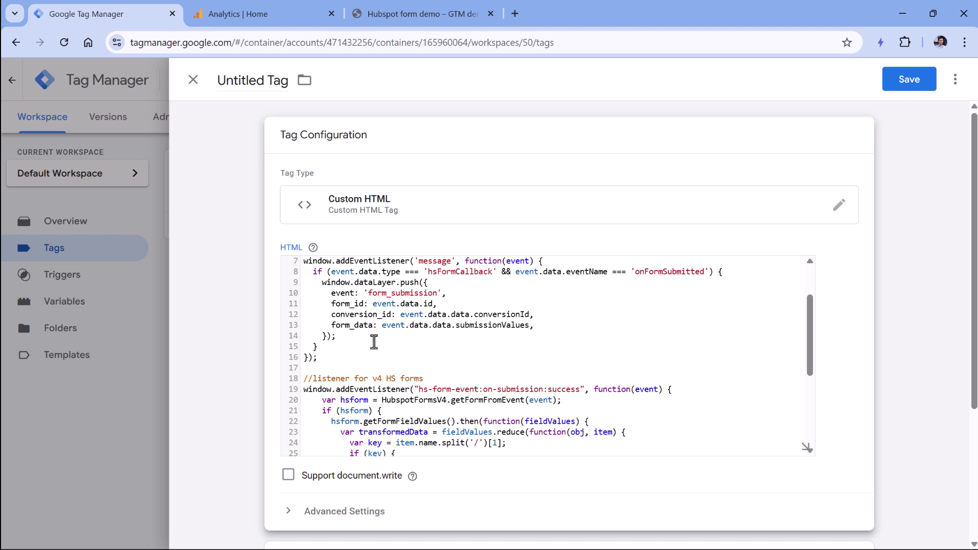
pyautogui.scroll(2, 373, 337)
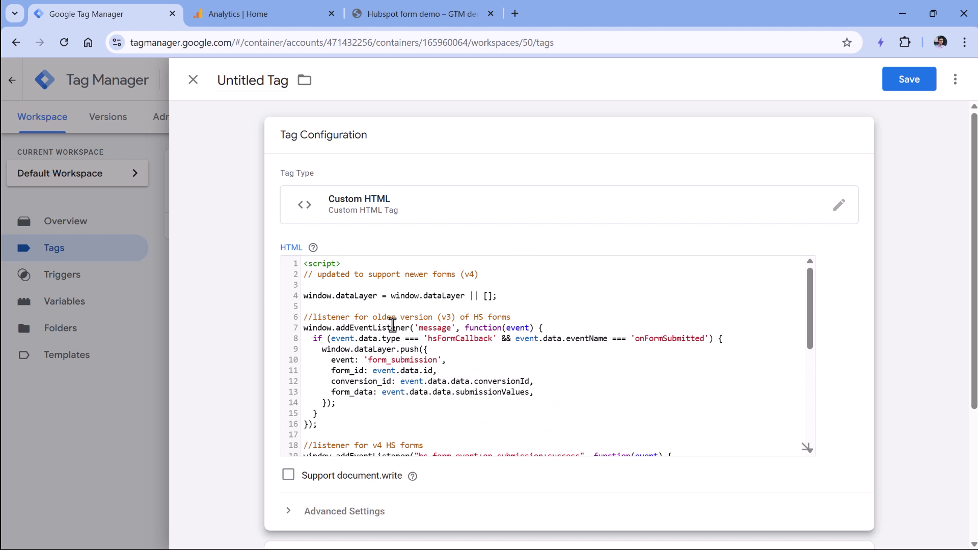
pyautogui.moveTo(328, 423); pyautogui.dragTo(355, 444)
pyautogui.click(408, 336)
pyautogui.scroll(-6, 405, 345)
pyautogui.scroll(2, 405, 345)
pyautogui.scroll(2, 326, 387)
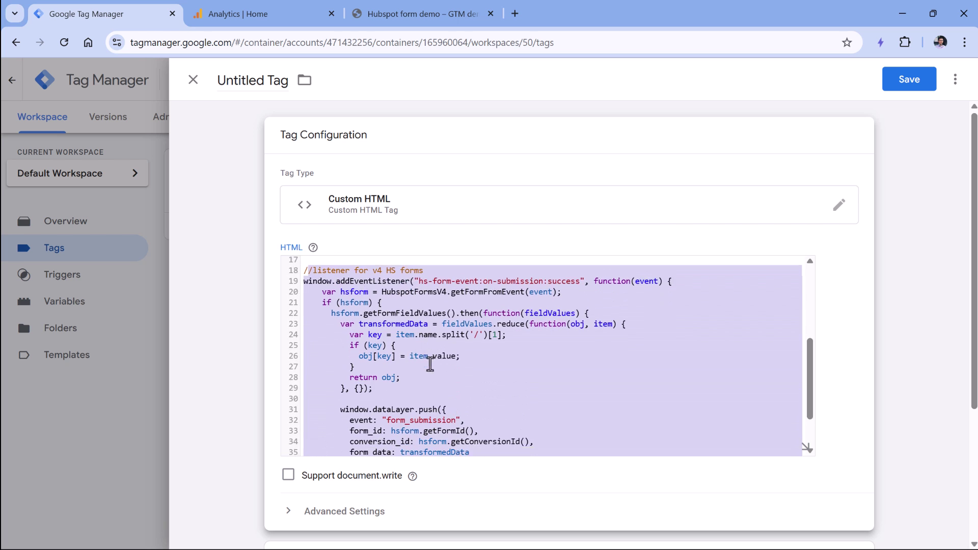
pyautogui.scroll(-5, 286, 350)
pyautogui.scroll(-1, 285, 331)
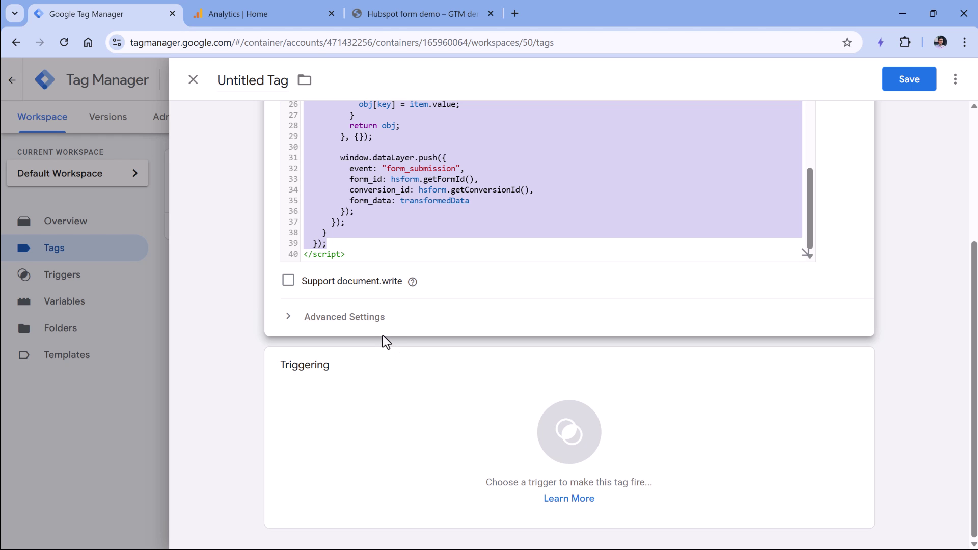
# Step: Set the tag to fire on All Pages, name it 'cHTML - hubspot listener', and save
pyautogui.click(366, 406)
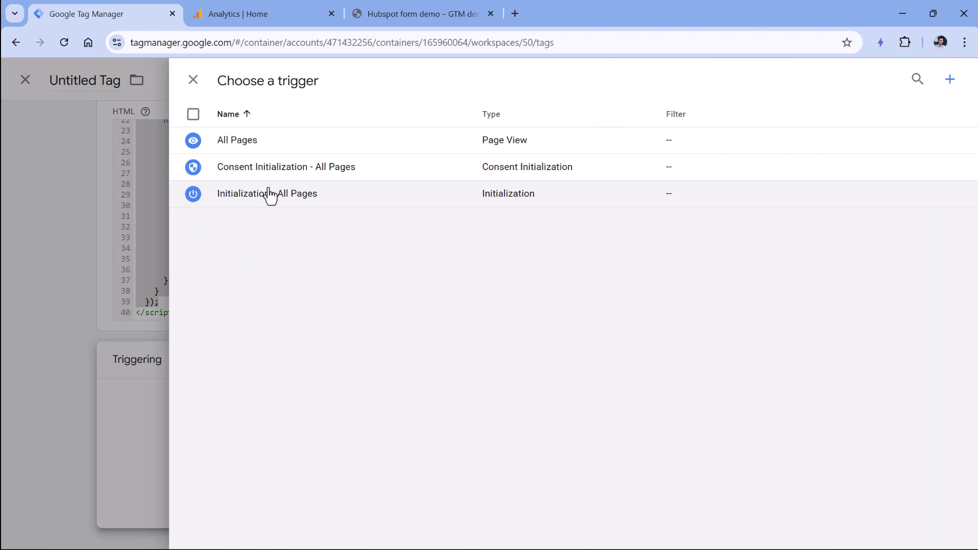
pyautogui.click(247, 141)
pyautogui.click(255, 77)
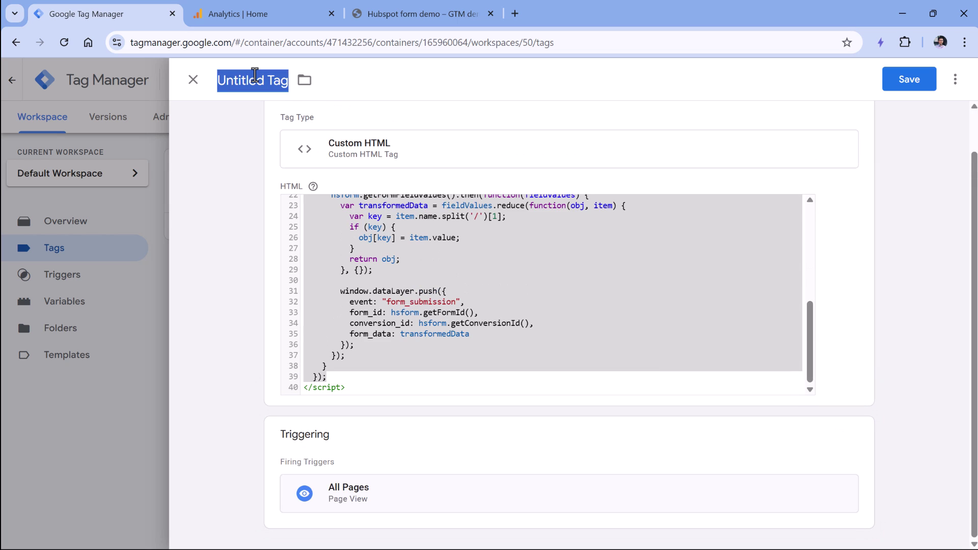
pyautogui.write('c')
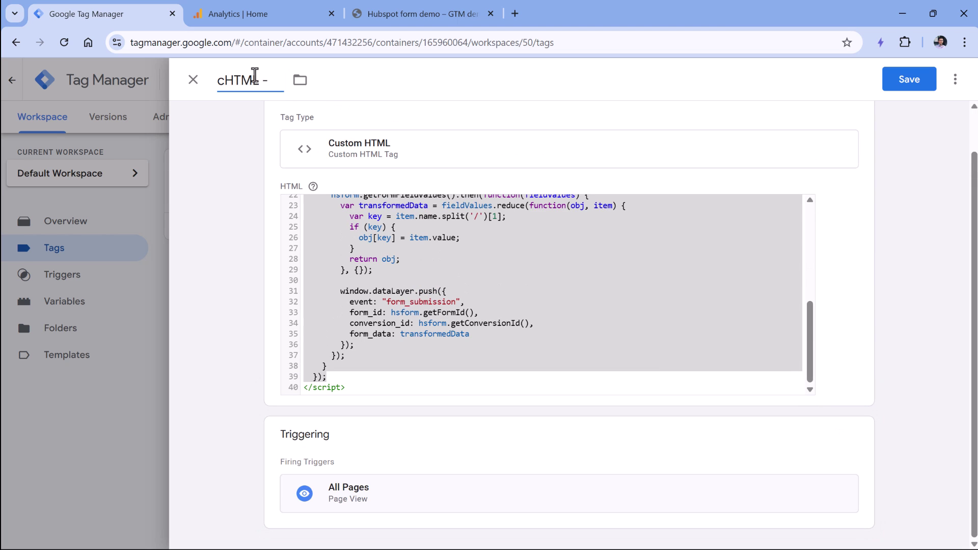
pyautogui.write('HTML - hubspot listener')
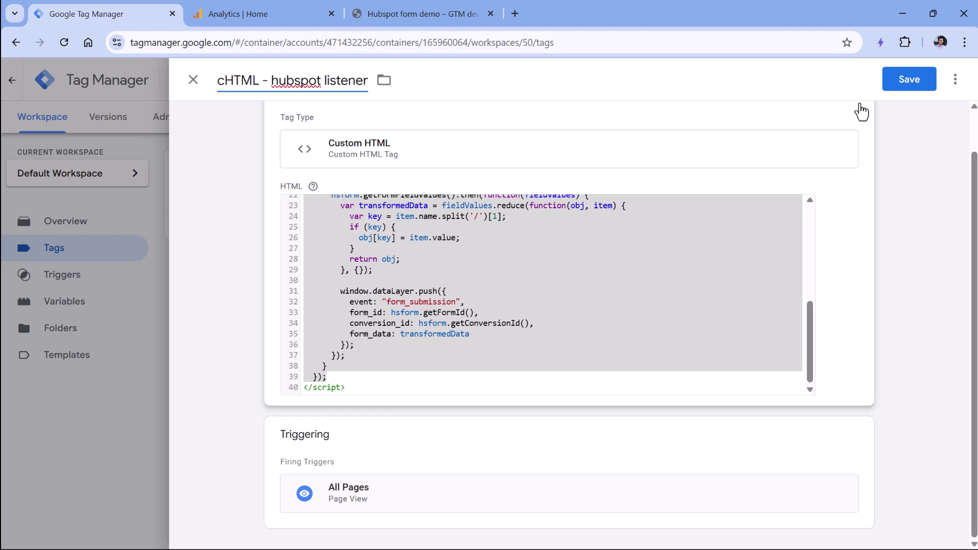
pyautogui.click(902, 80)
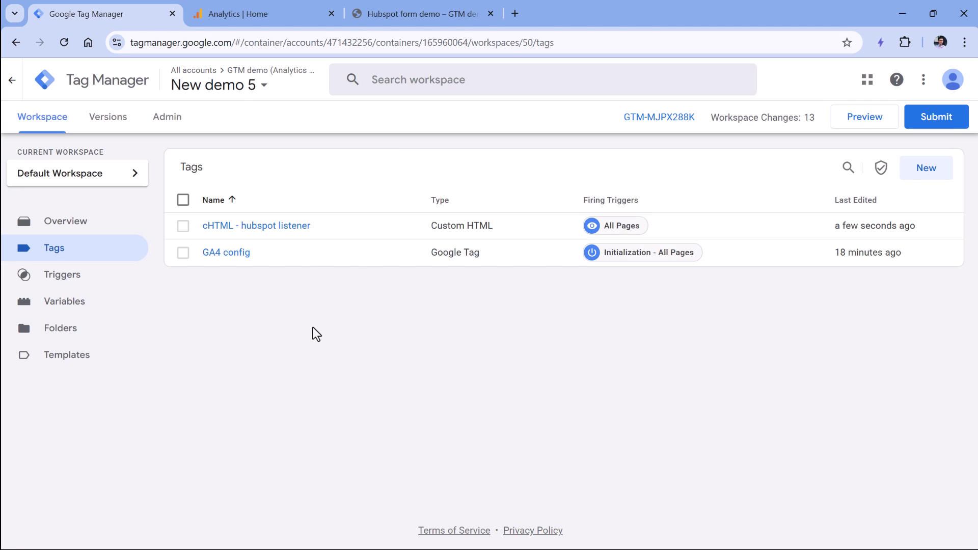
# Step: Start Preview and connect Tag Assistant to the copied Hubspot form demo page URL
pyautogui.click(865, 117)
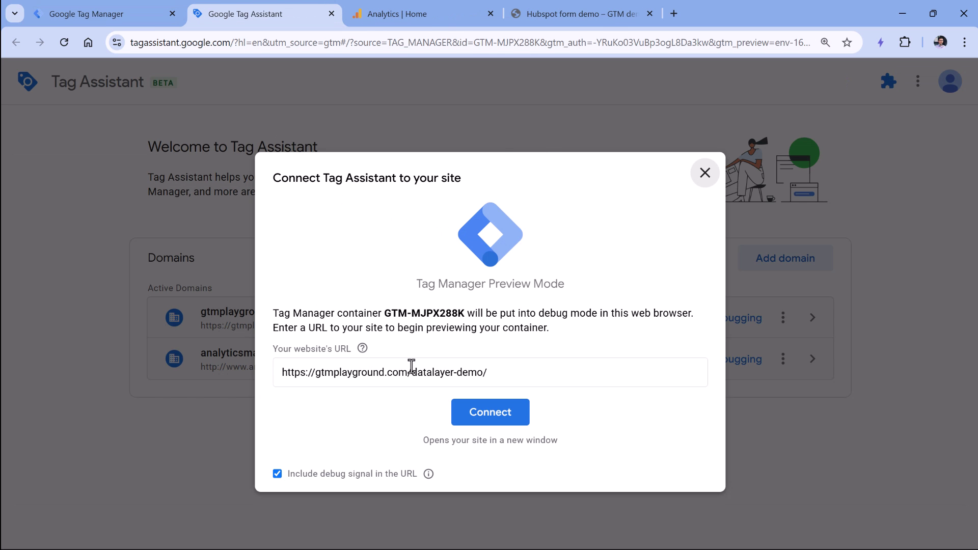
pyautogui.click(559, 16)
pyautogui.click(354, 40)
pyautogui.hotkey('ctrl', 'c')
pyautogui.click(252, 18)
pyautogui.tripleClick(387, 372)
pyautogui.hotkey('ctrl', 'v')
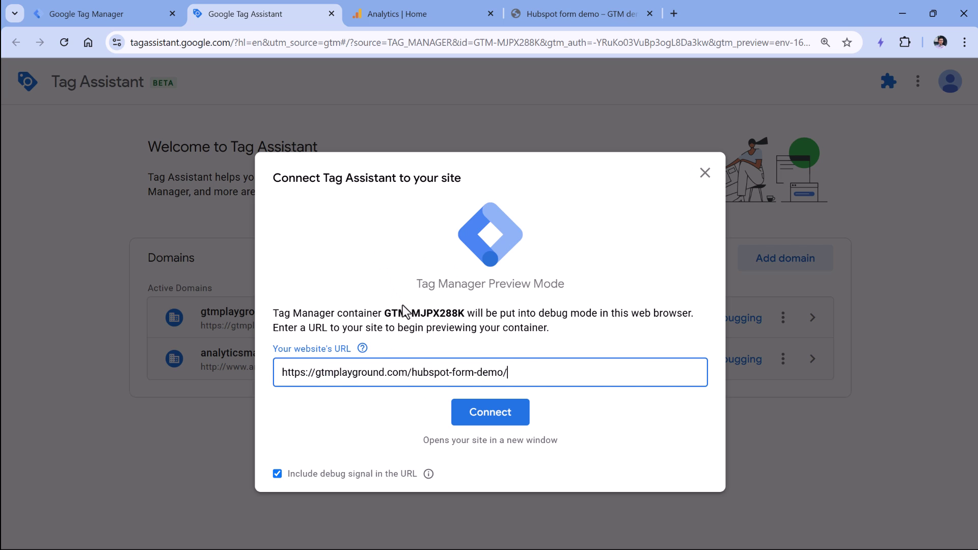
pyautogui.click(491, 414)
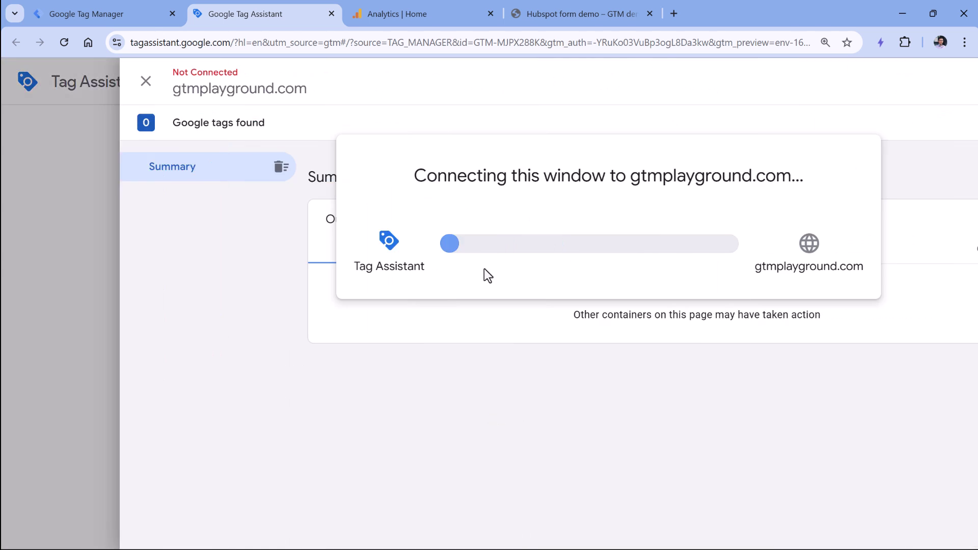
# Step: Fill in a test email and first name on the demo form and submit it
pyautogui.scroll(-3, 391, 60)
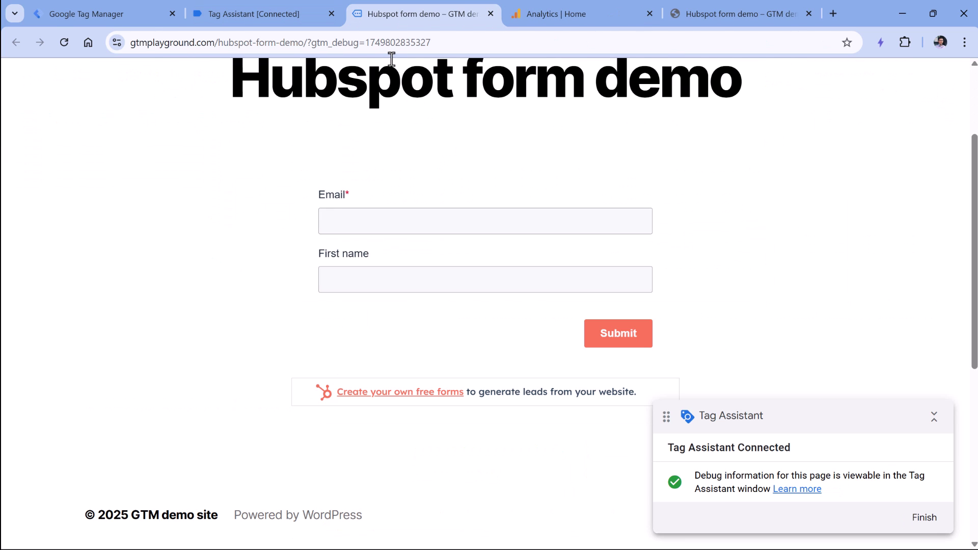
pyautogui.click(445, 221)
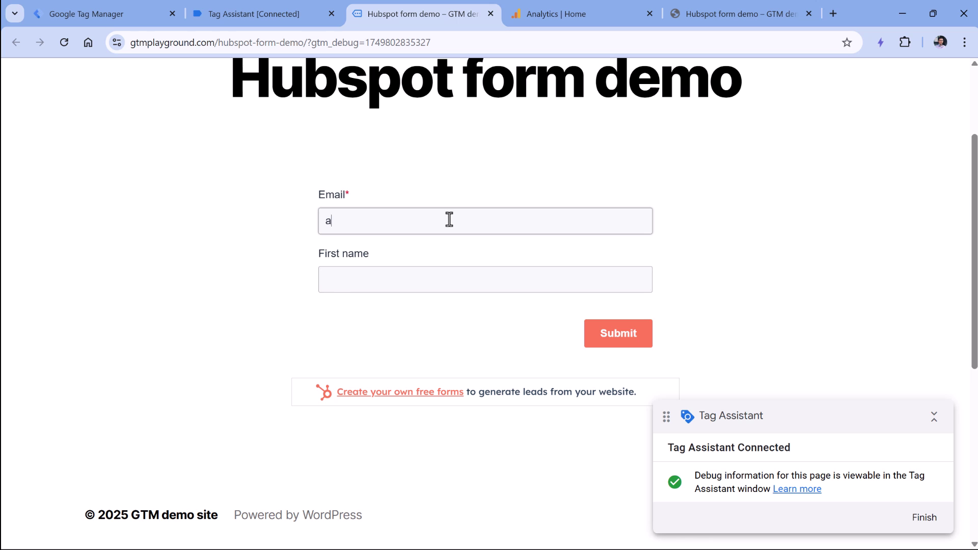
pyautogui.press('Tab')
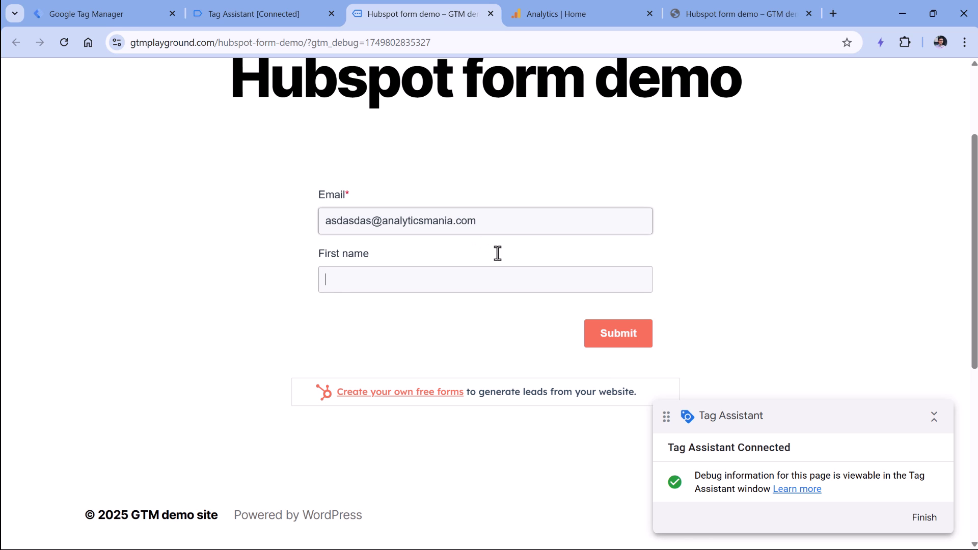
pyautogui.write('asdasdas')
pyautogui.click(618, 333)
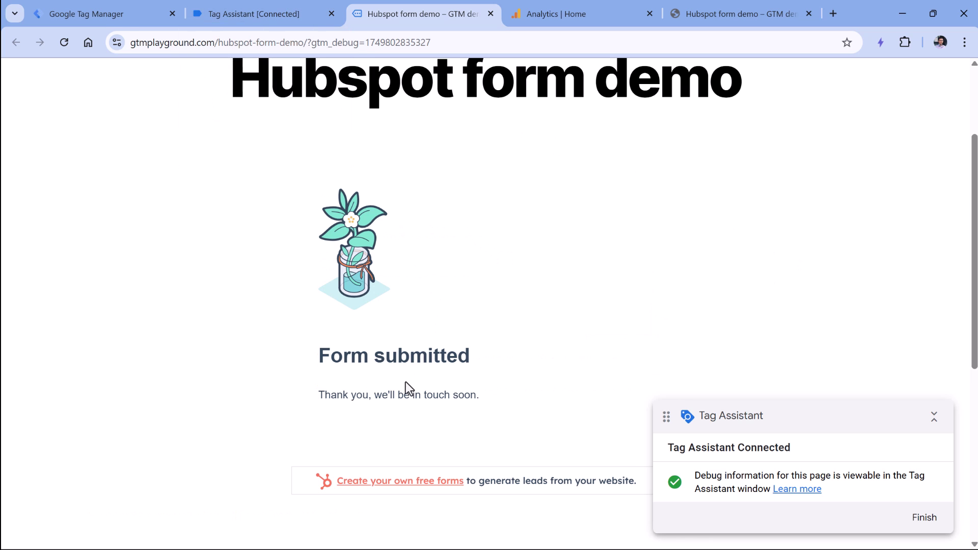
# Step: Select the form_submission event in Tag Assistant and expand its full dataLayer push
pyautogui.click(265, 14)
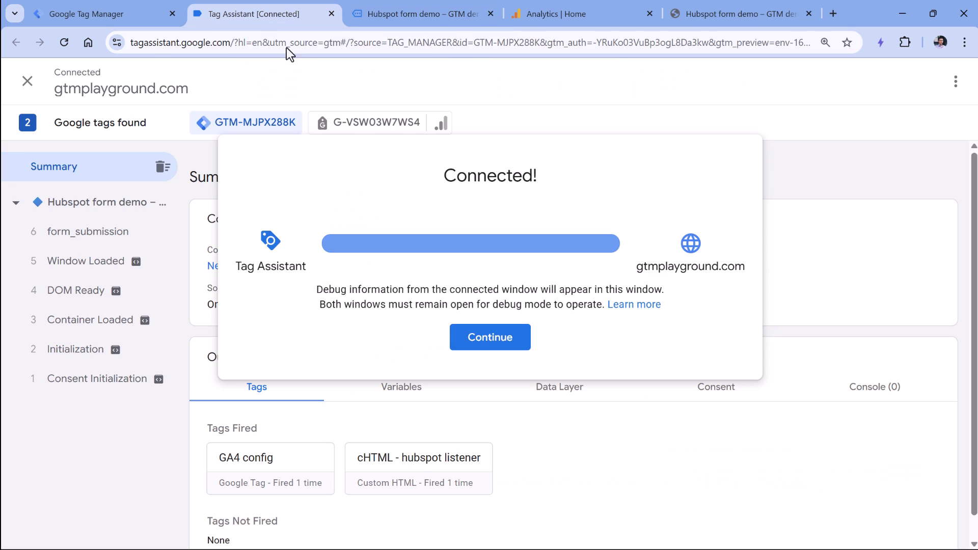
pyautogui.click(471, 339)
pyautogui.click(95, 235)
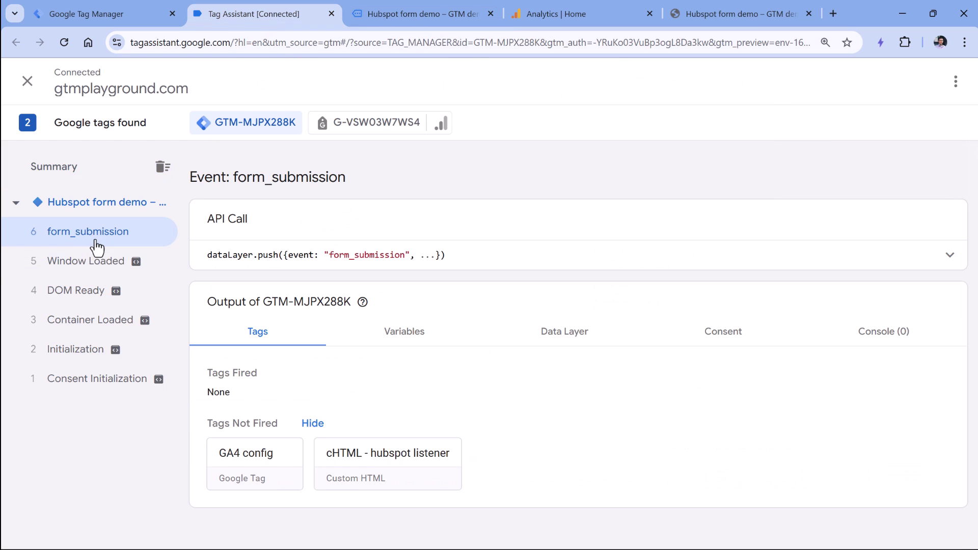
pyautogui.click(949, 255)
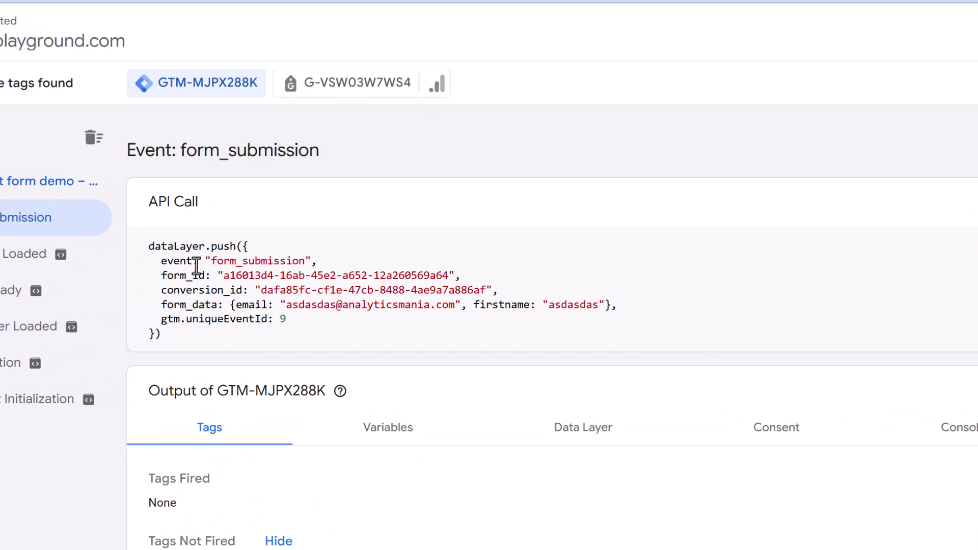
# Step: Inspect the pushed keys: form_id, conversion_id, form_data, email and firstname
pyautogui.moveTo(236, 275); pyautogui.dragTo(161, 275)
pyautogui.click(317, 275)
pyautogui.moveTo(411, 280); pyautogui.dragTo(490, 281)
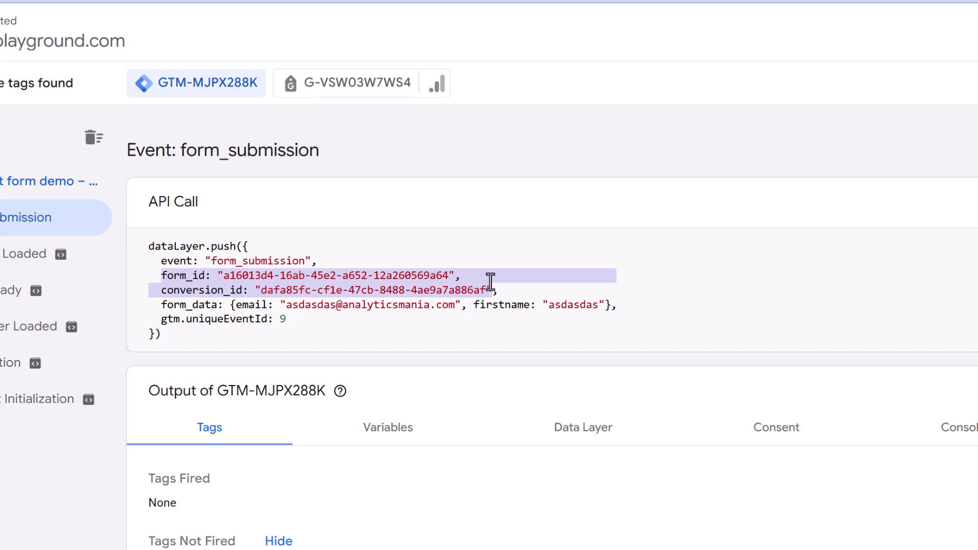
pyautogui.doubleClick(196, 306)
pyautogui.doubleClick(251, 305)
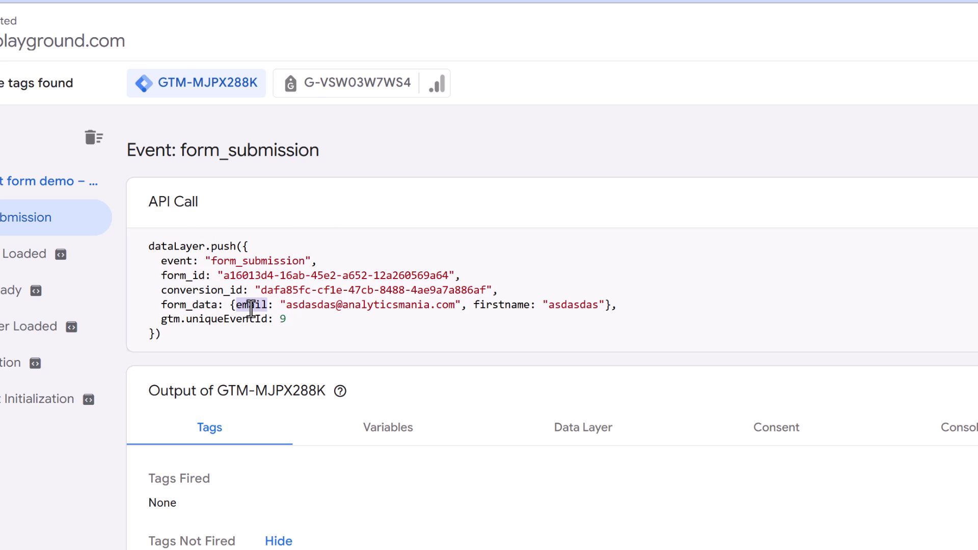
pyautogui.doubleClick(501, 304)
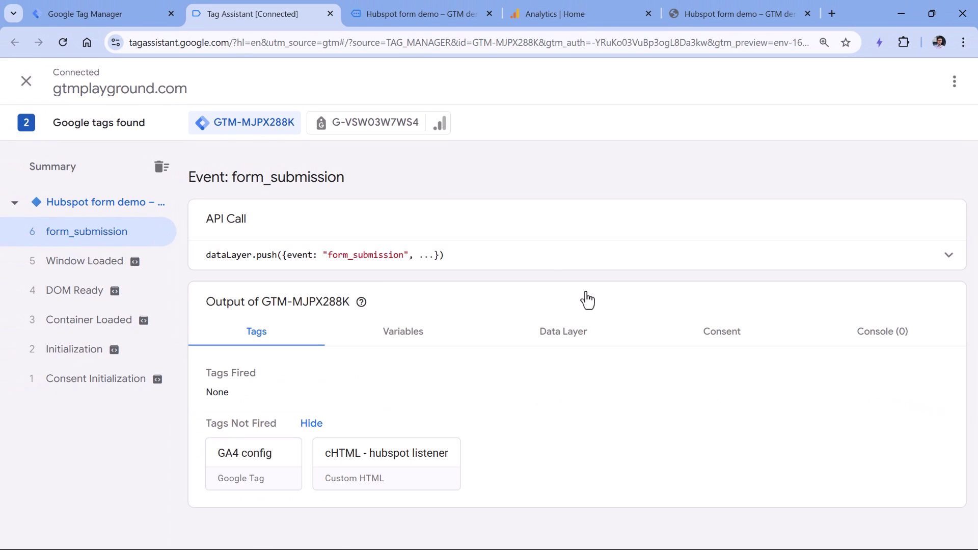
pyautogui.click(395, 308)
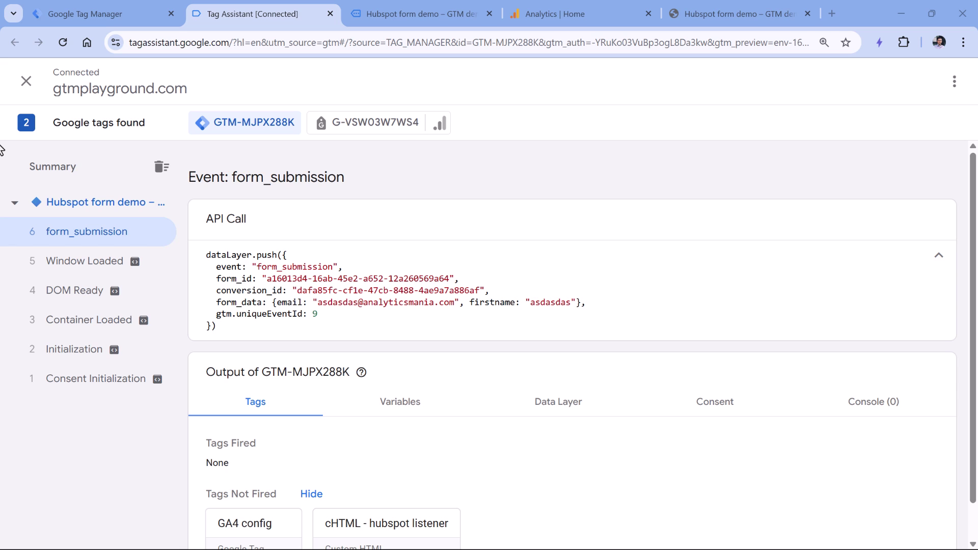
# Step: Review the form_id line and the submitted email value inside form_data
pyautogui.moveTo(261, 278); pyautogui.dragTo(452, 278)
pyautogui.click(404, 255)
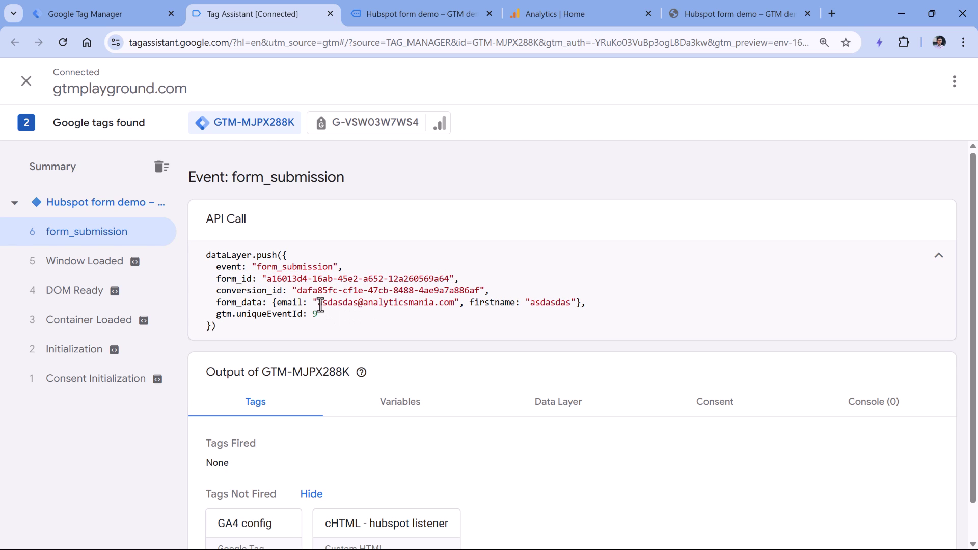
pyautogui.moveTo(319, 302); pyautogui.dragTo(454, 290)
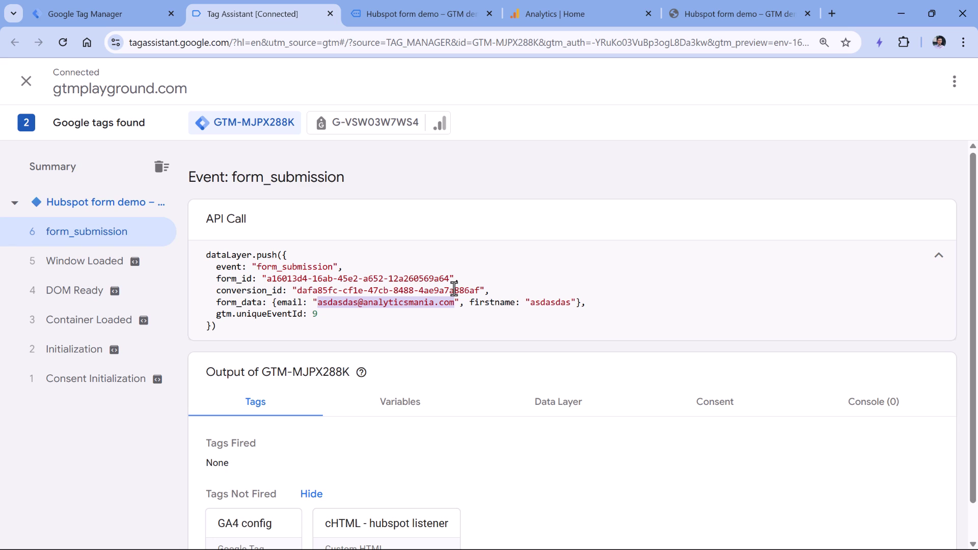
pyautogui.moveTo(216, 279); pyautogui.dragTo(460, 280)
pyautogui.moveTo(251, 302); pyautogui.dragTo(455, 304)
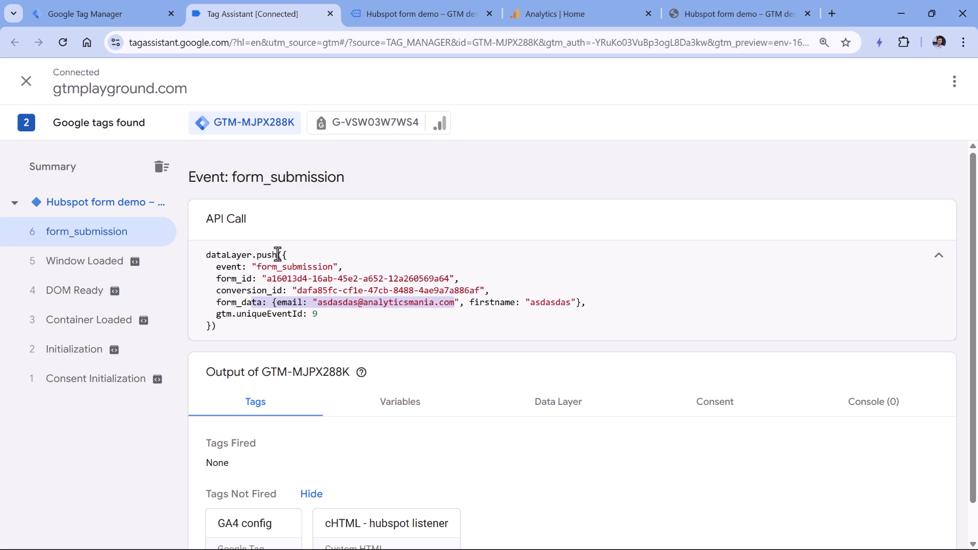
pyautogui.click(282, 281)
pyautogui.doubleClick(282, 282)
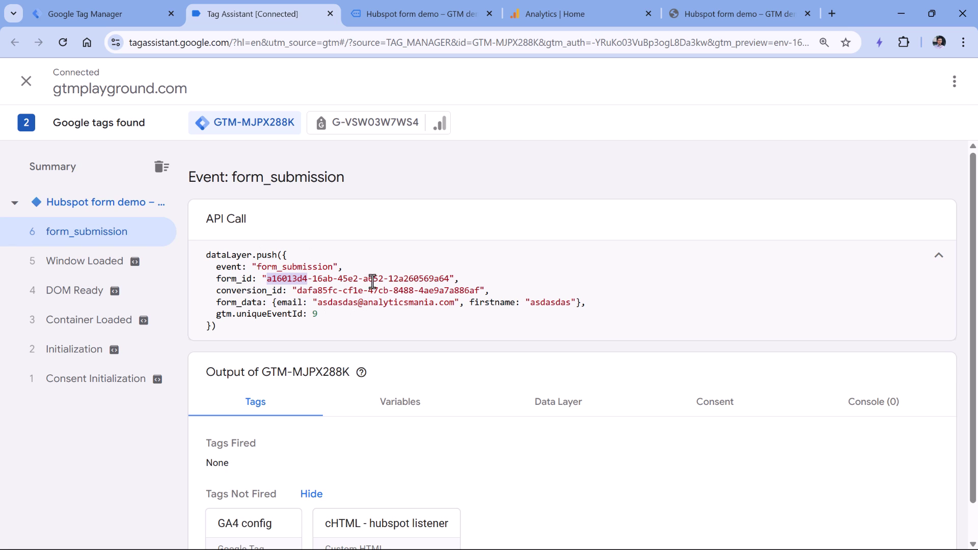
pyautogui.moveTo(315, 303); pyautogui.dragTo(447, 304)
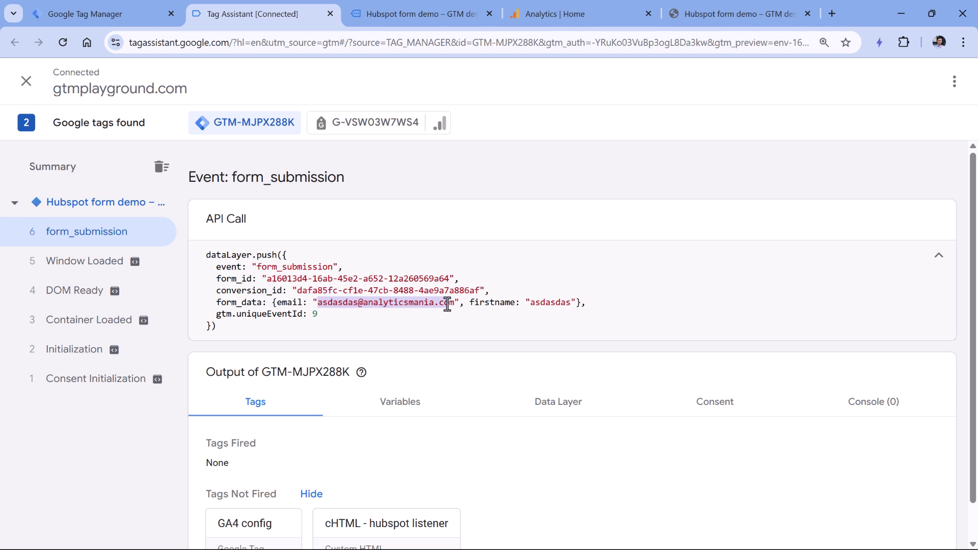
# Step: Create a new user-defined Data Layer Variable in the Tag Manager Variables section
pyautogui.click(94, 15)
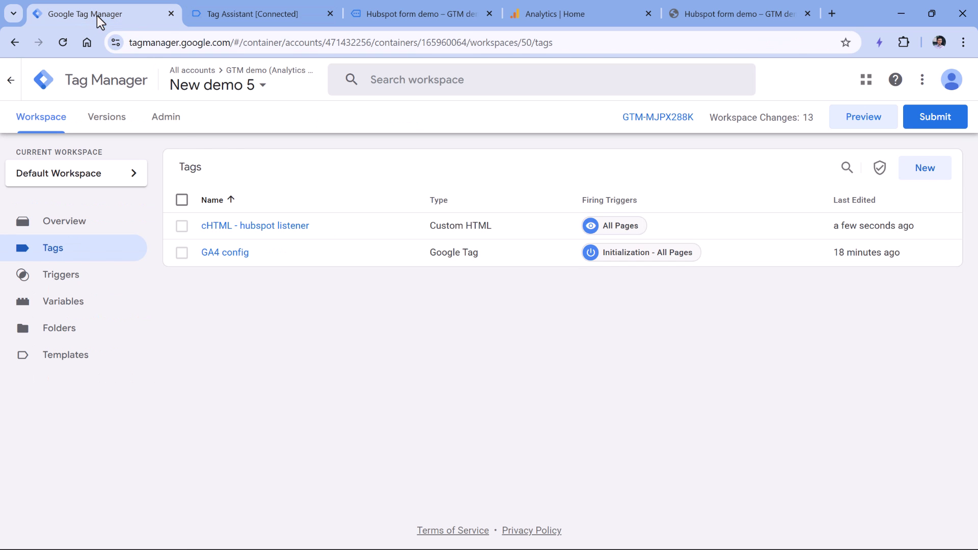
pyautogui.click(67, 304)
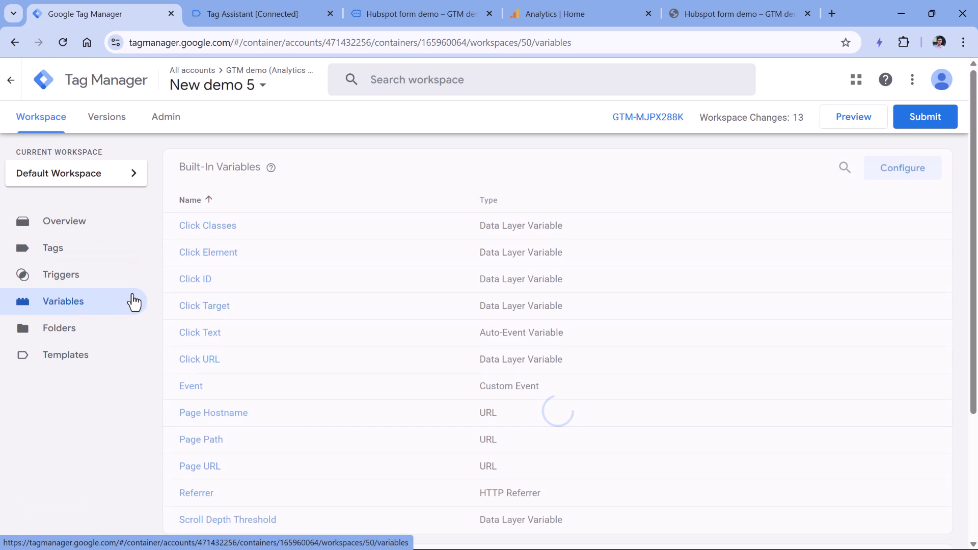
pyautogui.scroll(-3, 393, 277)
pyautogui.scroll(1, 359, 270)
pyautogui.scroll(-1, 359, 266)
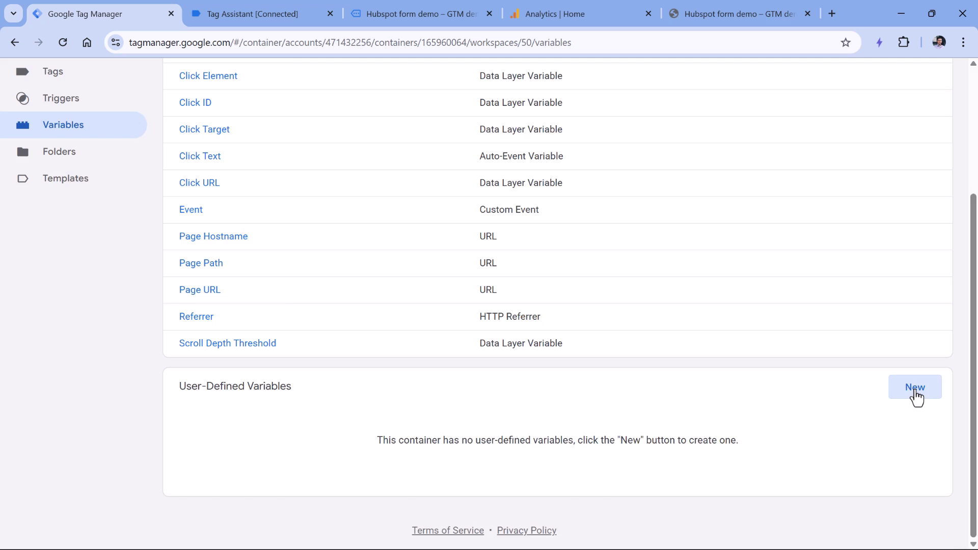
pyautogui.click(916, 388)
pyautogui.click(342, 226)
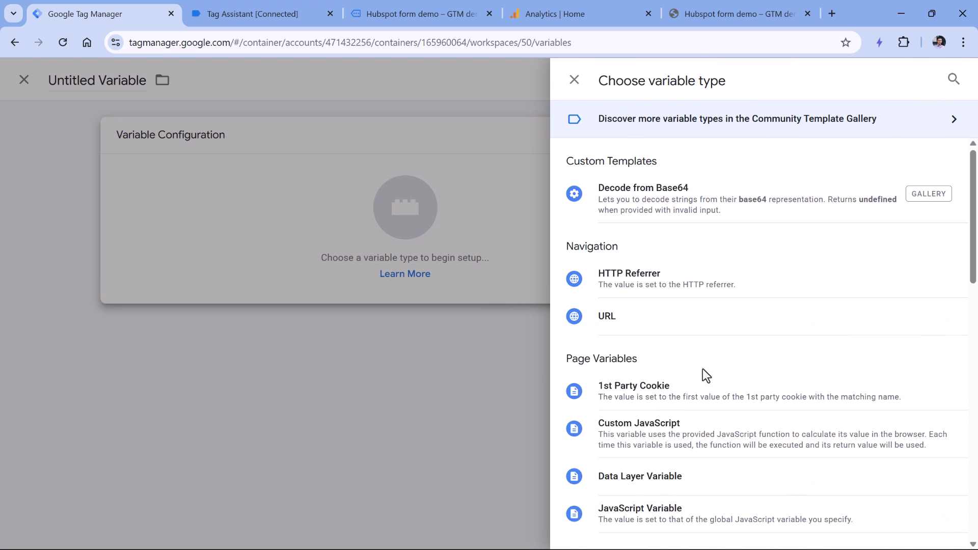
pyautogui.click(651, 483)
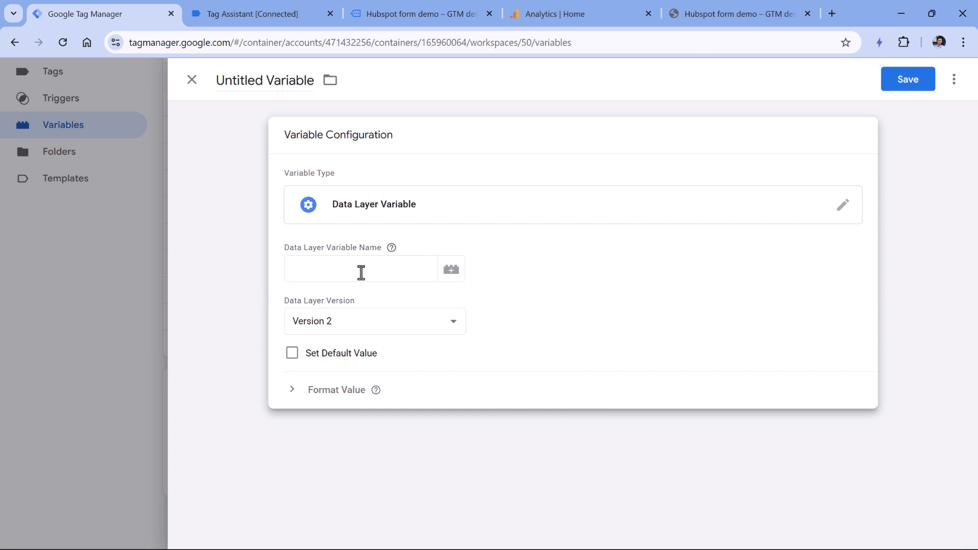
pyautogui.click(361, 273)
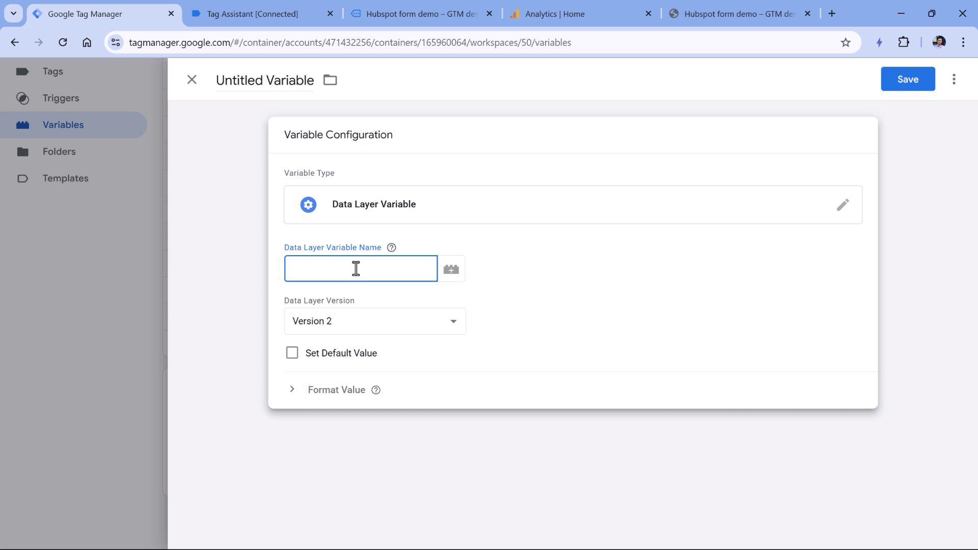
# Step: Copy form_id from Tag Assistant as the key, name the variable 'dlv - form_id', and save
pyautogui.click(250, 23)
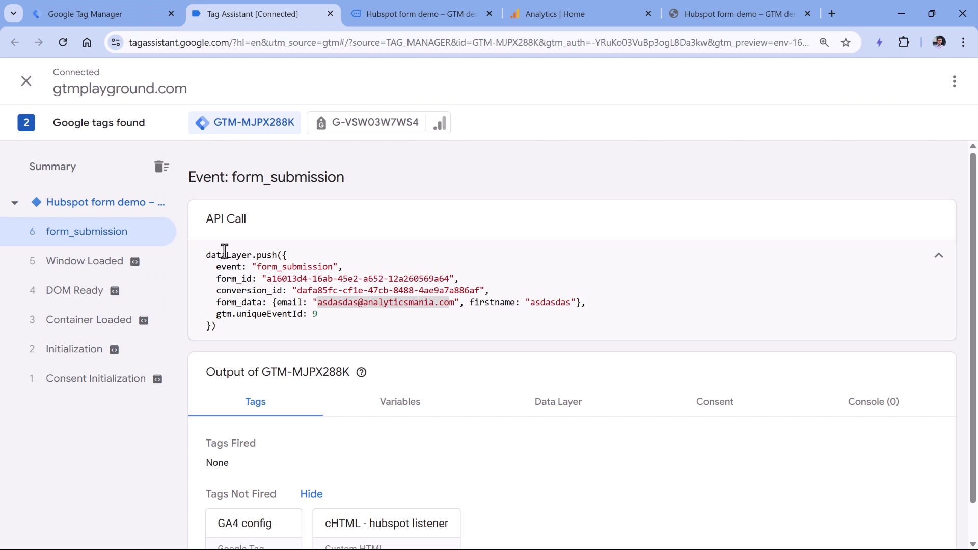
pyautogui.doubleClick(231, 278)
pyautogui.rightClick(230, 279)
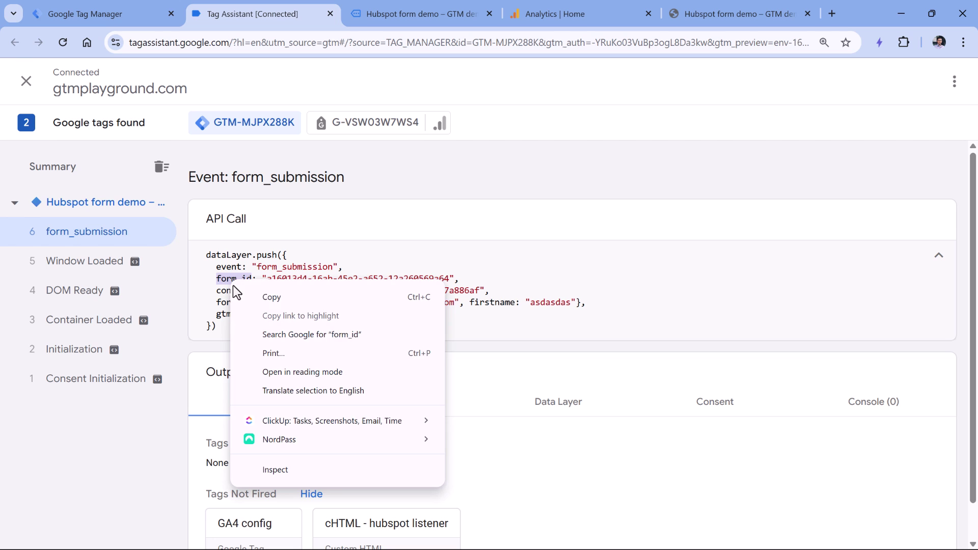
pyautogui.click(253, 298)
pyautogui.click(153, 14)
pyautogui.hotkey('ctrl', 'v')
pyautogui.click(263, 81)
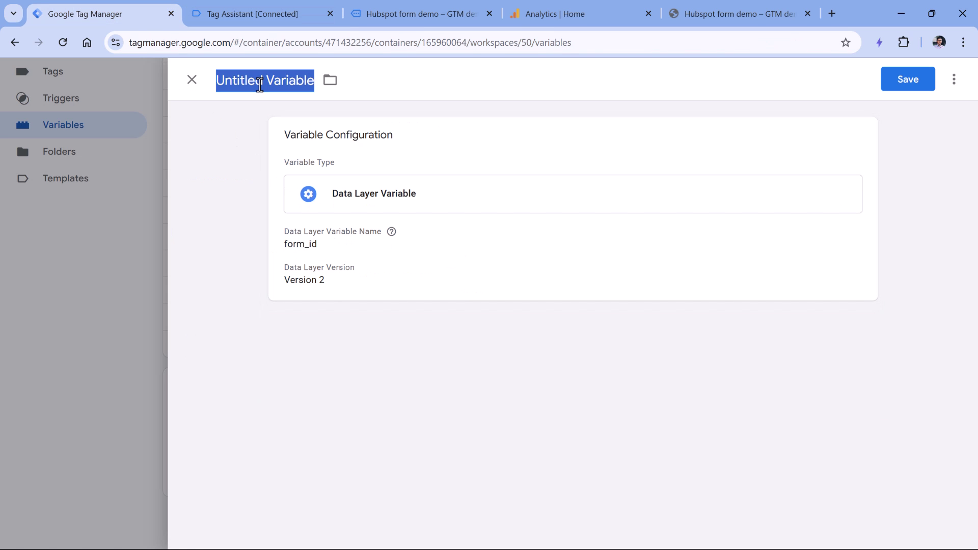
pyautogui.write('dlv -')
pyautogui.hotkey('ctrl', 'v')
pyautogui.click(914, 82)
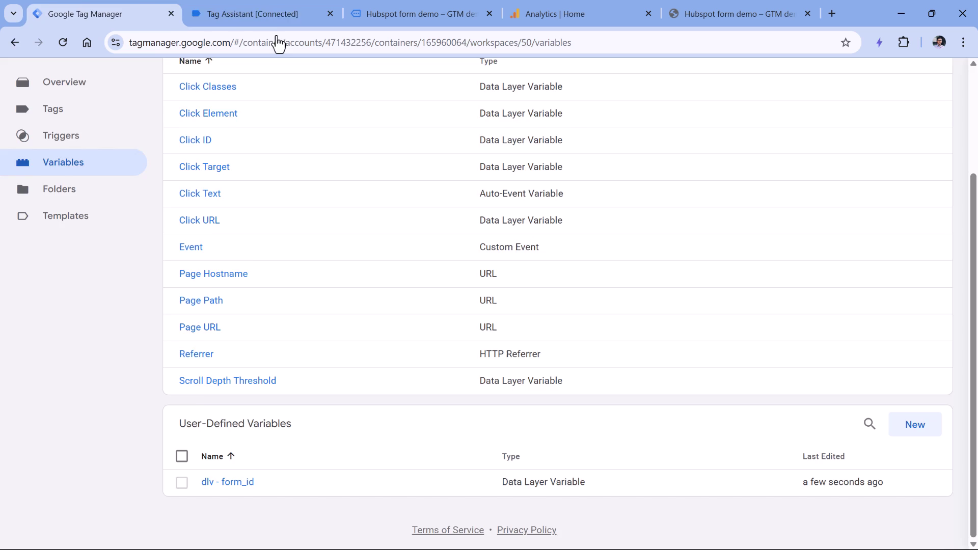
pyautogui.click(264, 18)
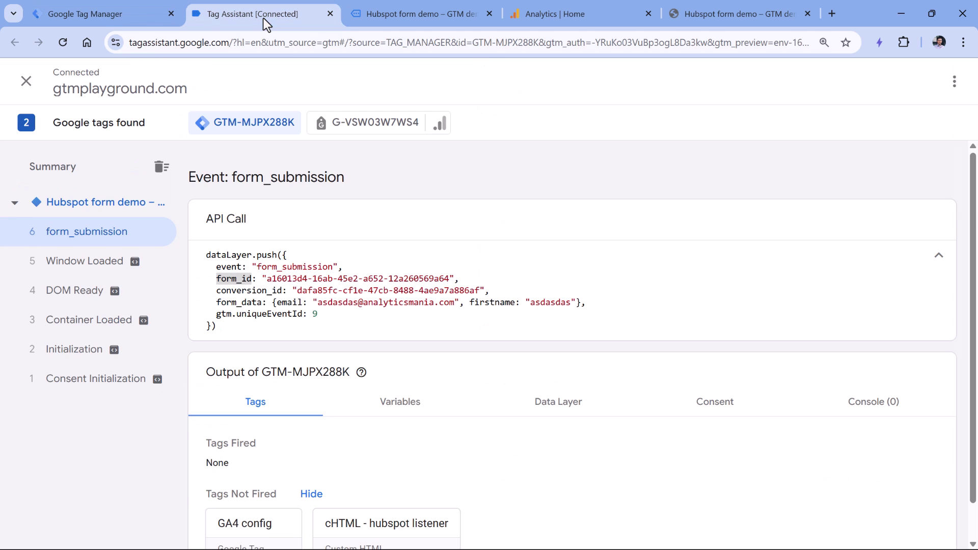
pyautogui.click(286, 305)
pyautogui.doubleClick(285, 305)
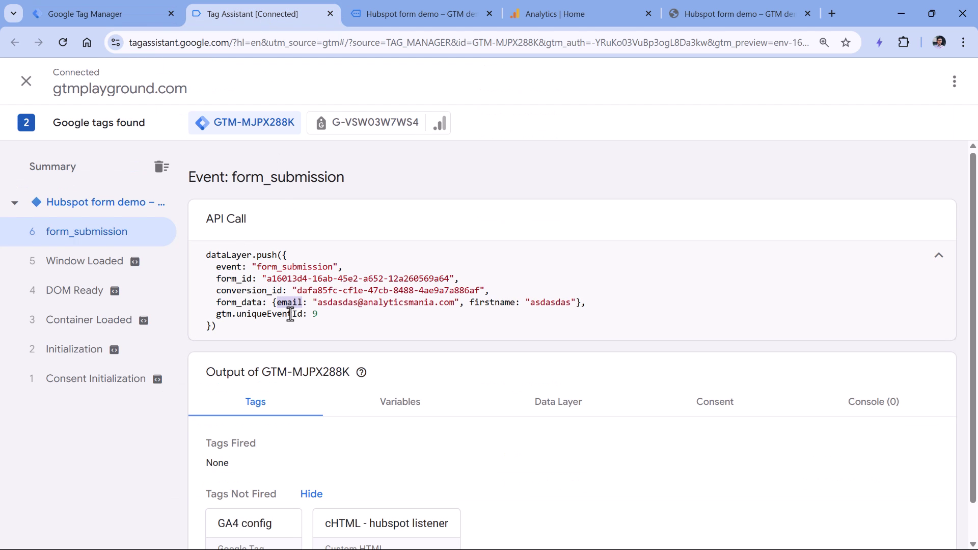
pyautogui.click(286, 308)
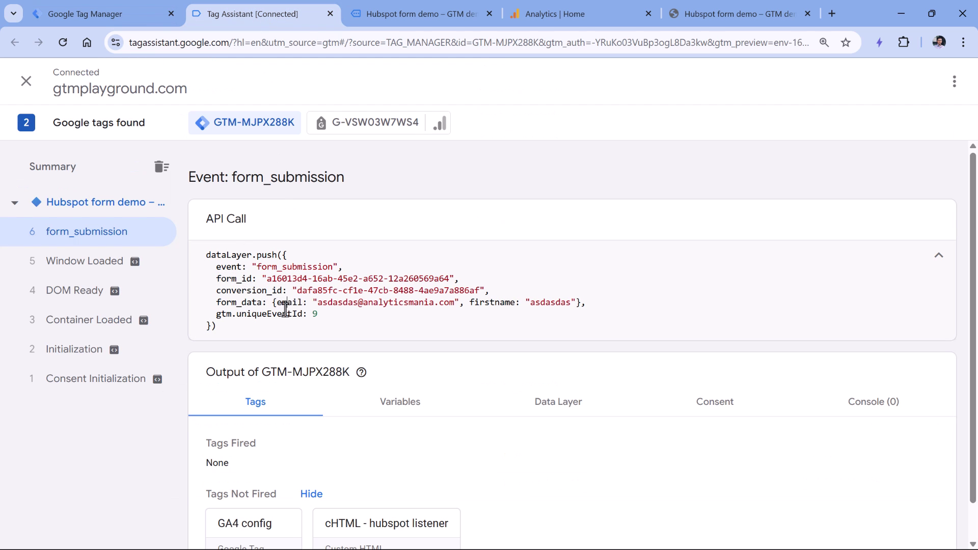
pyautogui.doubleClick(237, 304)
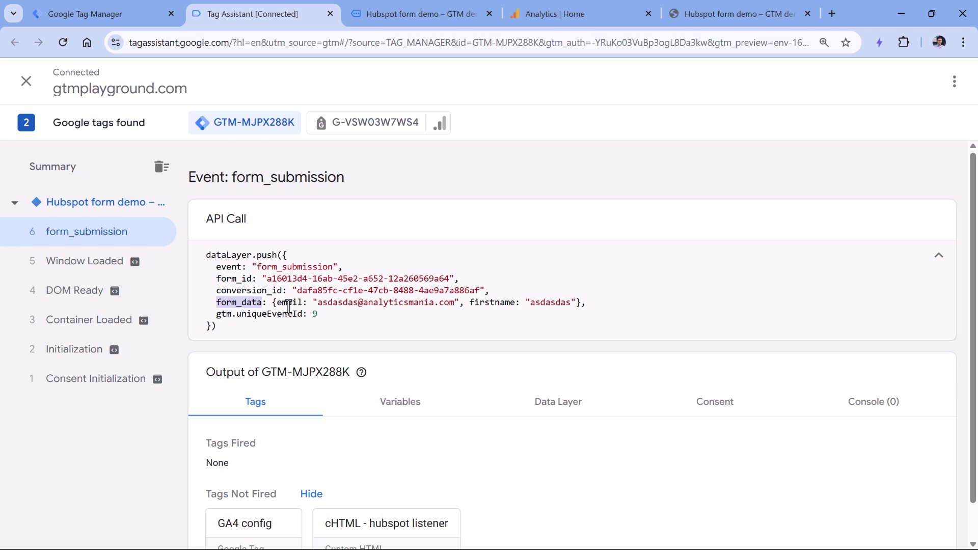
pyautogui.doubleClick(283, 302)
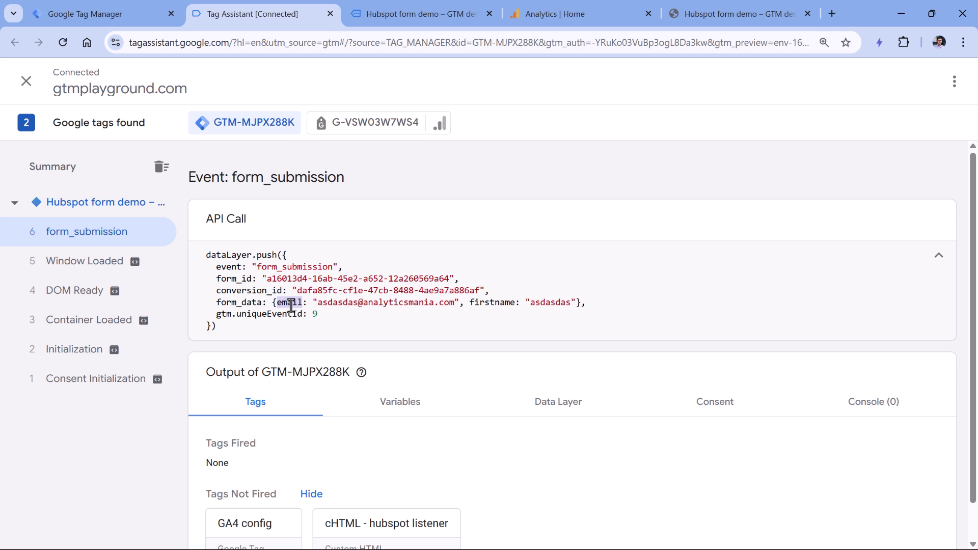
pyautogui.doubleClick(231, 304)
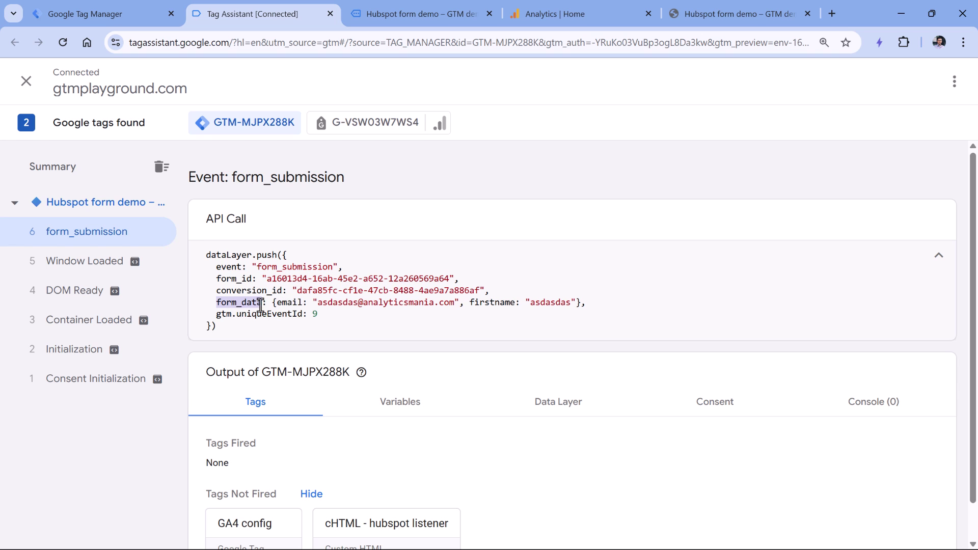
# Step: Create another Data Layer Variable with the key form_data.email
pyautogui.doubleClick(288, 302)
pyautogui.hotkey('ctrl', '1')
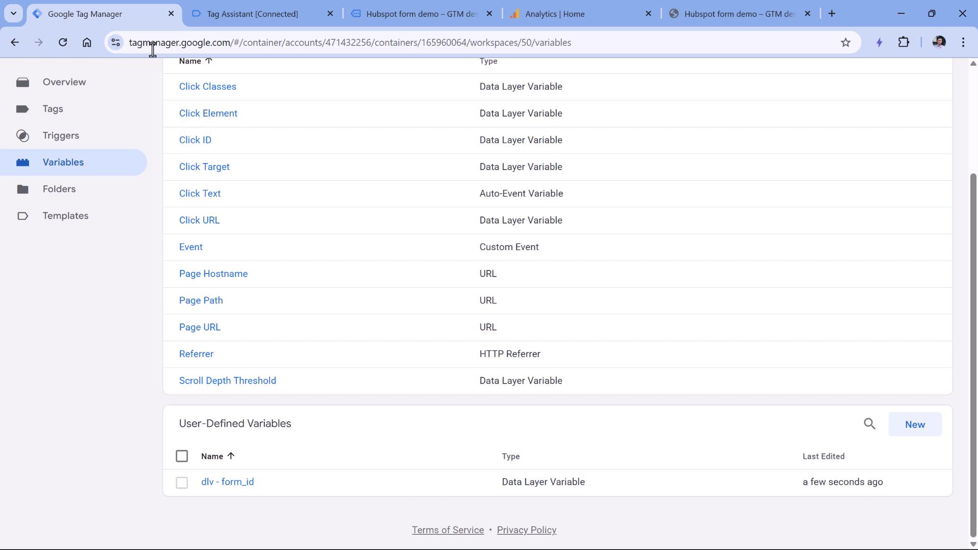
pyautogui.click(912, 428)
pyautogui.click(360, 208)
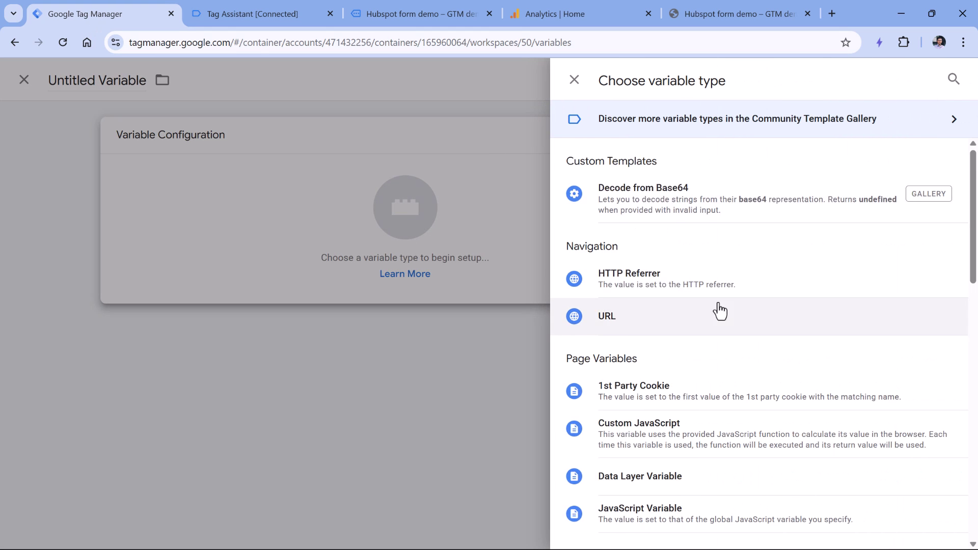
pyautogui.scroll(-2, 678, 367)
pyautogui.click(656, 420)
pyautogui.click(354, 271)
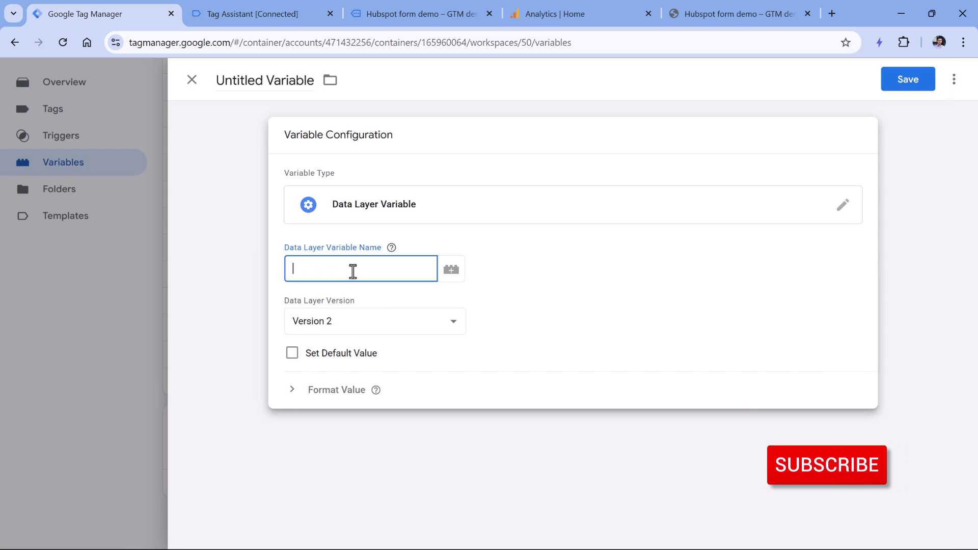
pyautogui.write('form_data')
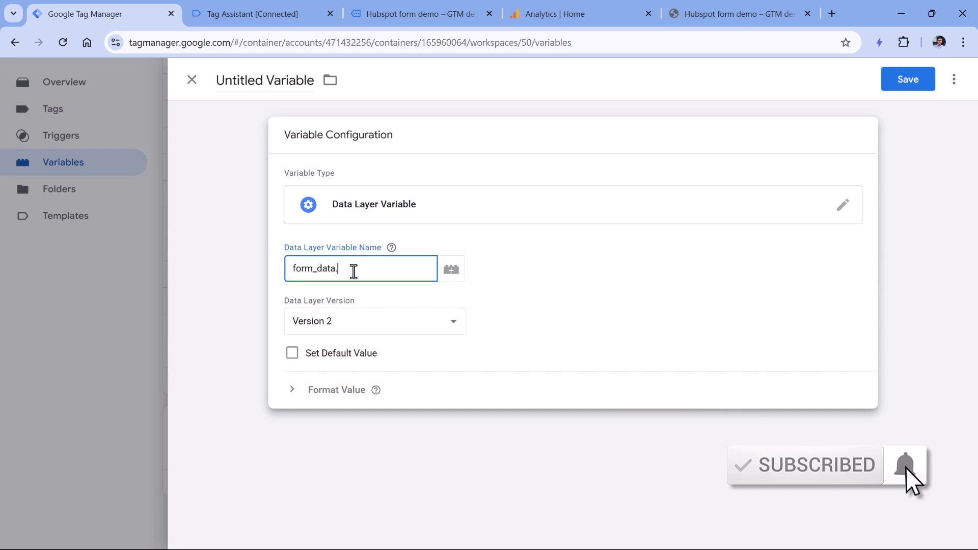
pyautogui.write('.email')
pyautogui.click(274, 56)
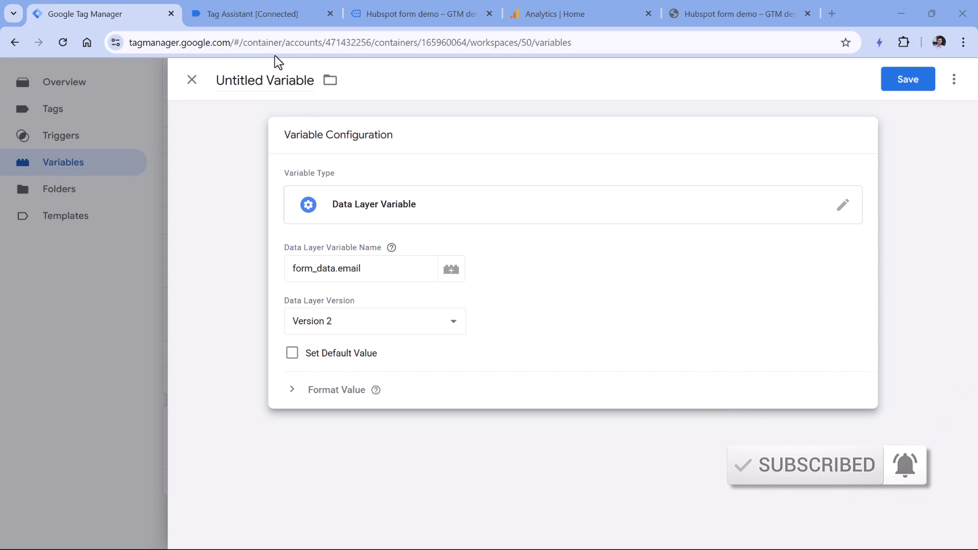
# Step: Name the variable 'dlv - form_data.email' using the key path from Tag Assistant, and save
pyautogui.click(267, 14)
pyautogui.doubleClick(228, 304)
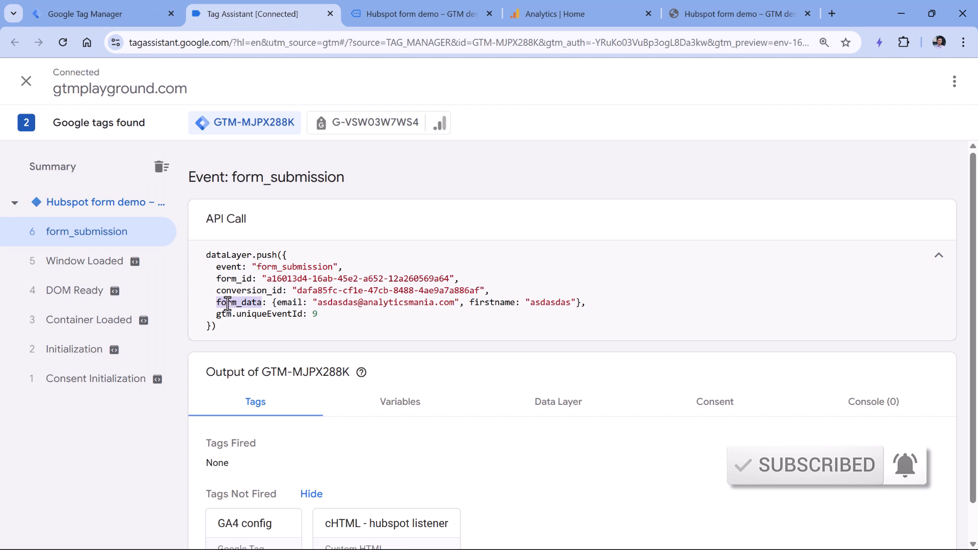
pyautogui.doubleClick(288, 303)
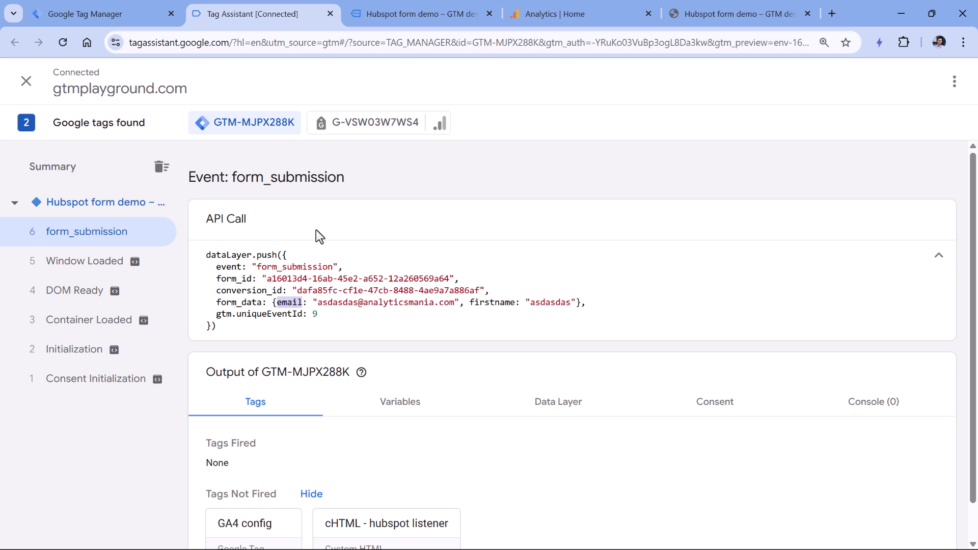
pyautogui.doubleClick(238, 303)
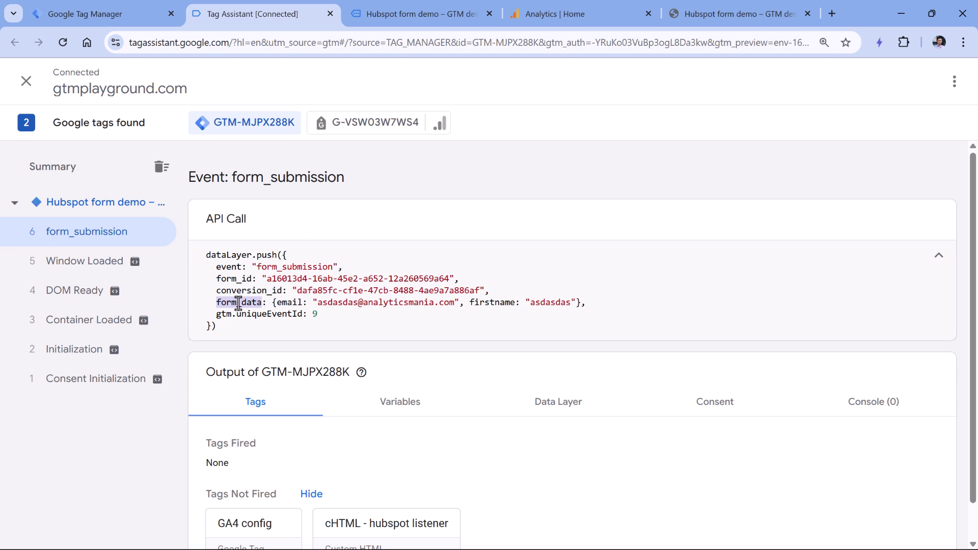
pyautogui.doubleClick(498, 304)
pyautogui.click(102, 14)
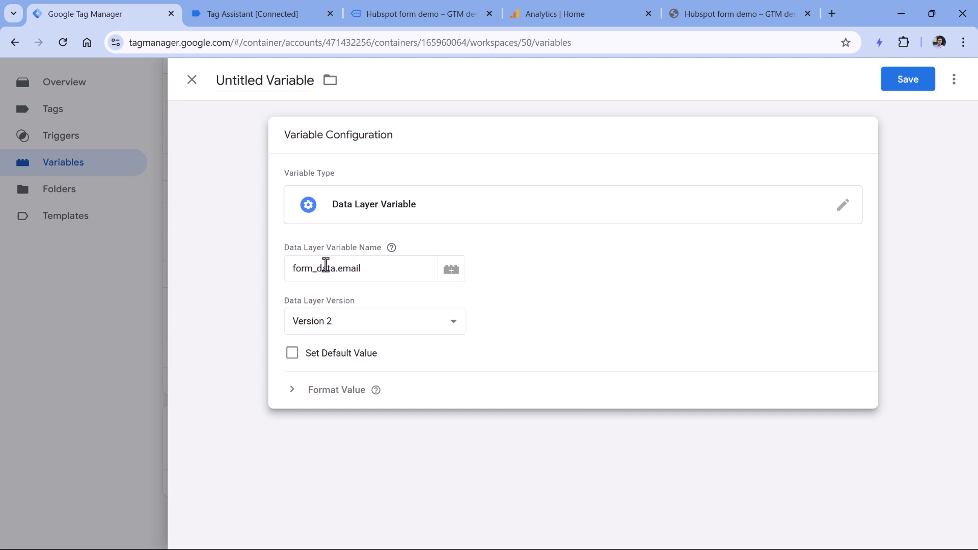
pyautogui.click(333, 269)
pyautogui.click(264, 80)
pyautogui.write('d')
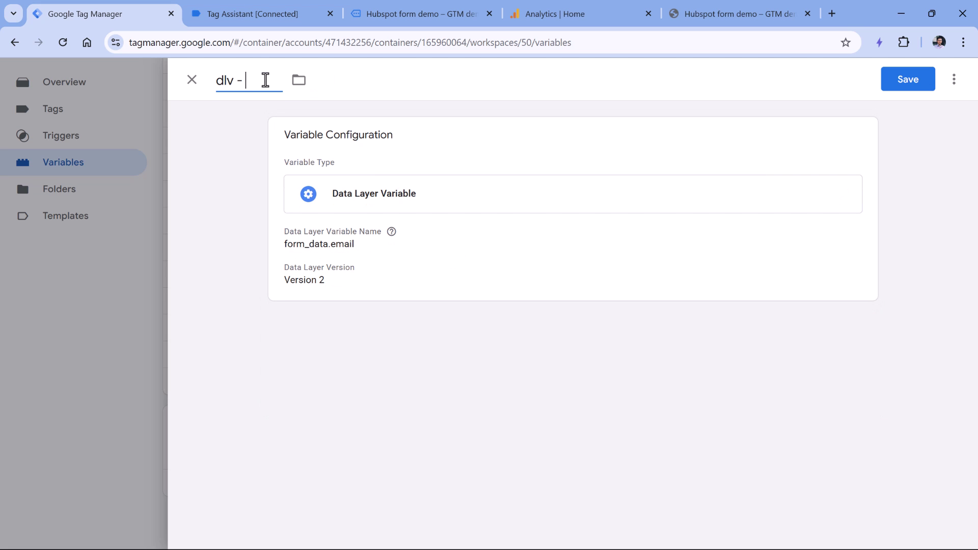
pyautogui.write('lv -')
pyautogui.hotkey('ctrl', 'v')
pyautogui.click(900, 84)
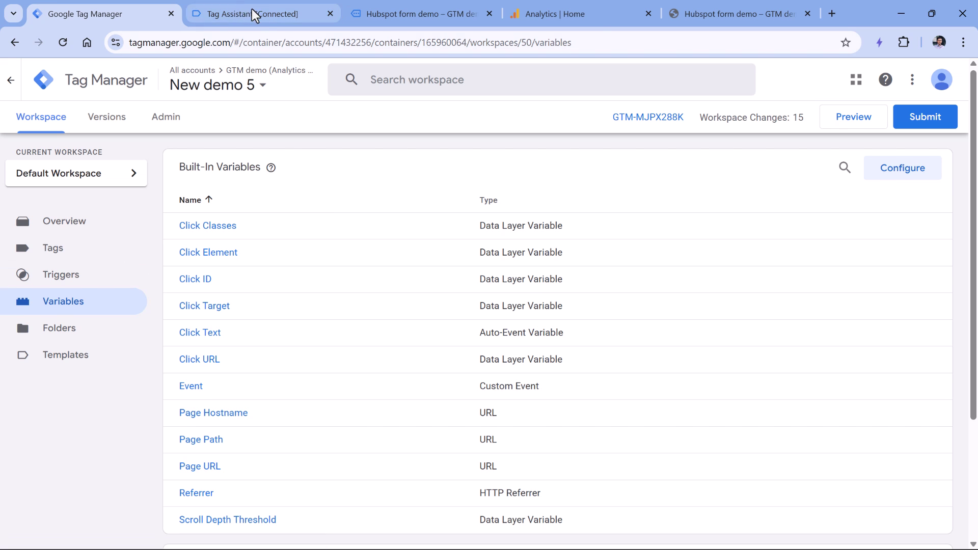
# Step: Copy the 'form_submission' event name from the Tag Assistant dataLayer push and return to Tag Manager
pyautogui.click(254, 10)
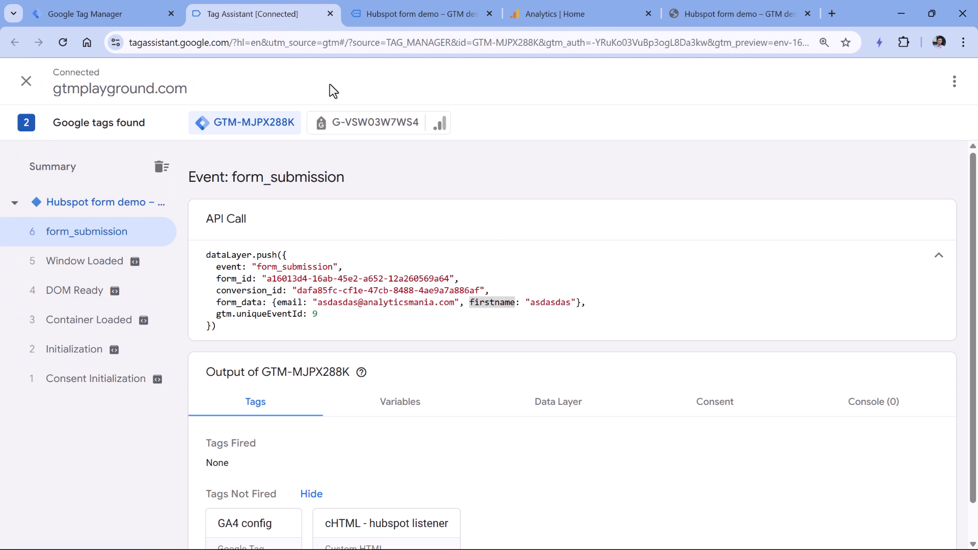
pyautogui.click(295, 267)
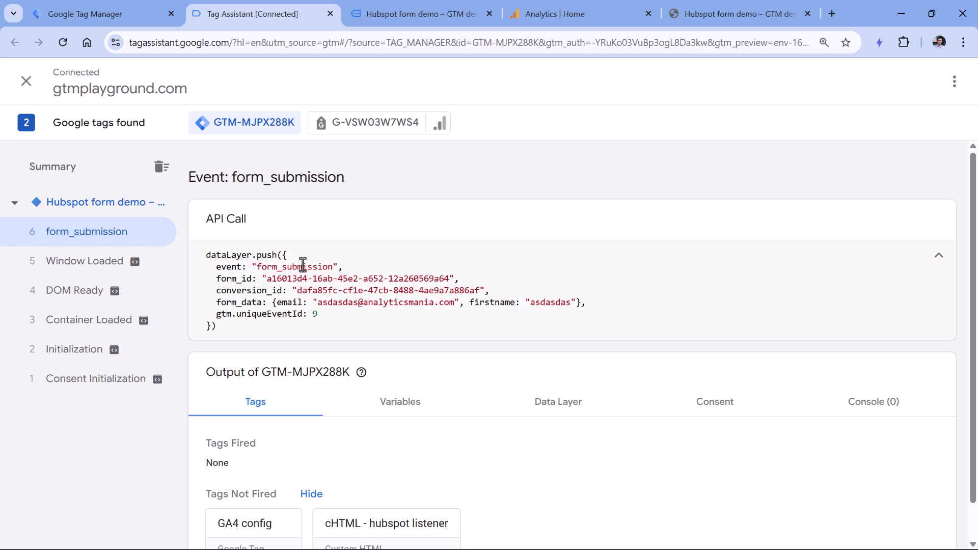
pyautogui.doubleClick(303, 264)
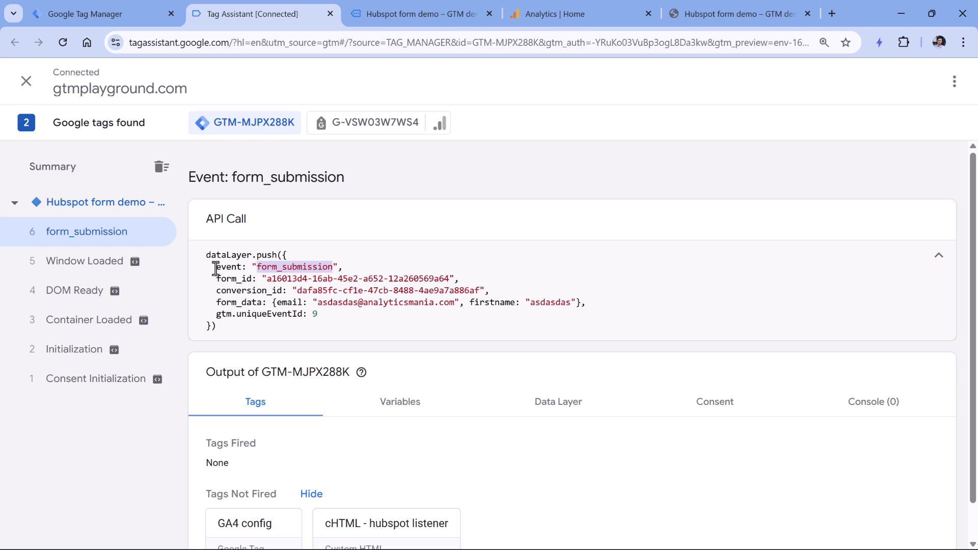
pyautogui.moveTo(211, 264); pyautogui.dragTo(337, 267)
pyautogui.click(315, 270)
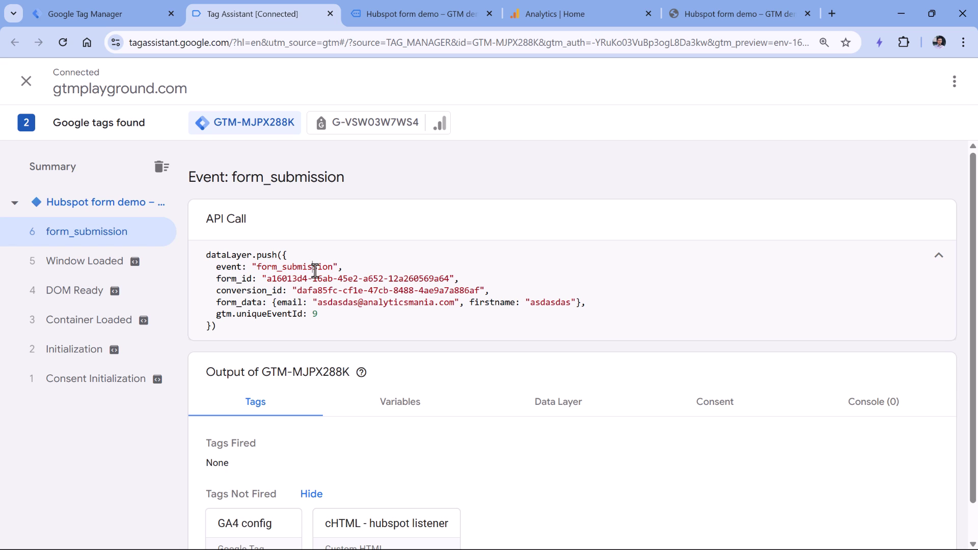
pyautogui.doubleClick(287, 267)
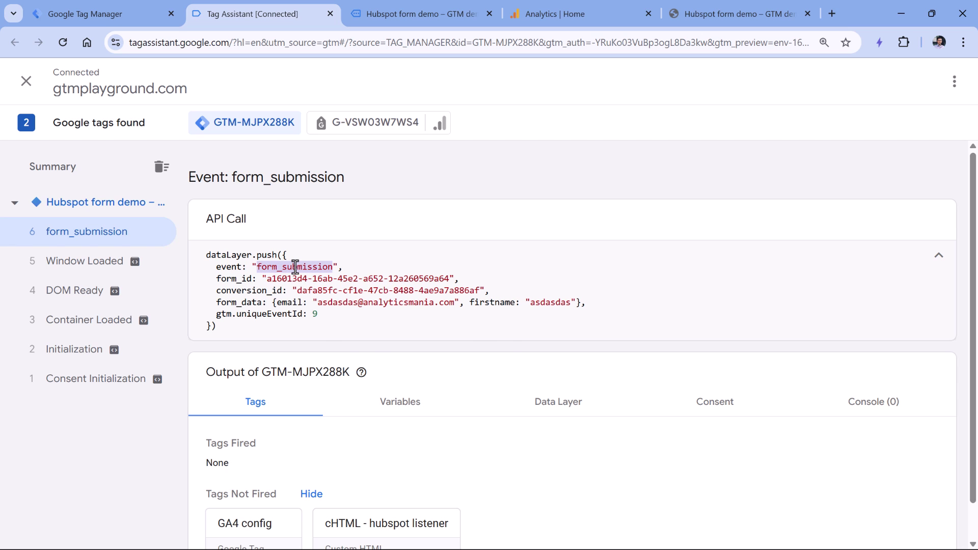
pyautogui.rightClick(295, 266)
pyautogui.click(329, 281)
pyautogui.click(101, 22)
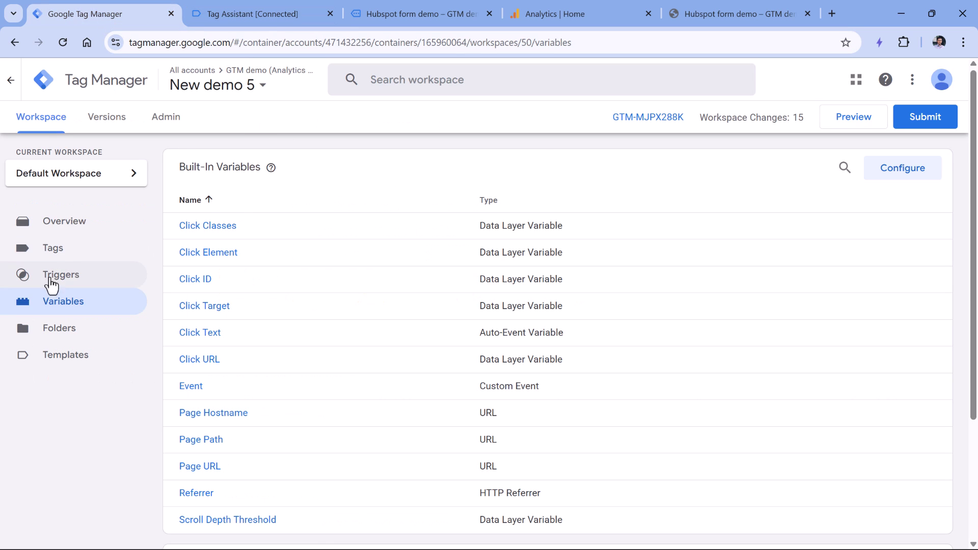
# Step: Create a new Custom Event trigger with event name form_submission
pyautogui.click(121, 280)
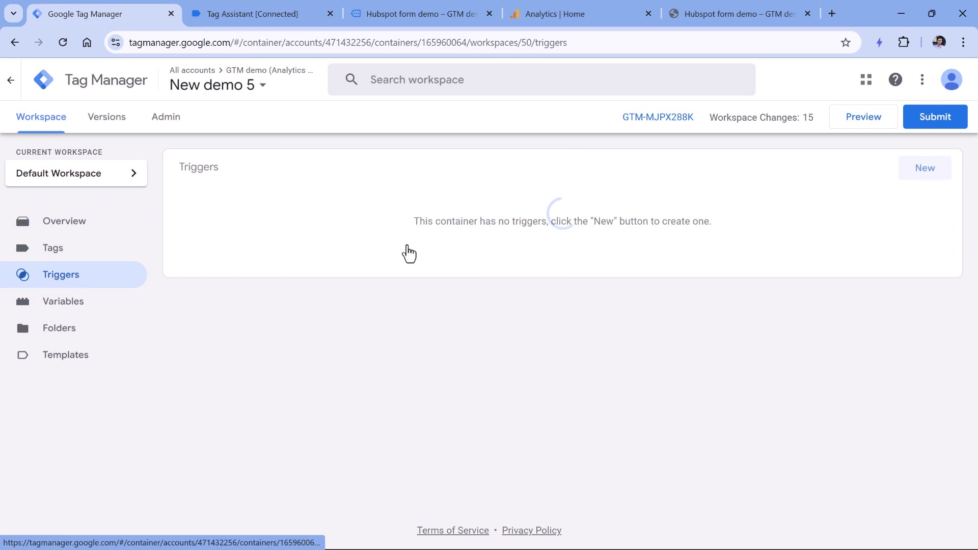
pyautogui.click(912, 178)
pyautogui.click(371, 208)
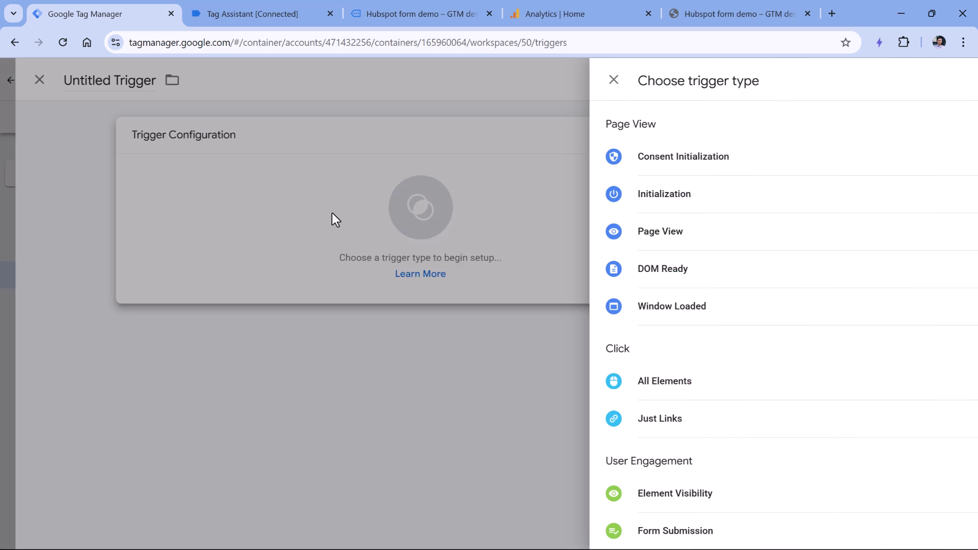
pyautogui.scroll(-6, 688, 258)
pyautogui.click(627, 390)
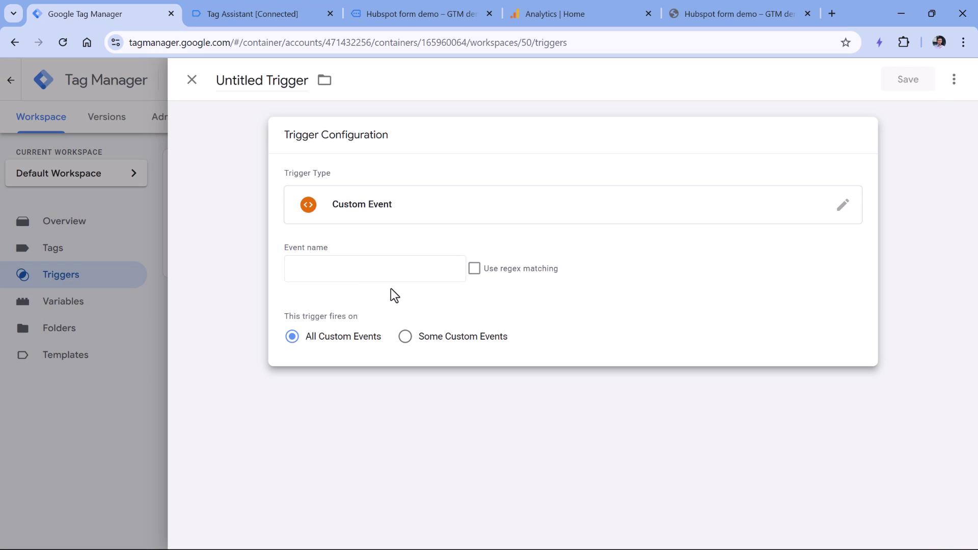
pyautogui.click(350, 267)
pyautogui.write('form_submission')
# Step: Name the trigger 'custom - form_submission', save it, and close the summary
pyautogui.click(254, 81)
pyautogui.hotkey('ctrl', 'a')
pyautogui.write('c')
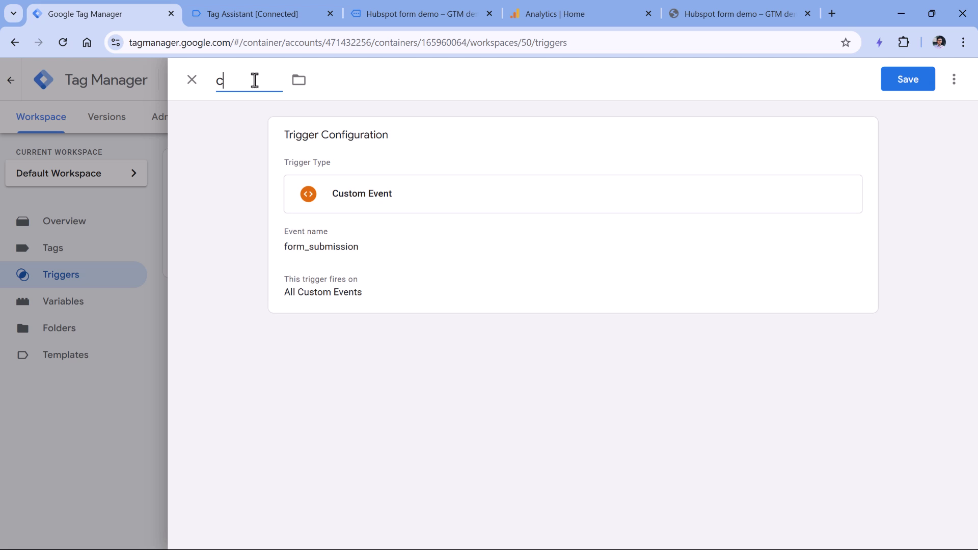
pyautogui.write('ustom -')
pyautogui.hotkey('ctrl', 'v')
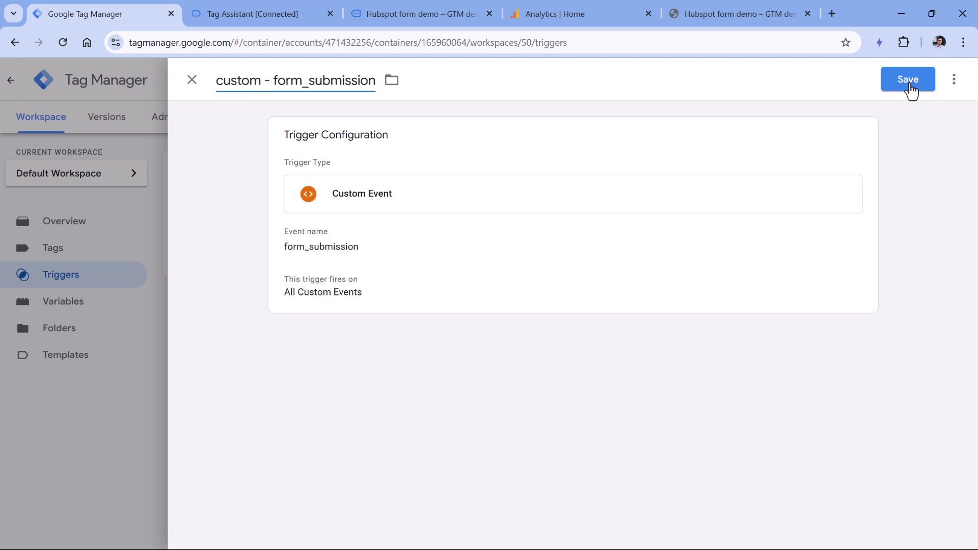
pyautogui.click(910, 89)
pyautogui.click(427, 218)
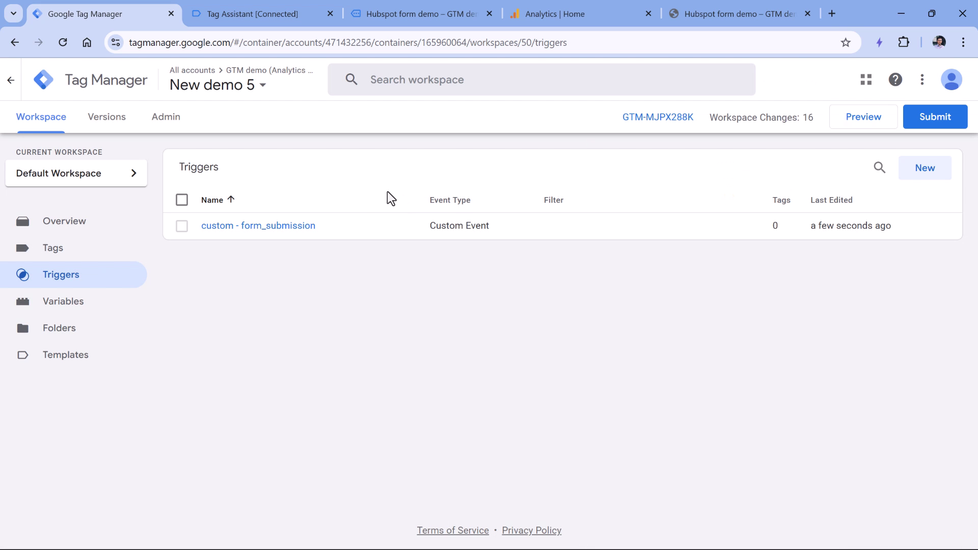
# Step: Select the form_submission dataLayer push code in Tag Assistant, then return to Tag Manager
pyautogui.click(253, 14)
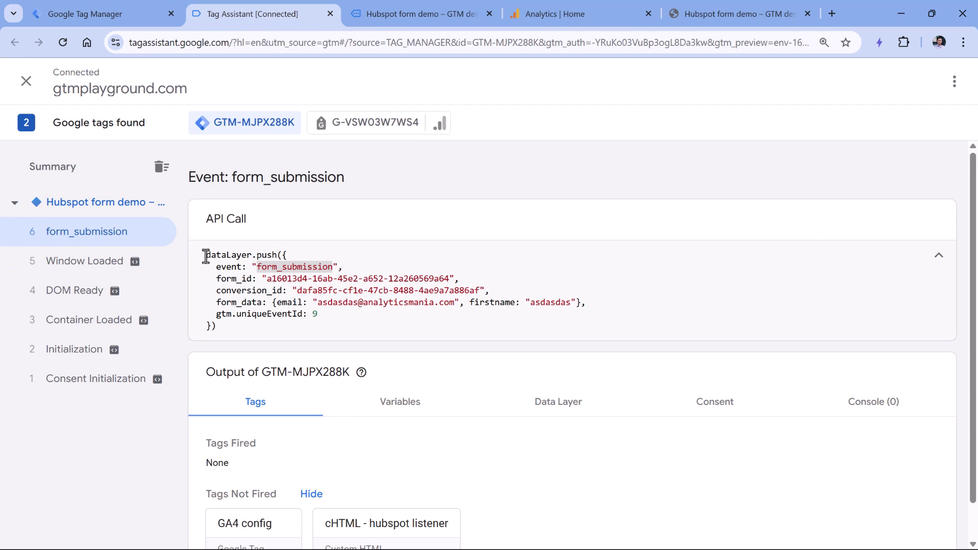
pyautogui.moveTo(204, 254); pyautogui.dragTo(219, 323)
pyautogui.click(99, 13)
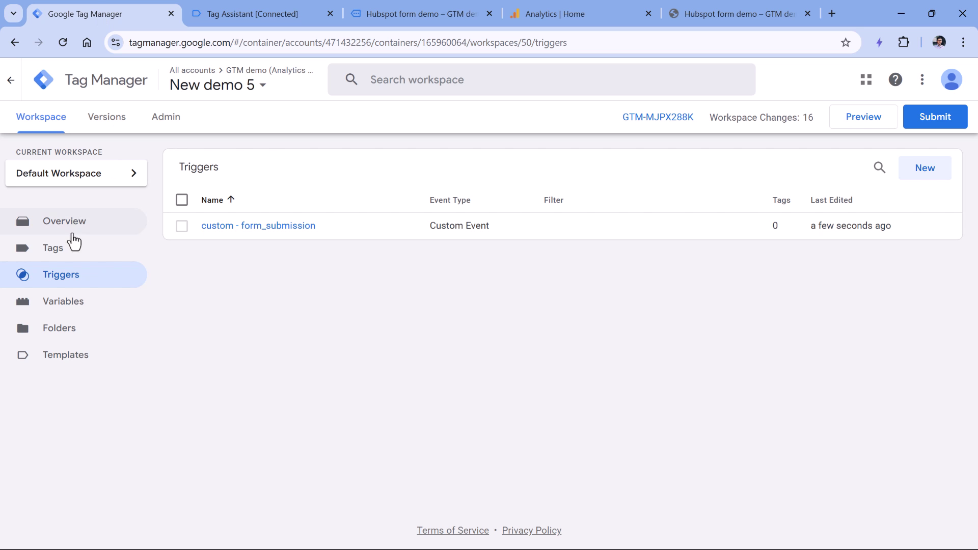
# Step: Copy the Tag ID from the GA4 config tag
pyautogui.click(57, 250)
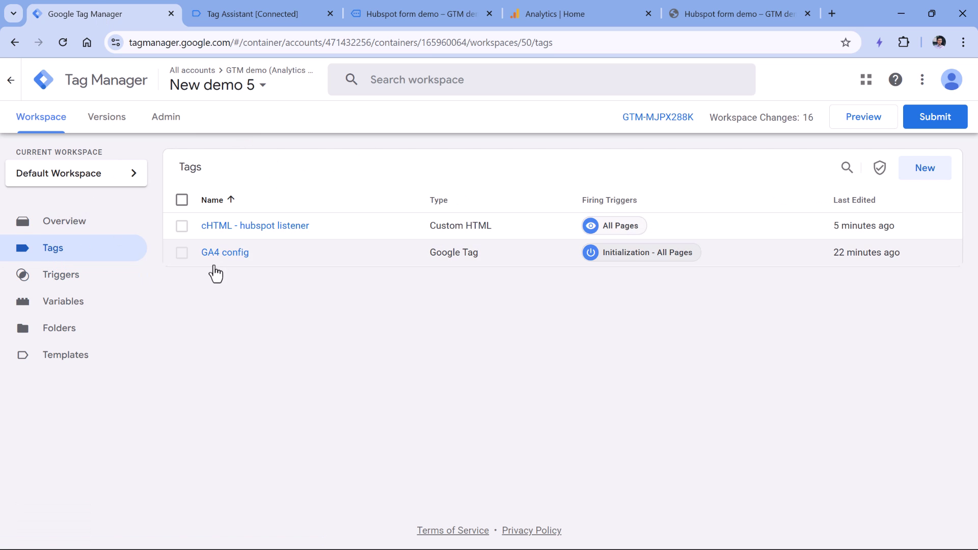
pyautogui.click(224, 253)
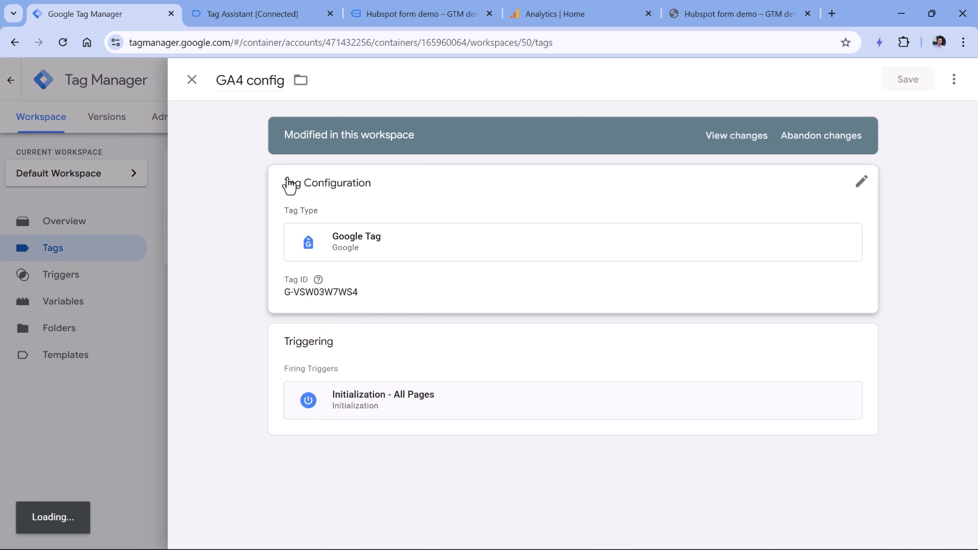
pyautogui.click(327, 300)
pyautogui.doubleClick(326, 317)
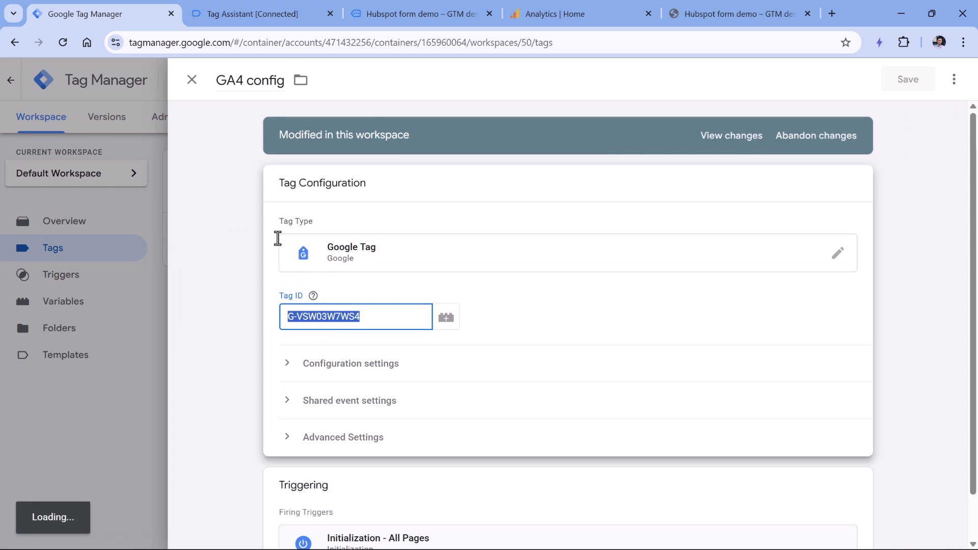
pyautogui.press('Escape')
# Step: Create a new GA4 Event tag with Measurement ID G-VSW03W7WS4
pyautogui.click(926, 178)
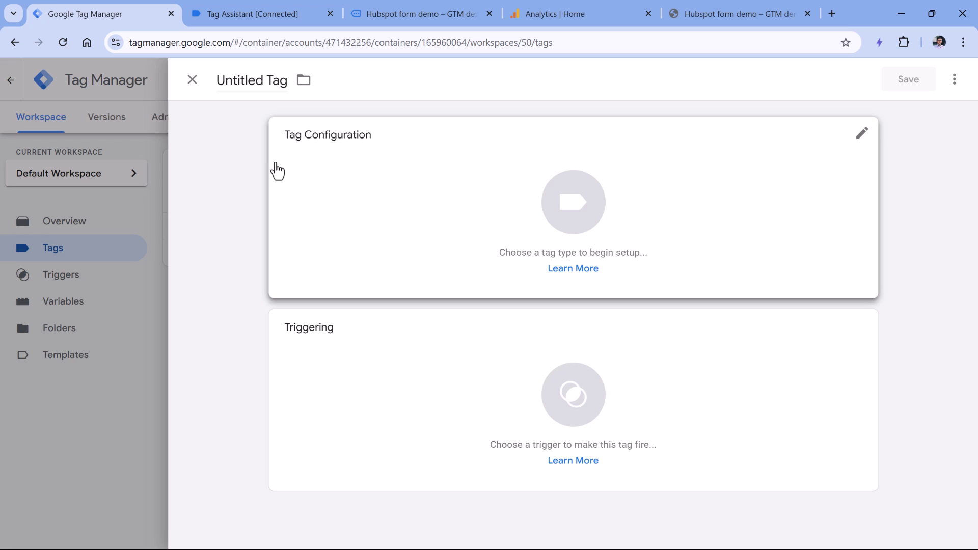
pyautogui.click(338, 204)
pyautogui.click(624, 194)
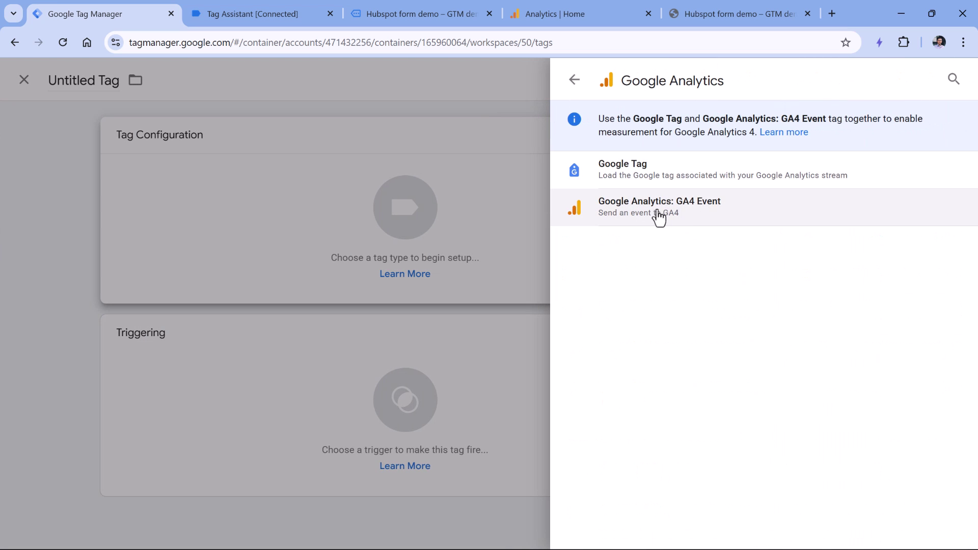
pyautogui.click(665, 209)
pyautogui.click(337, 274)
pyautogui.hotkey('ctrl', 'v')
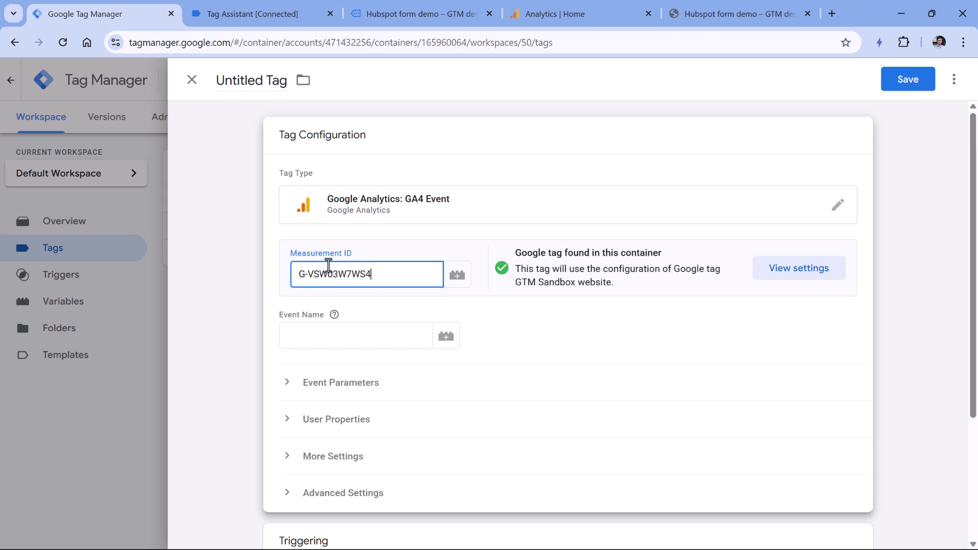
pyautogui.click(362, 332)
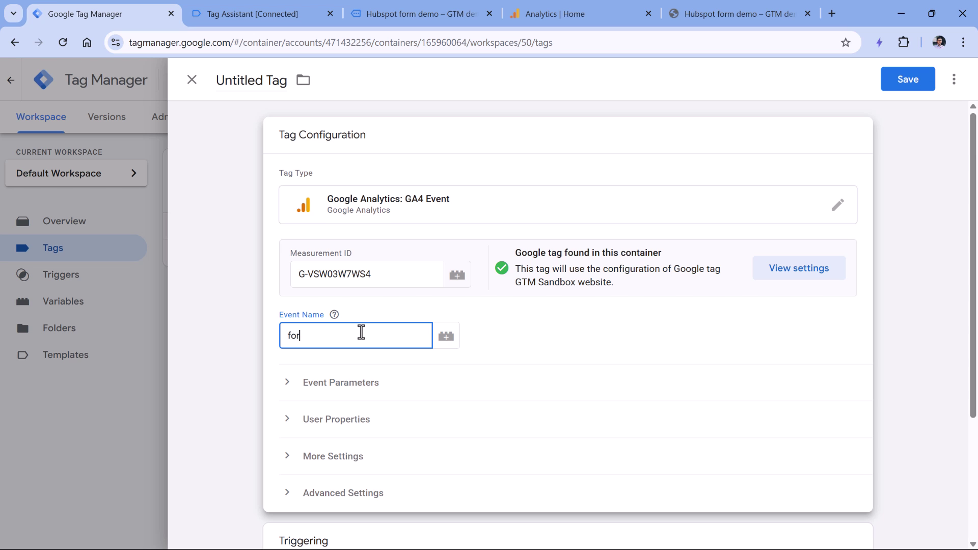
# Step: Finish the event name as form_submission and add an event parameter row
pyautogui.write('sion')
pyautogui.scroll(-2, 338, 262)
pyautogui.click(288, 316)
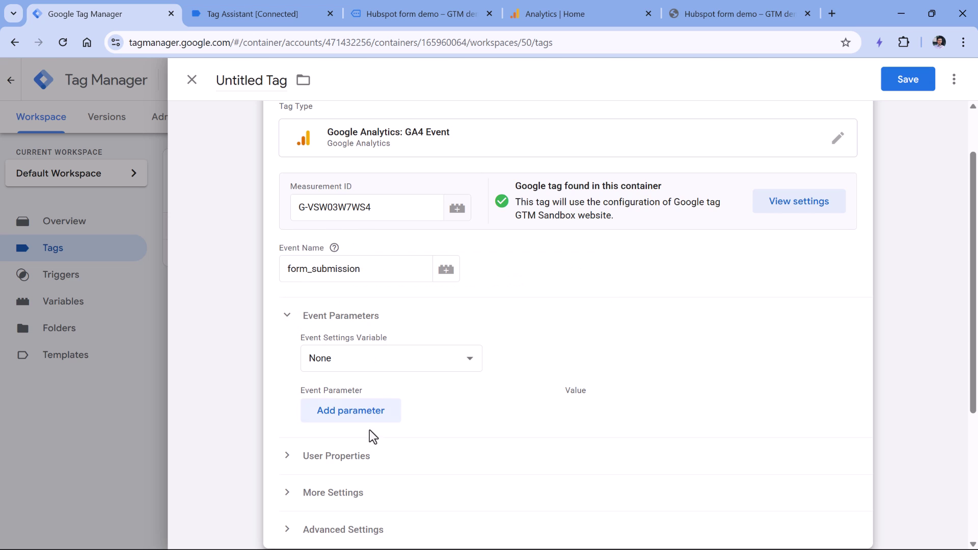
pyautogui.click(355, 417)
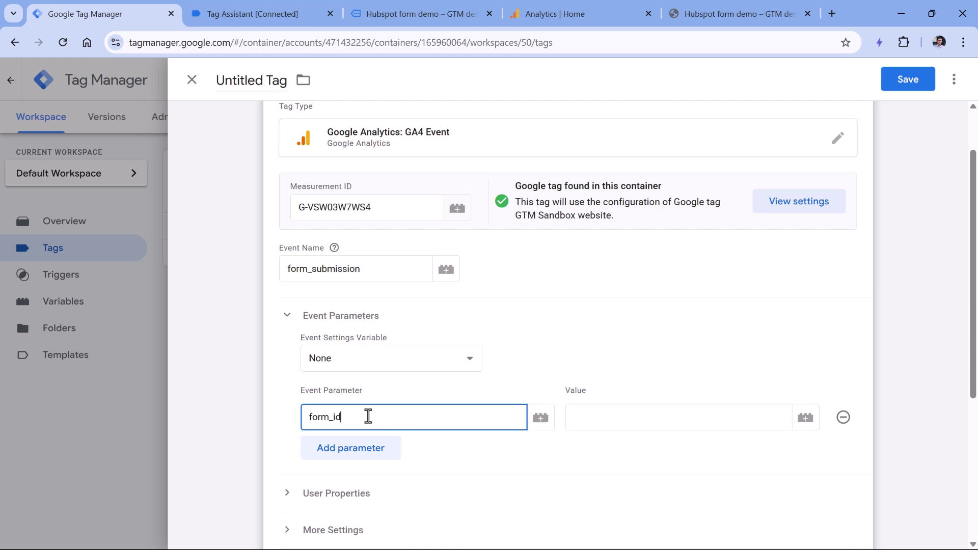
# Step: Set the form_id parameter's value to {{dlv - form_id}}, checking the pushed data in Tag Assistant
pyautogui.click(616, 417)
pyautogui.click(282, 19)
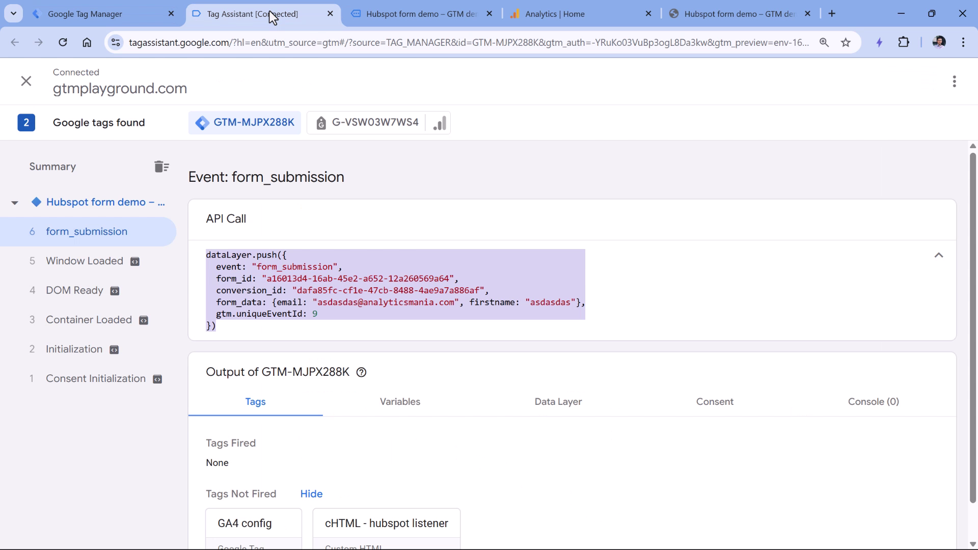
pyautogui.moveTo(211, 278); pyautogui.dragTo(454, 278)
pyautogui.click(102, 14)
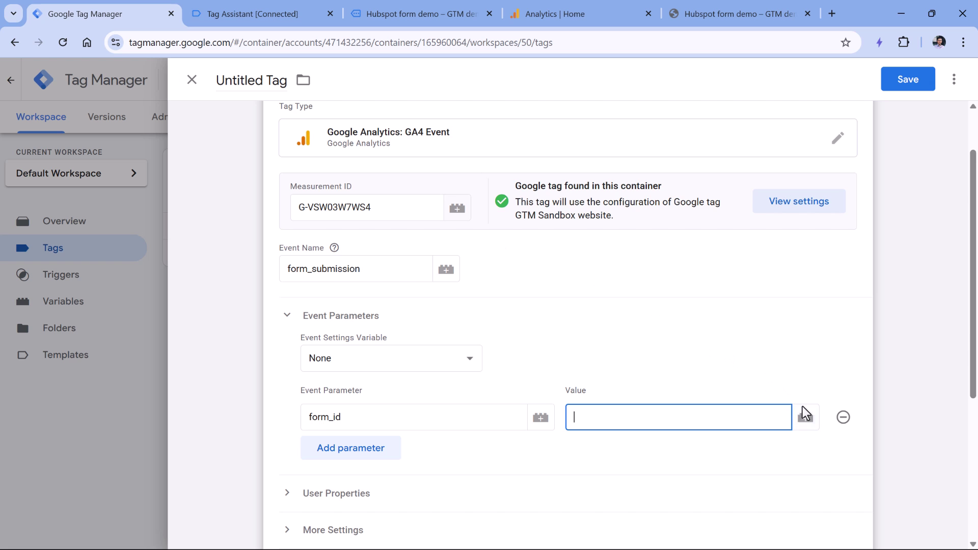
pyautogui.click(806, 418)
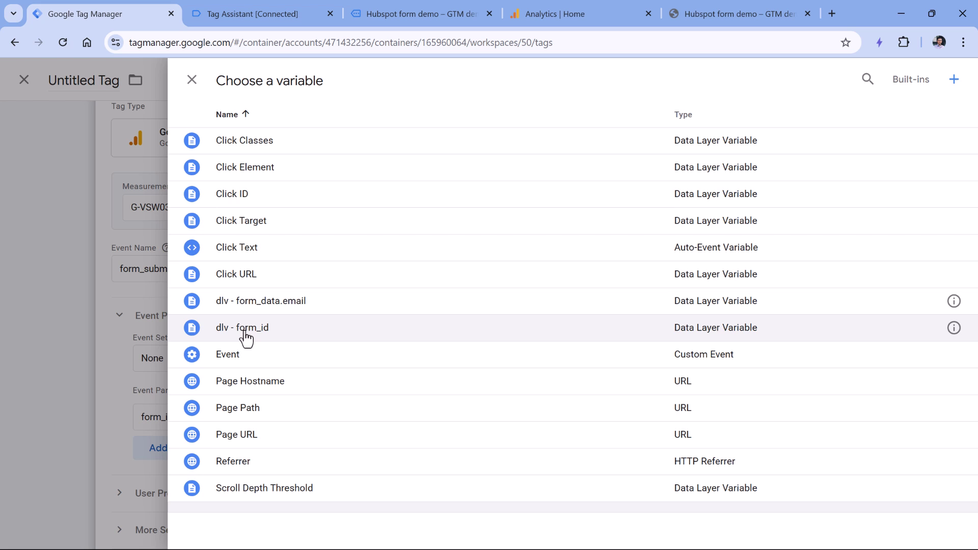
pyautogui.click(246, 330)
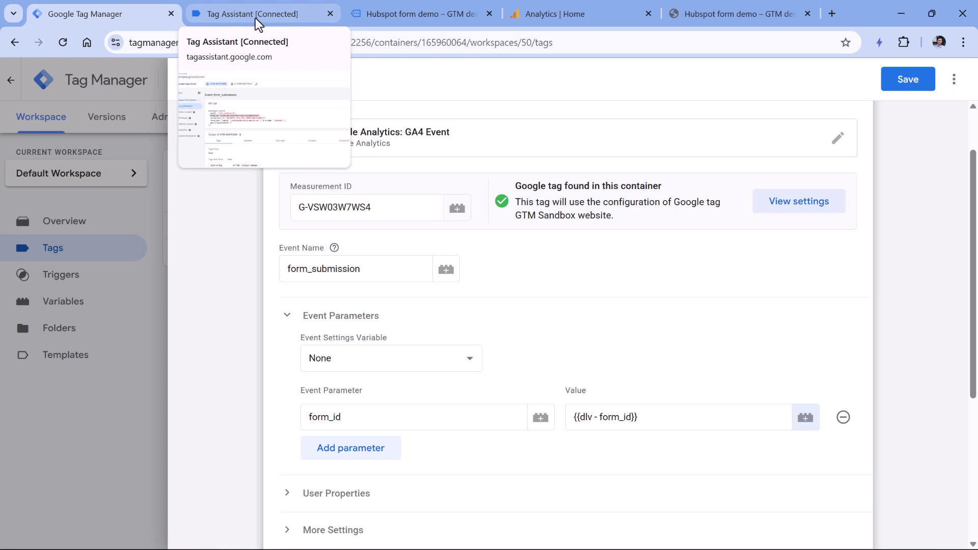
# Step: Review the form_submission dataLayer.push's form_id and form_data email, then return to the tag editor
pyautogui.click(255, 18)
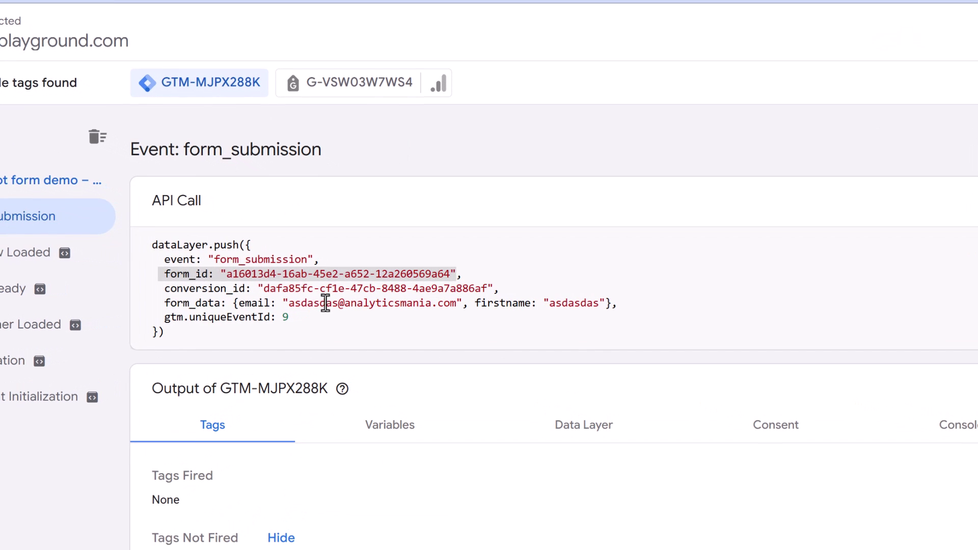
pyautogui.doubleClick(291, 342)
pyautogui.click(298, 308)
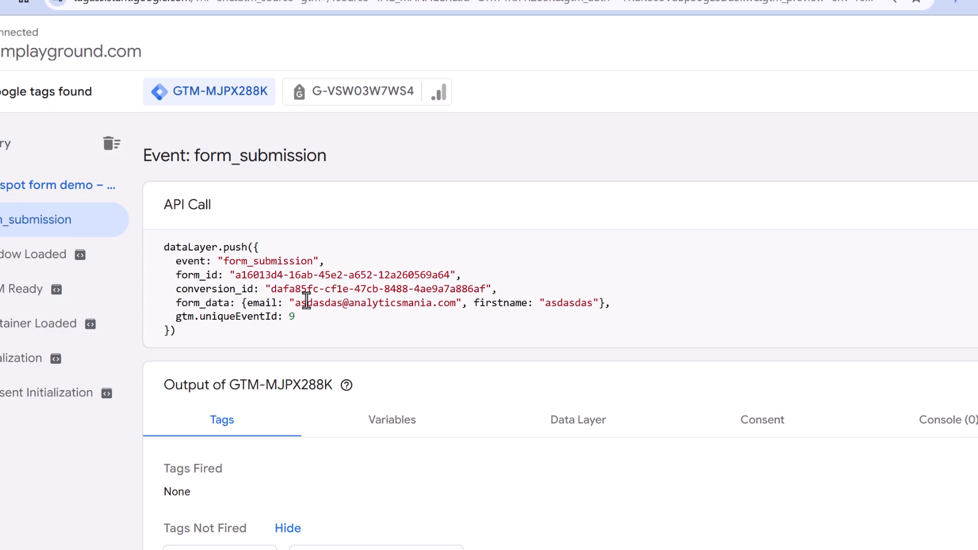
pyautogui.click(95, 14)
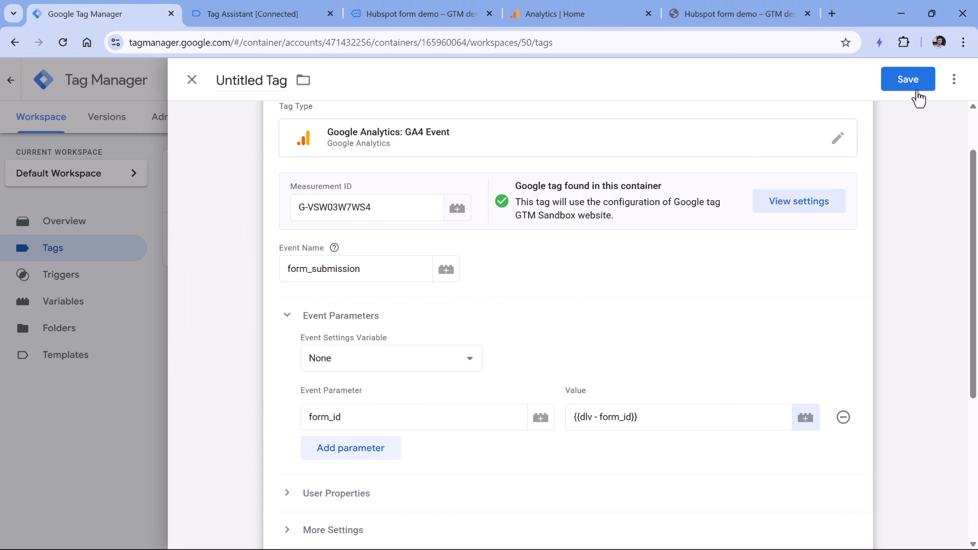
# Step: Save the GA4 Event tag without a trigger, keeping its default name
pyautogui.click(909, 80)
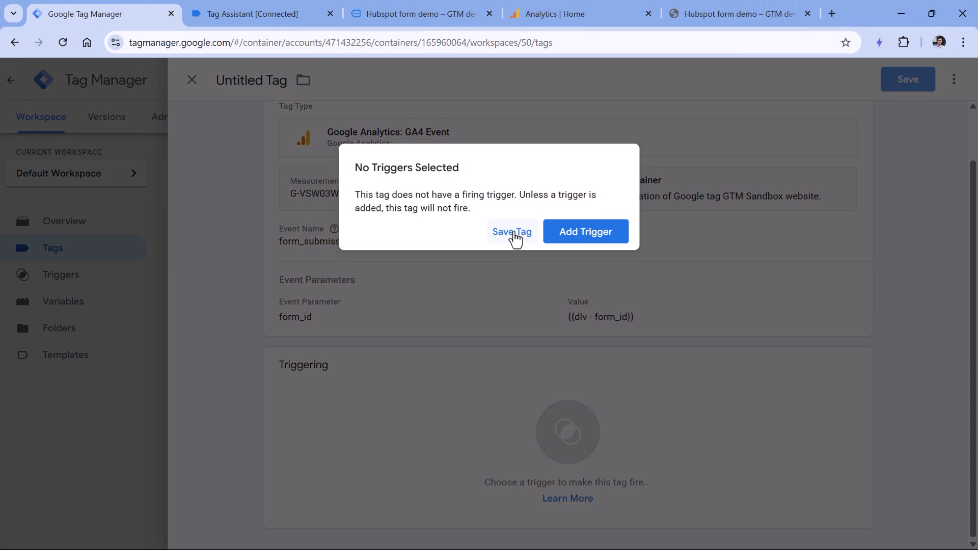
pyautogui.click(512, 233)
pyautogui.click(588, 277)
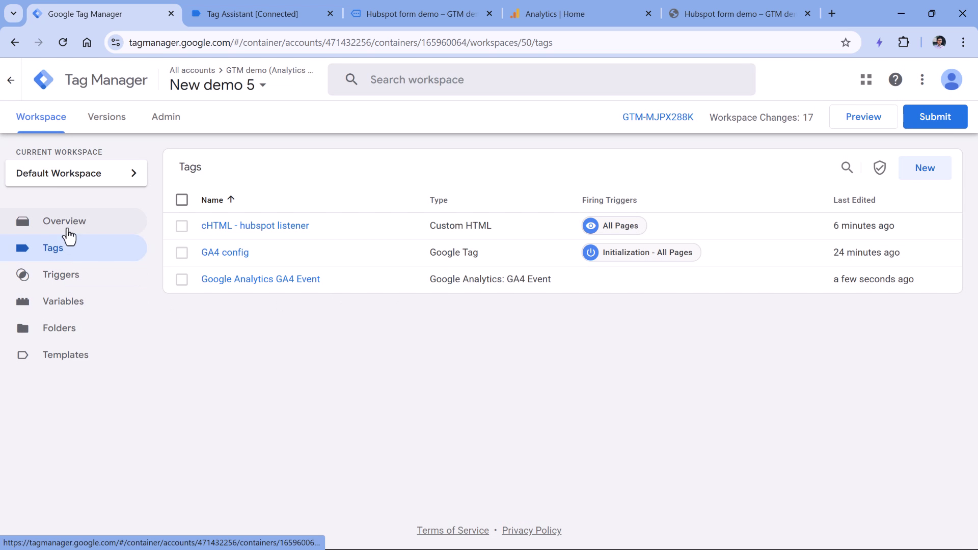
# Step: Create a User-Provided Data variable 'user-provided data' taking Email from {{dlv - form_data.email}}
pyautogui.click(63, 307)
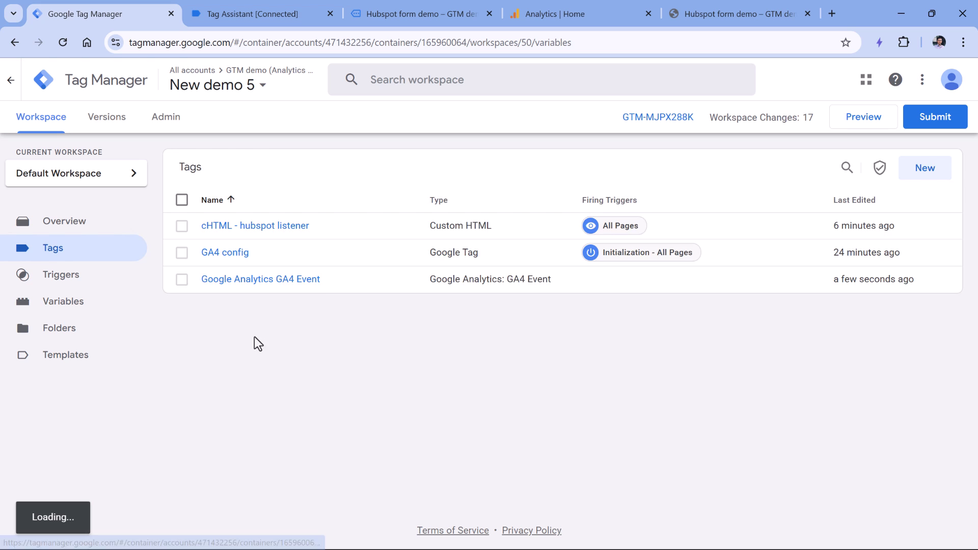
pyautogui.scroll(-3, 380, 277)
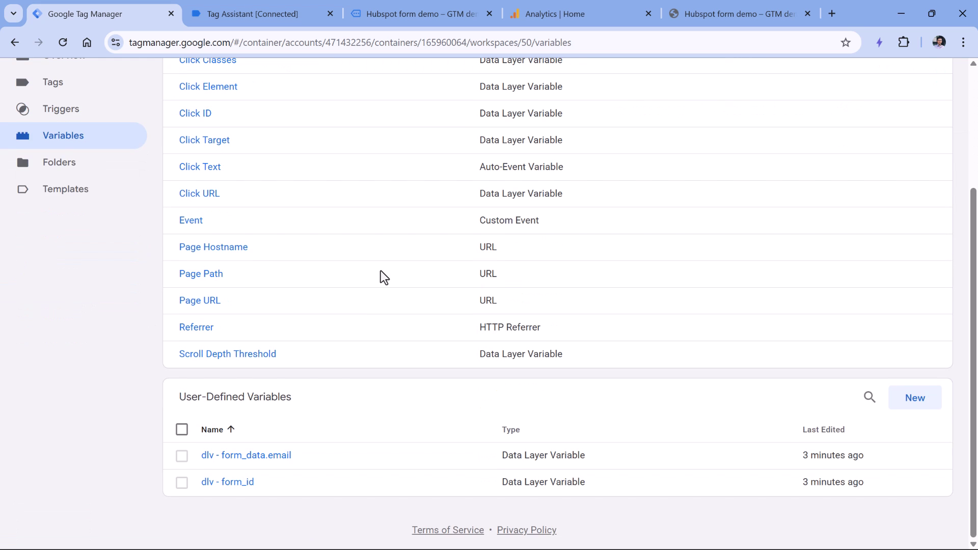
pyautogui.click(916, 398)
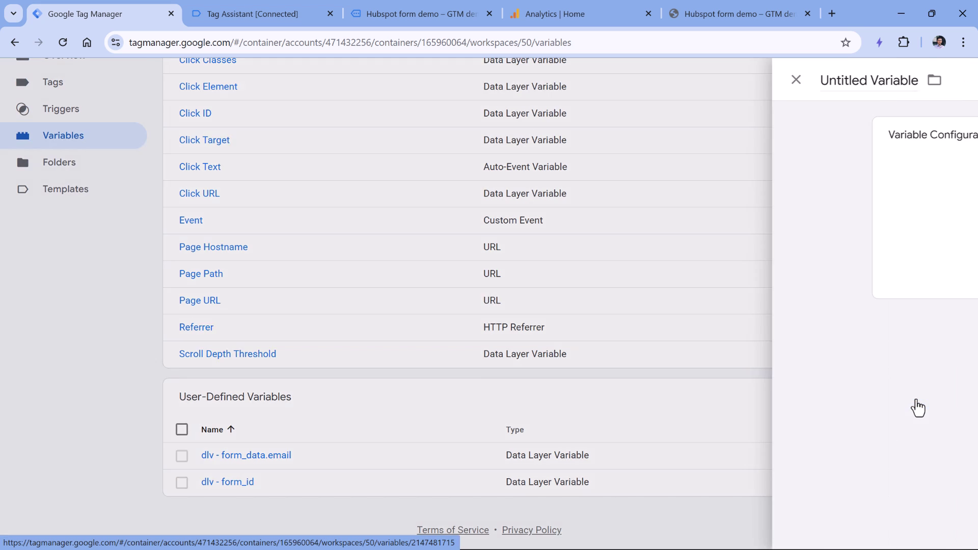
pyautogui.click(405, 184)
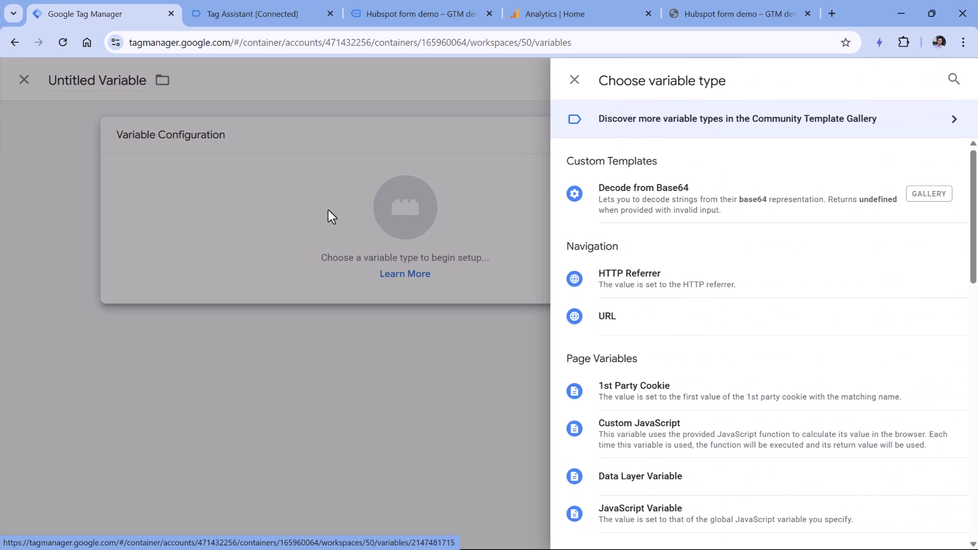
pyautogui.scroll(-5, 640, 244)
pyautogui.scroll(-8, 640, 247)
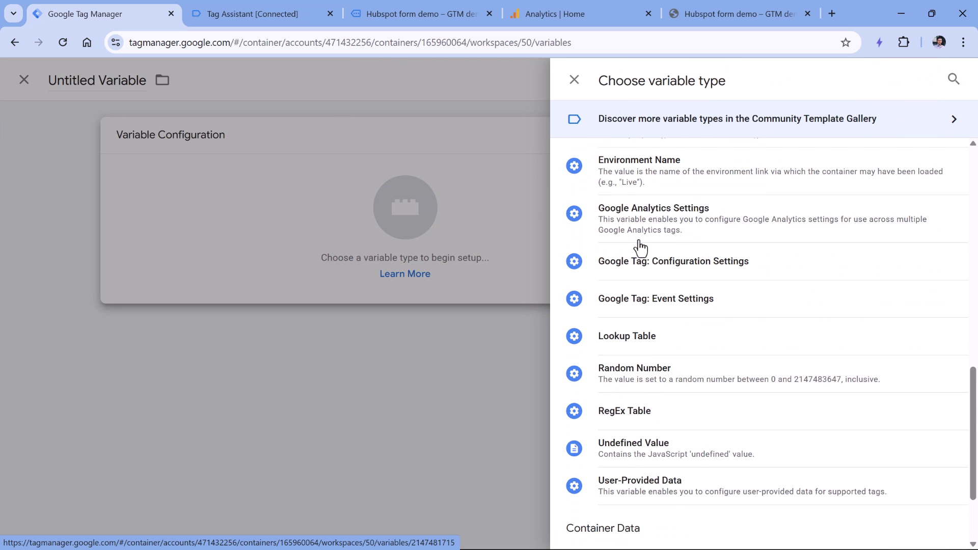
pyautogui.click(652, 379)
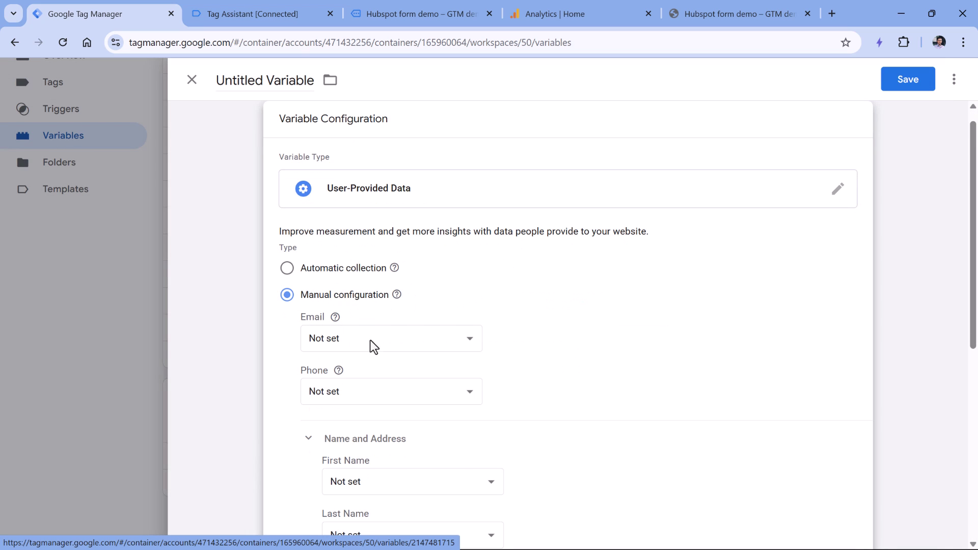
pyautogui.click(394, 347)
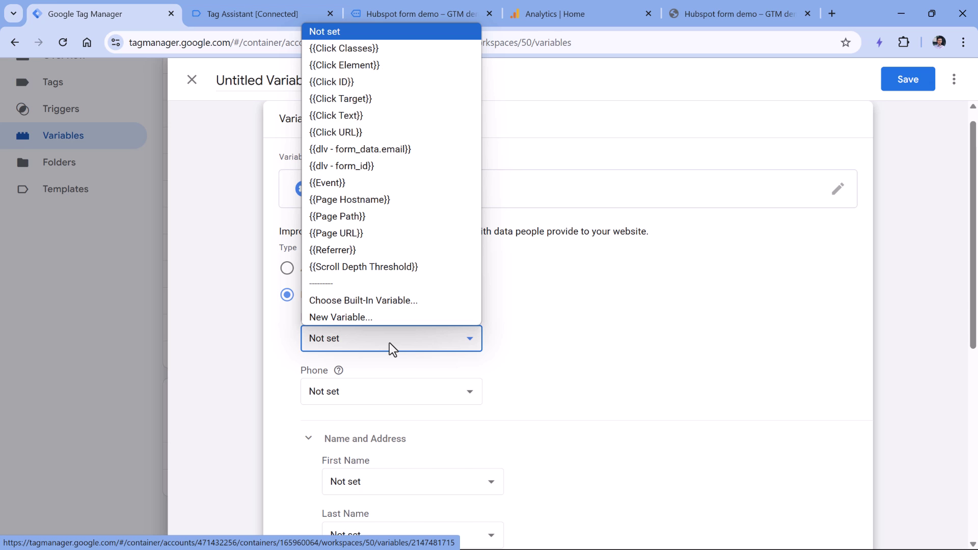
pyautogui.click(370, 152)
pyautogui.click(250, 82)
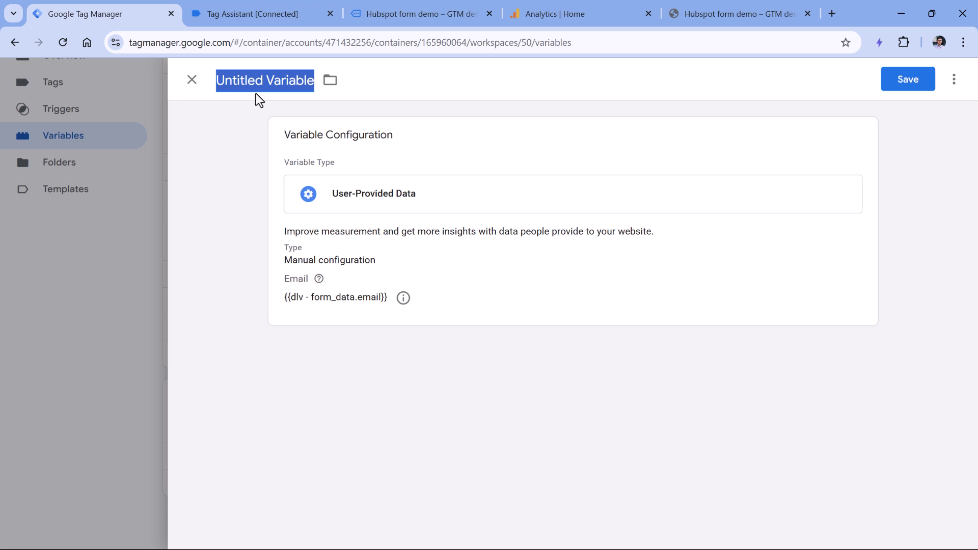
pyautogui.write('user-provided data')
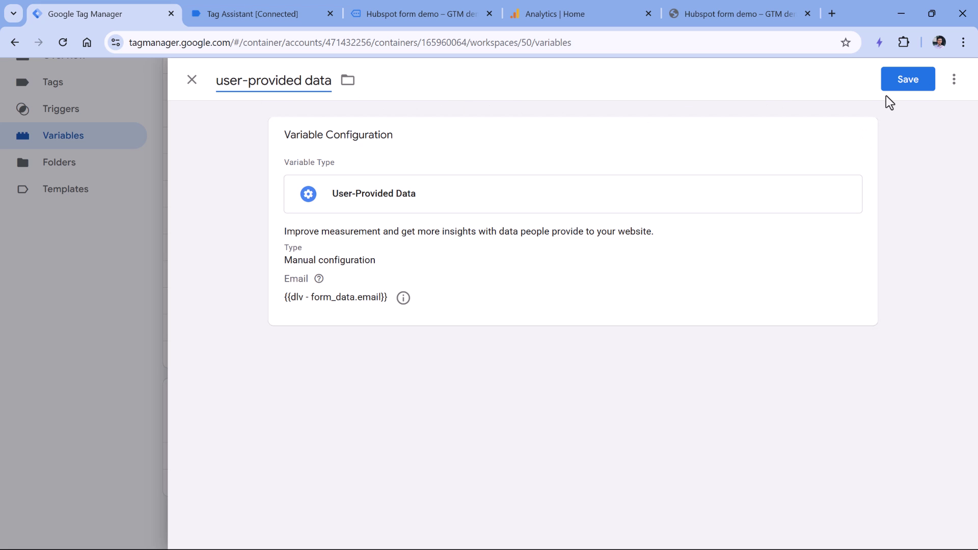
pyautogui.click(897, 81)
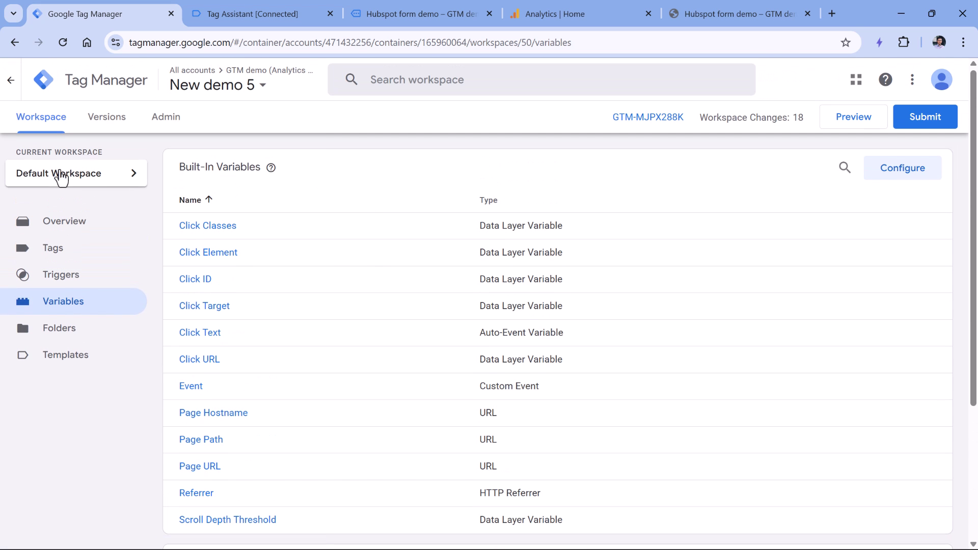
# Step: Add a user_data event parameter set to {{user-provided data}} on the GA4 Event tag
pyautogui.click(53, 254)
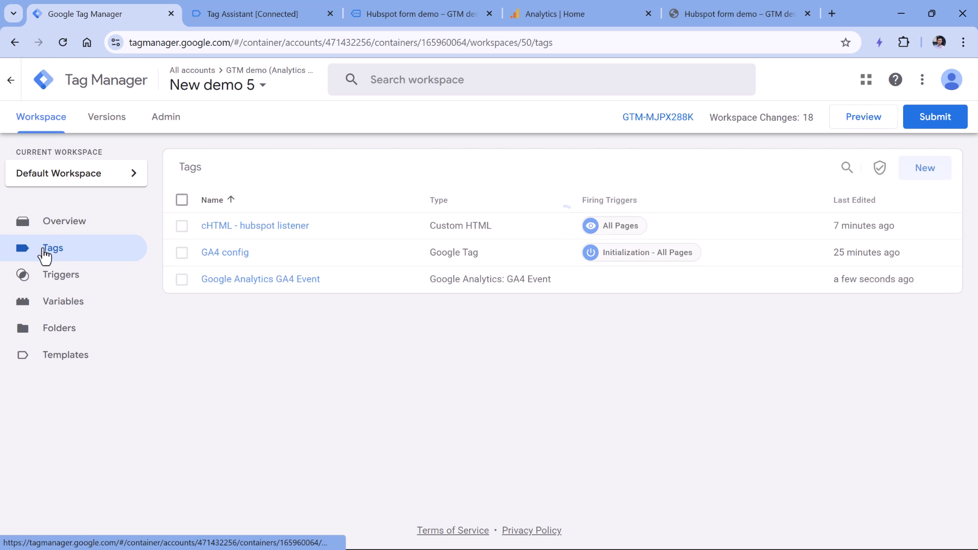
pyautogui.click(260, 280)
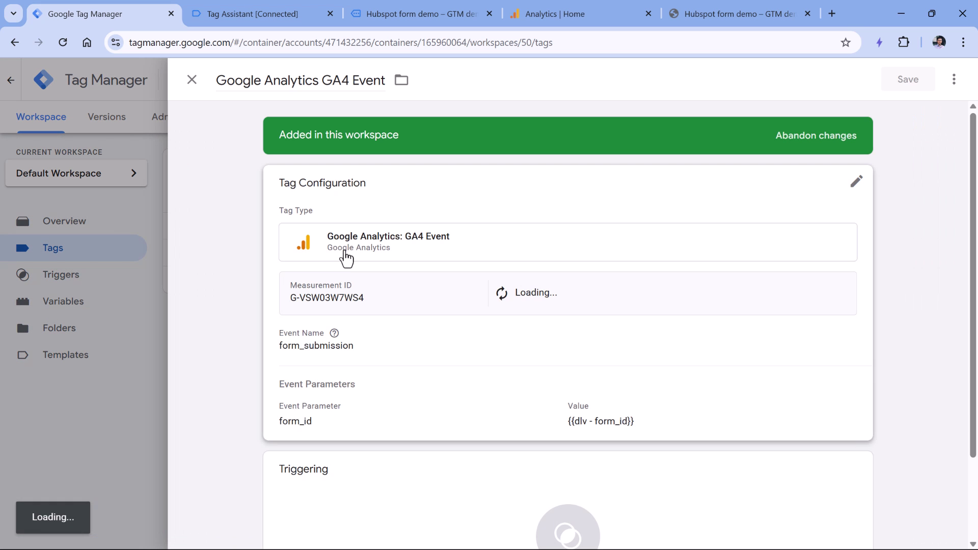
pyautogui.click(351, 264)
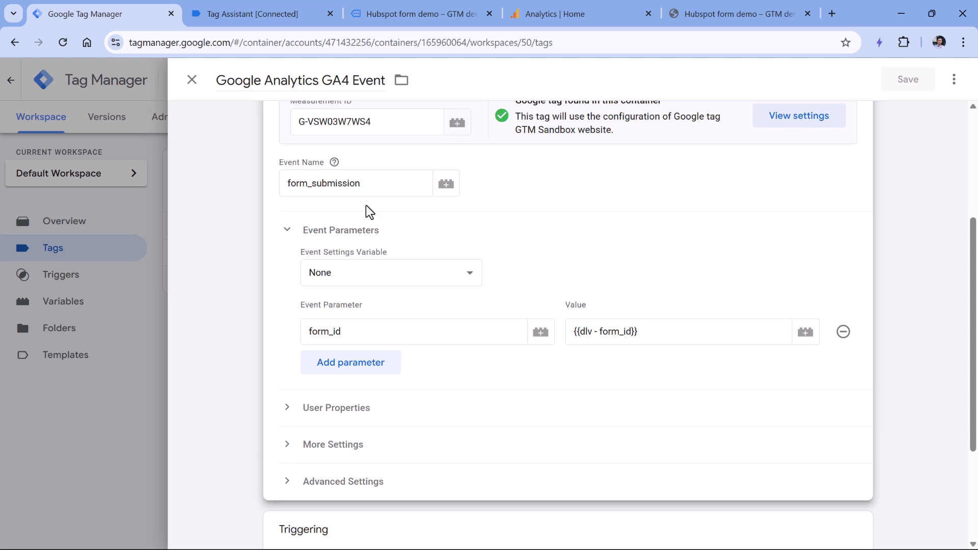
pyautogui.click(351, 373)
pyautogui.write('user_data')
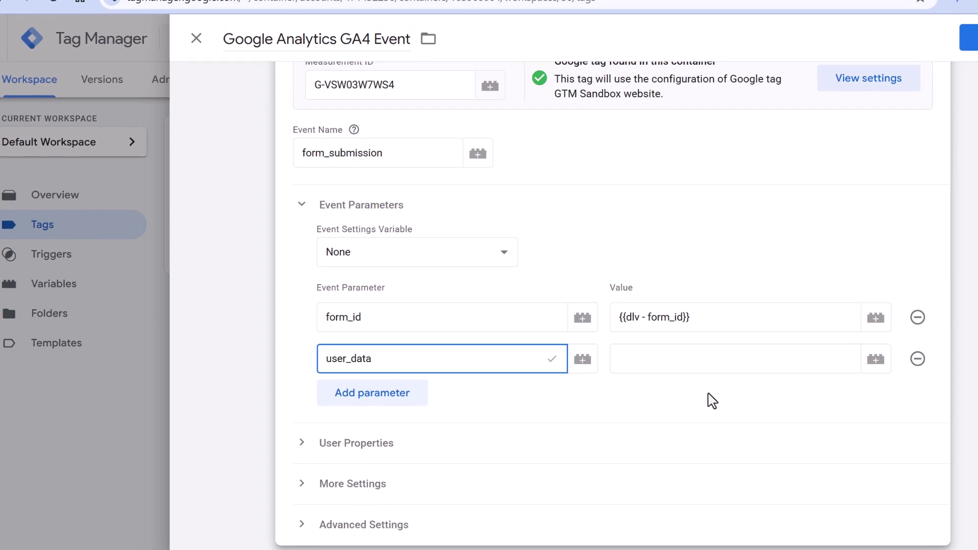
pyautogui.click(765, 357)
pyautogui.click(909, 354)
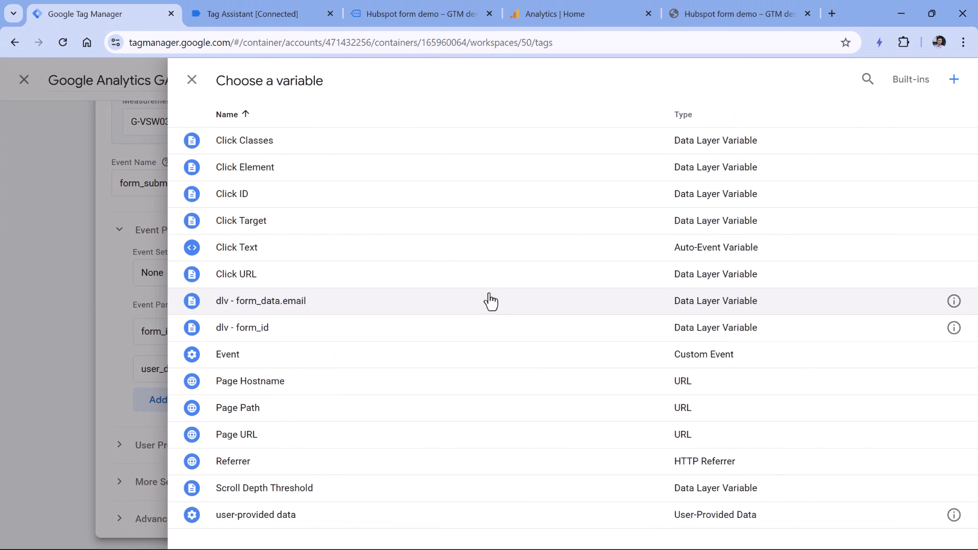
pyautogui.click(257, 515)
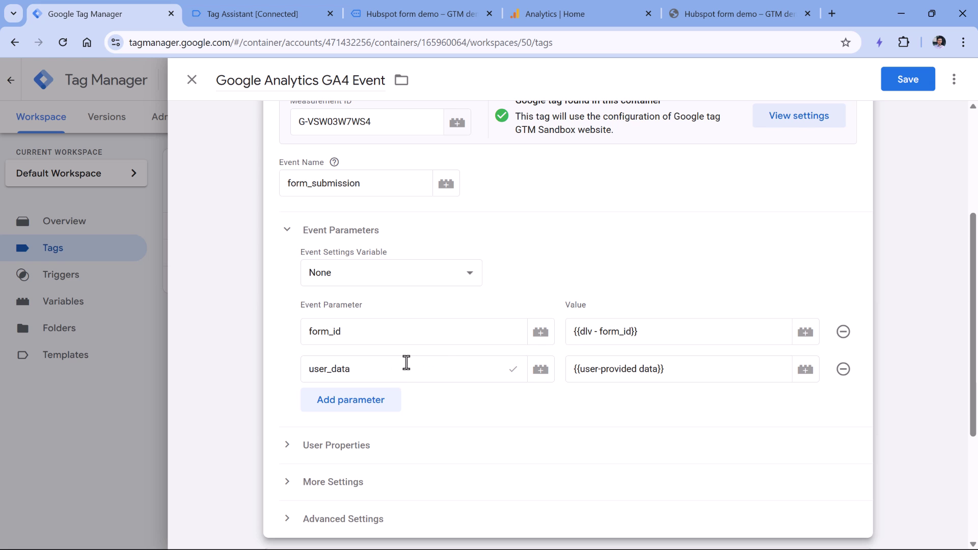
# Step: Fire the tag on custom - form_submission, rename it 'GA4 event - form_submission' and save
pyautogui.scroll(-4, 420, 354)
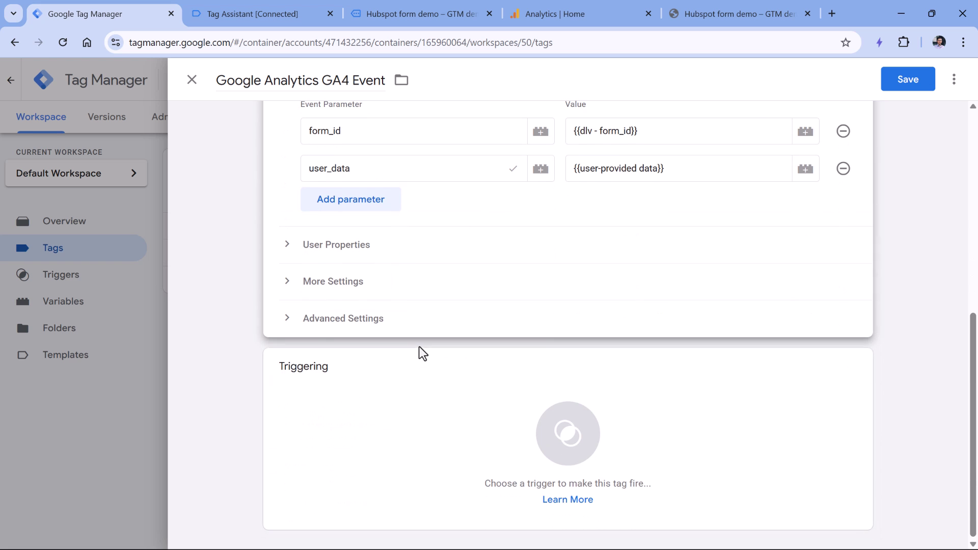
pyautogui.click(371, 392)
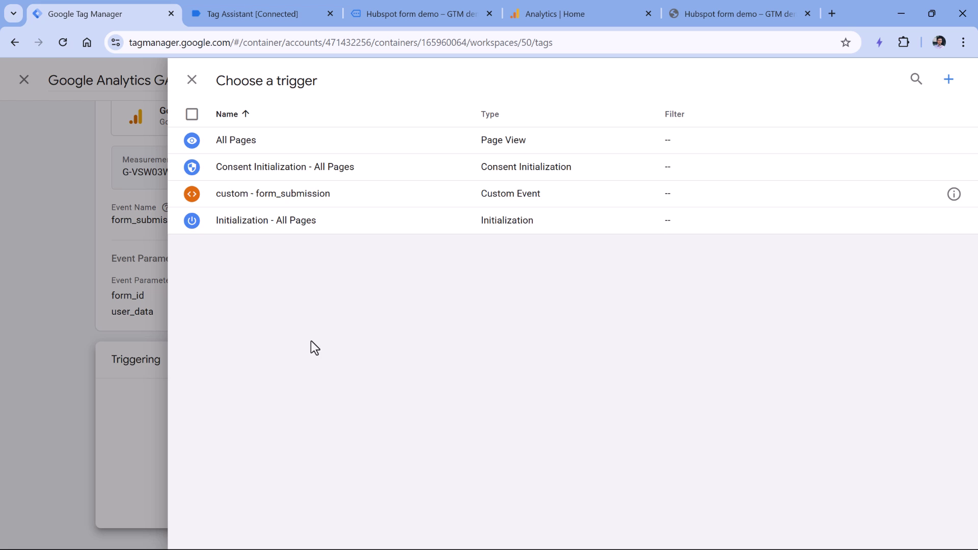
pyautogui.click(273, 203)
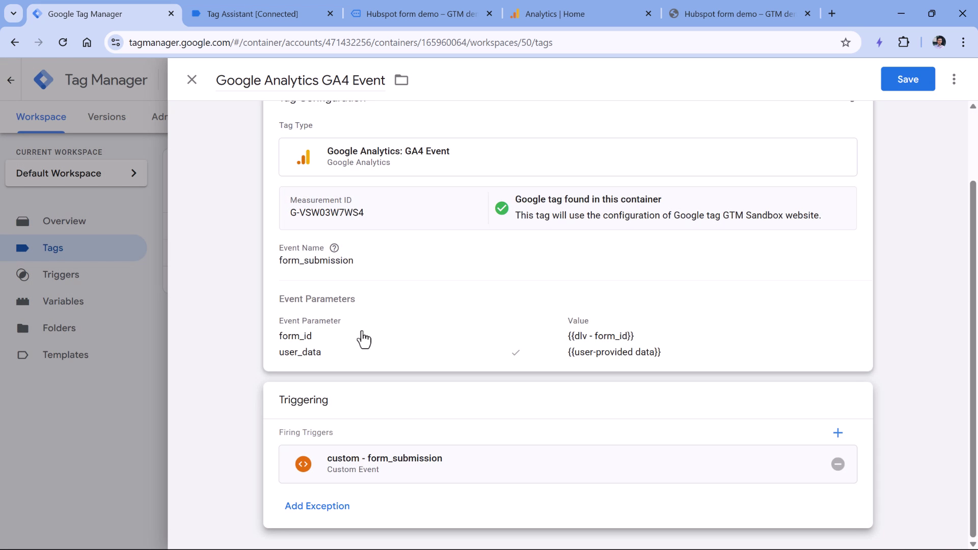
pyautogui.scroll(2, 360, 338)
pyautogui.doubleClick(282, 81)
pyautogui.click(282, 81)
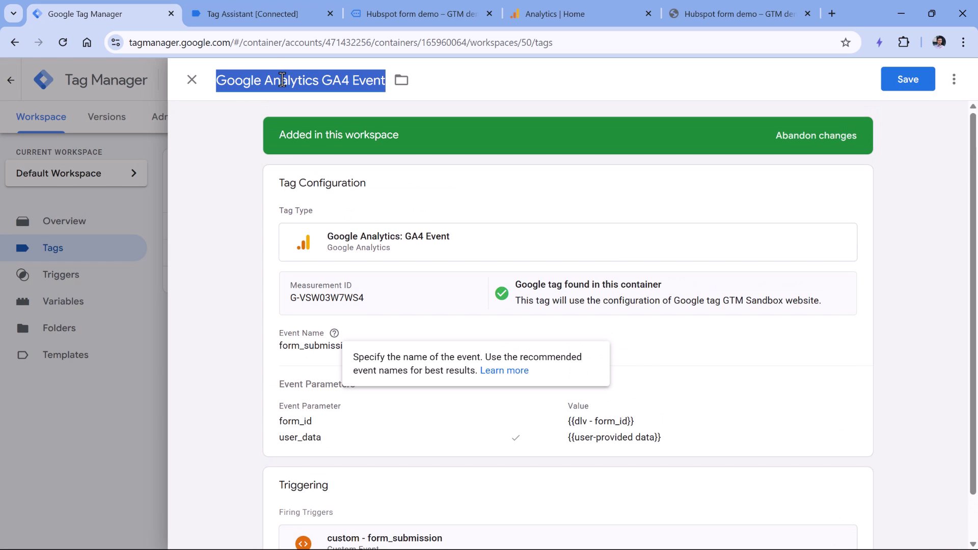
pyautogui.write('GA4 event - form_submission')
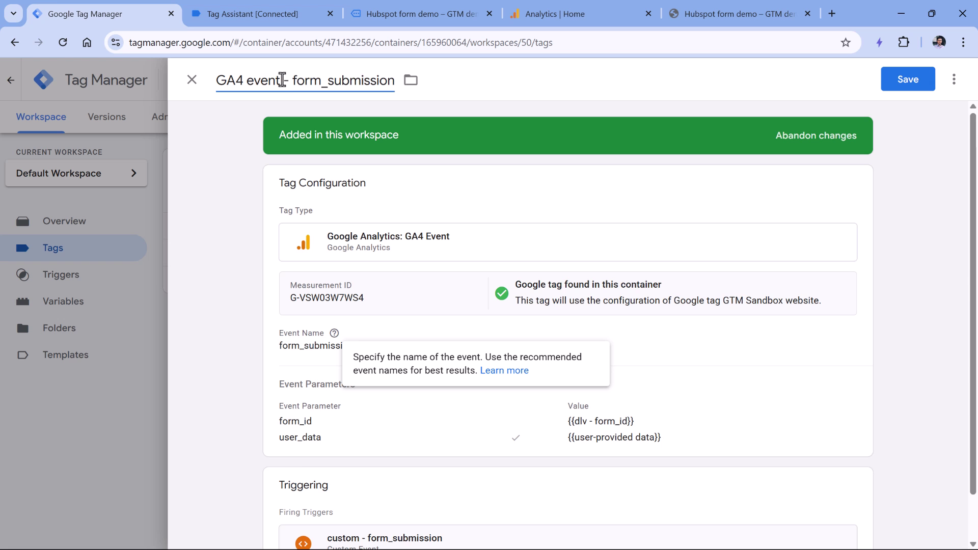
pyautogui.click(912, 81)
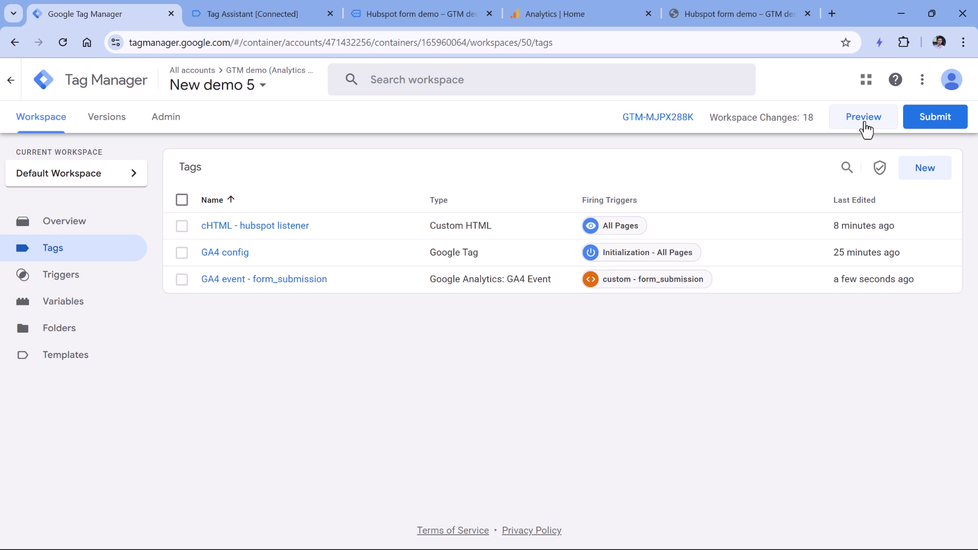
# Step: Start a GTM preview session and continue into the connected debug summary
pyautogui.click(865, 125)
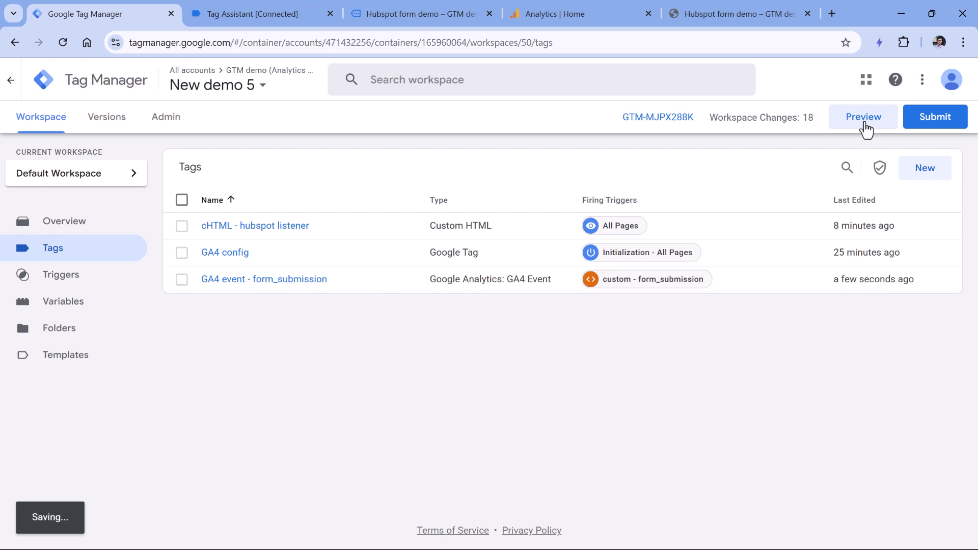
pyautogui.click(476, 347)
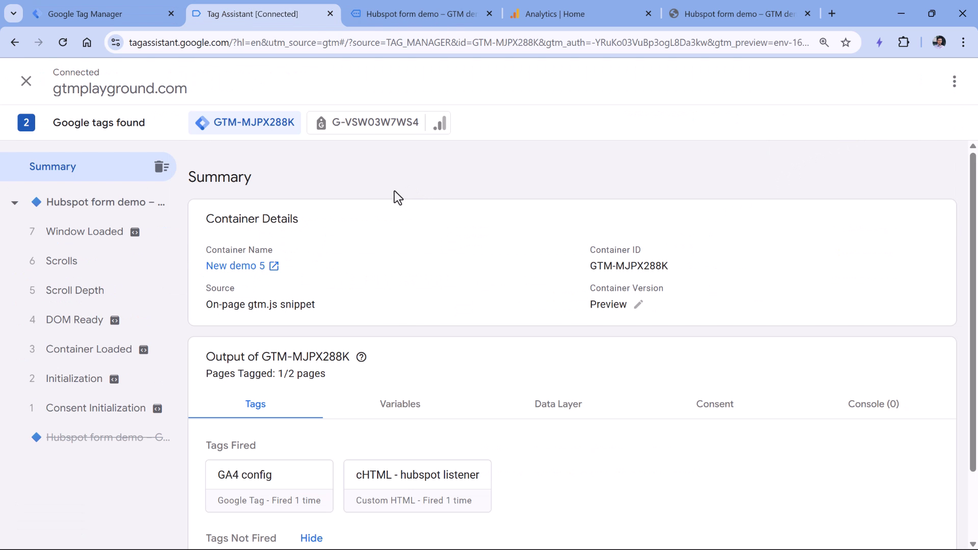
pyautogui.click(427, 14)
# Step: Submit the Hubspot demo form with a test email and first name, then return to Tag Assistant
pyautogui.scroll(-3, 421, 202)
pyautogui.click(402, 214)
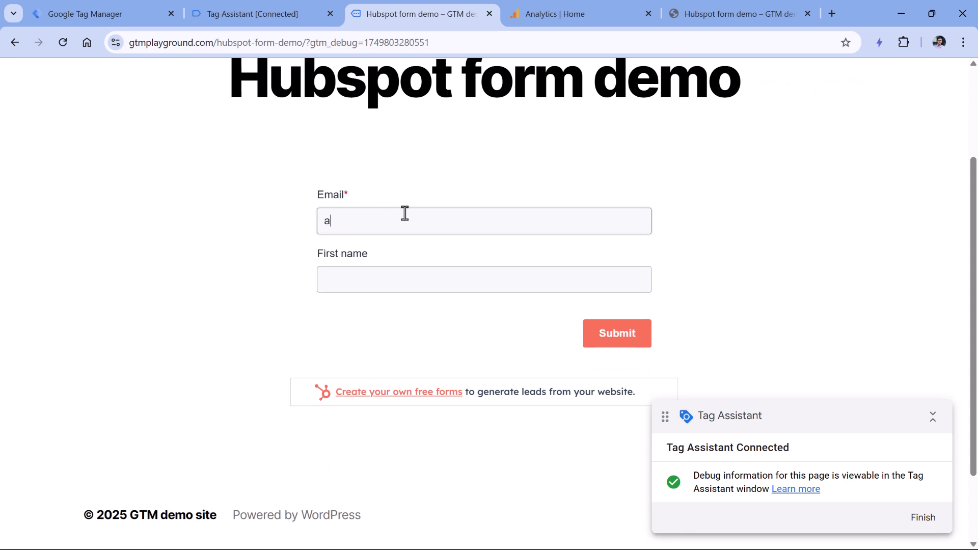
pyautogui.press('Tab')
pyautogui.write('asdasda')
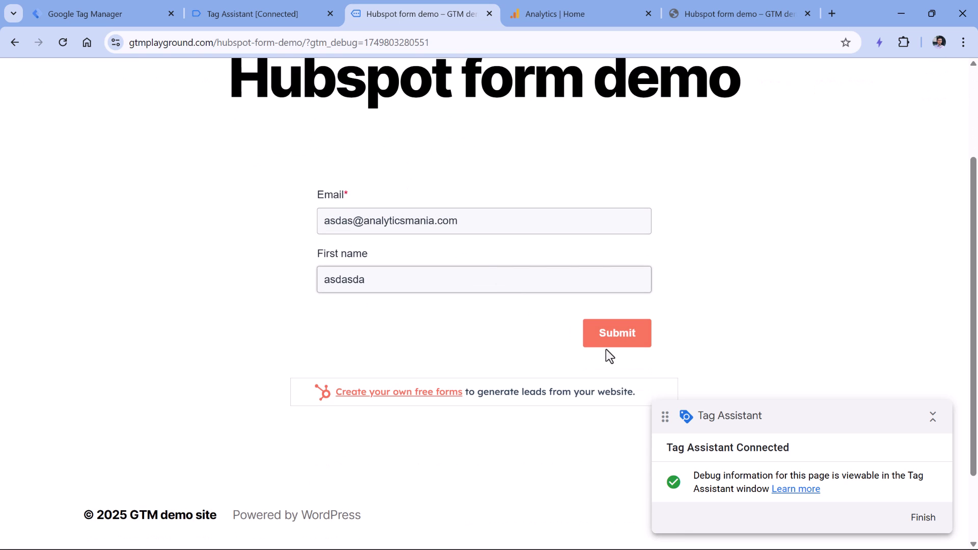
pyautogui.click(614, 337)
pyautogui.click(256, 13)
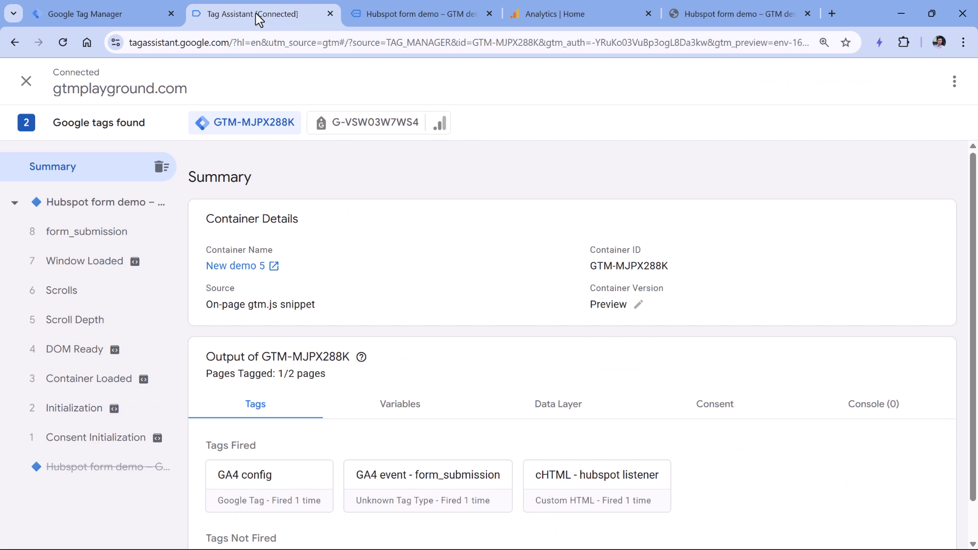
# Step: Confirm GA4 event - form_submission fired on the form_submission event, then go to Analytics home
pyautogui.click(90, 242)
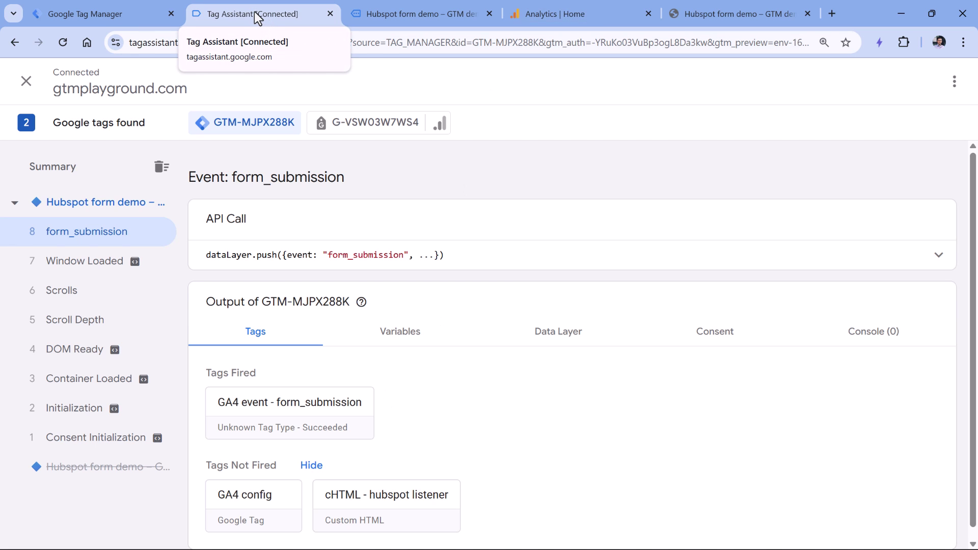
pyautogui.click(580, 14)
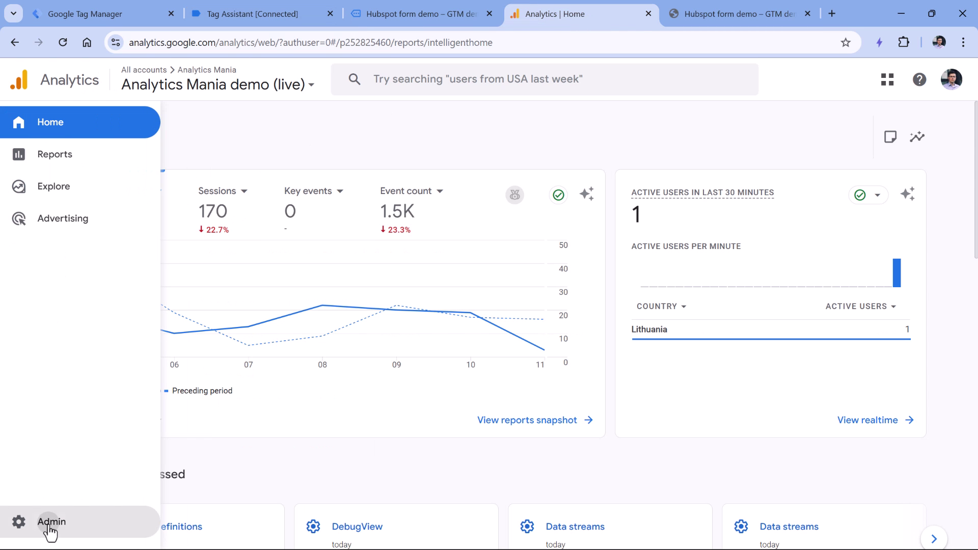
# Step: Open GA4 DebugView and inspect the form_submission event's parameters, including form_id
pyautogui.click(50, 519)
pyautogui.scroll(-8, 338, 296)
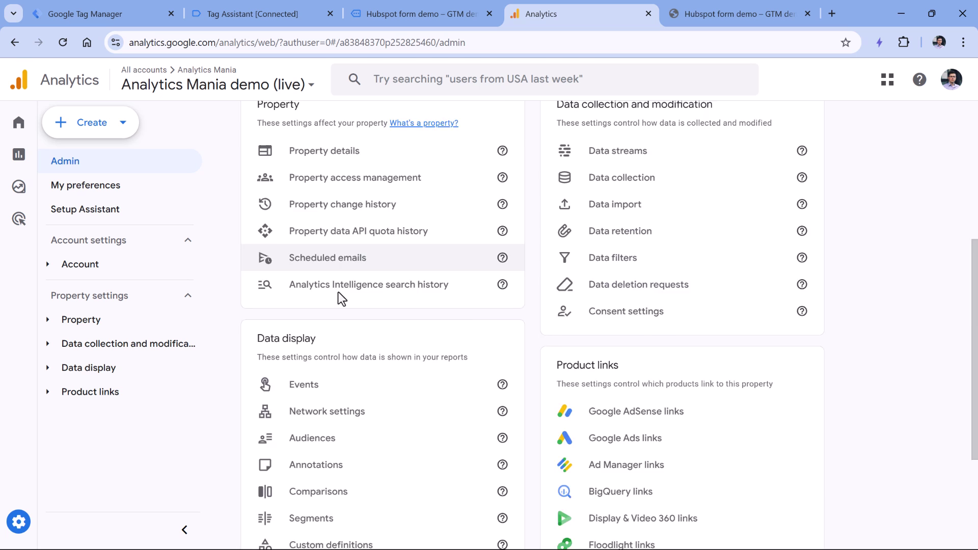
pyautogui.click(316, 451)
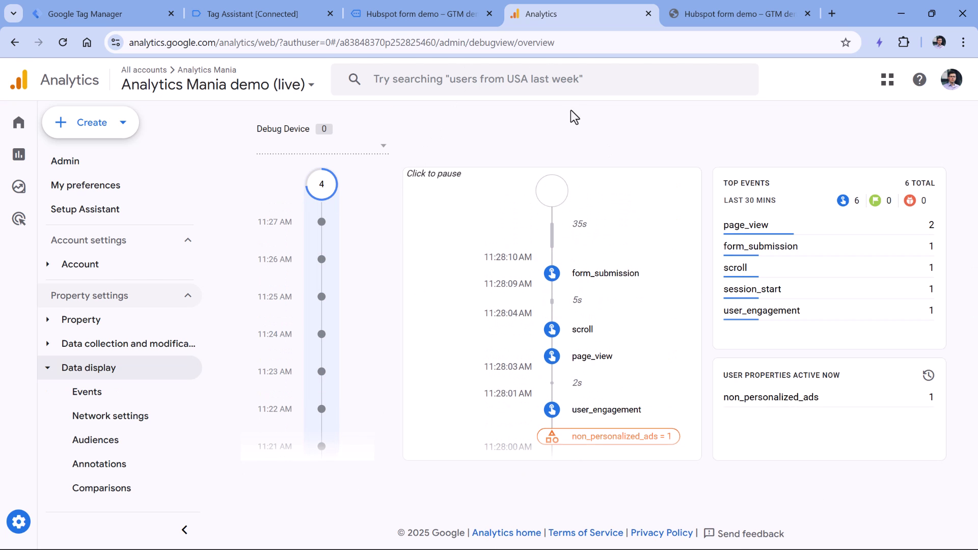
pyautogui.click(608, 279)
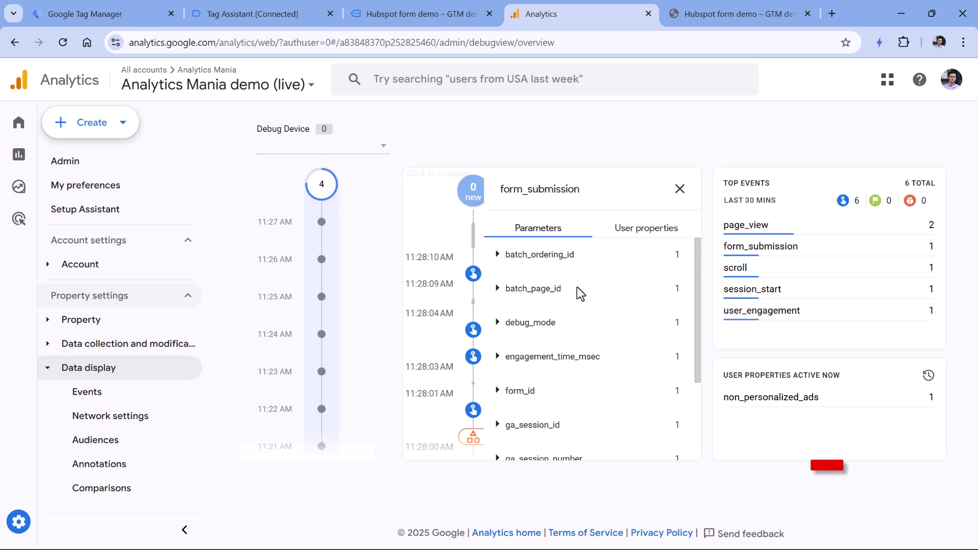
pyautogui.scroll(-2, 586, 293)
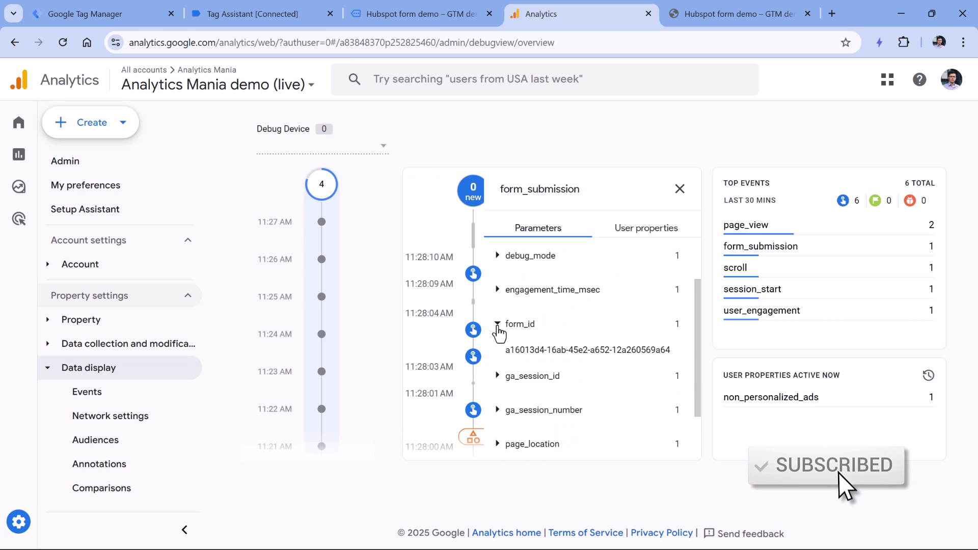
pyautogui.scroll(-1, 553, 343)
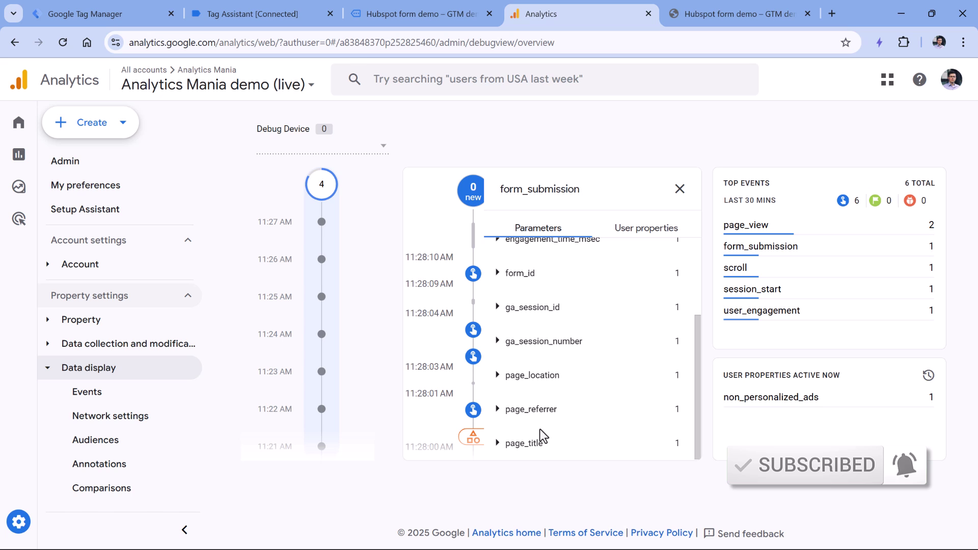
pyautogui.scroll(2, 533, 410)
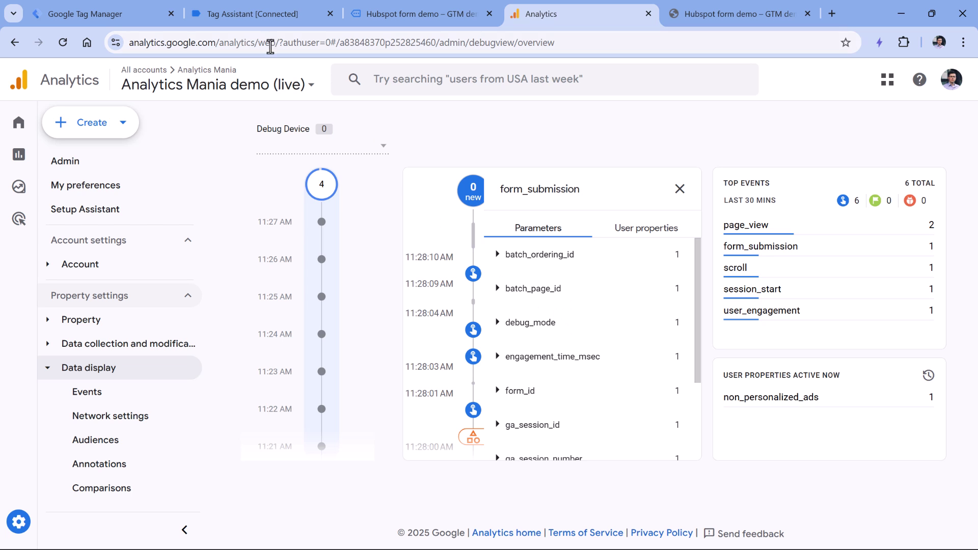
# Step: Inspect the form_submission hit sent to G-VSW03W7WS4 and review its ep.form_id parameter
pyautogui.click(260, 15)
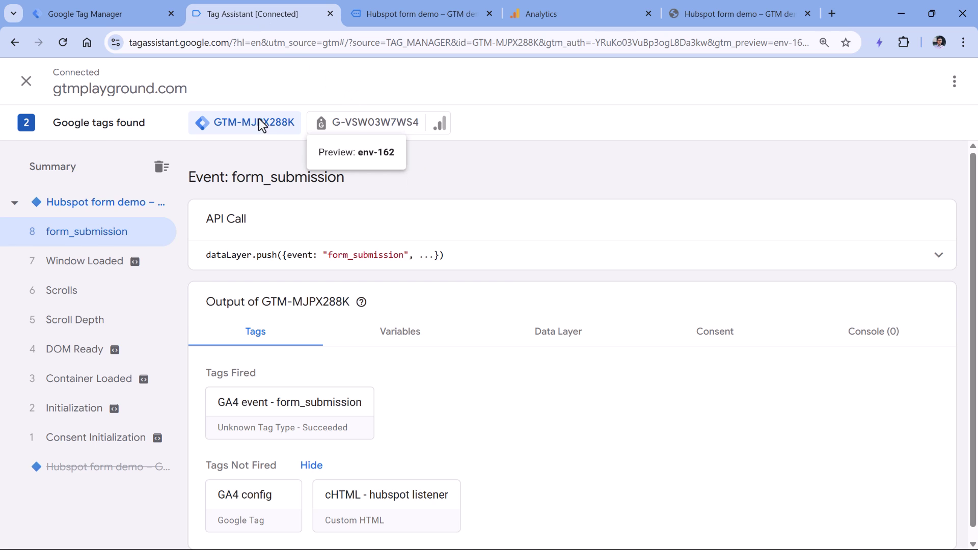
pyautogui.click(373, 134)
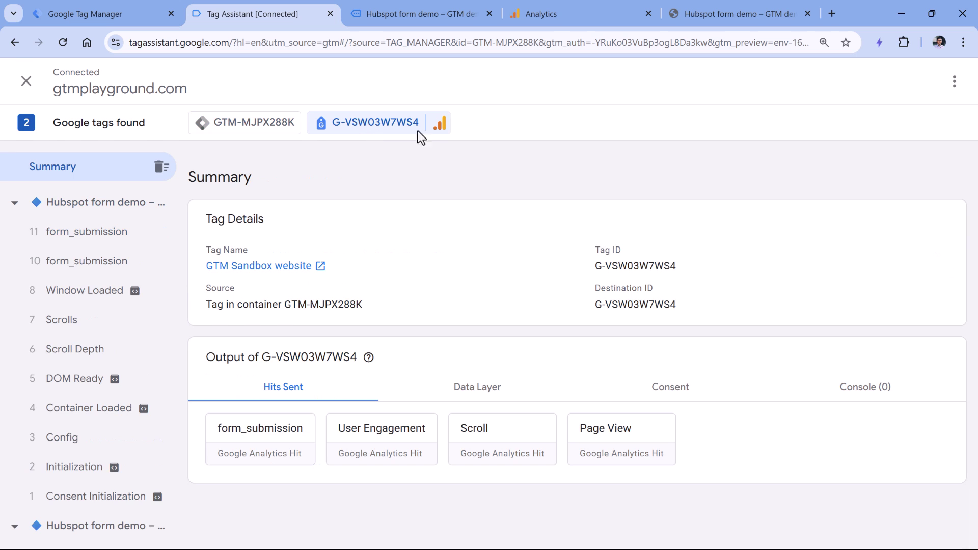
pyautogui.click(262, 446)
pyautogui.scroll(-4, 371, 291)
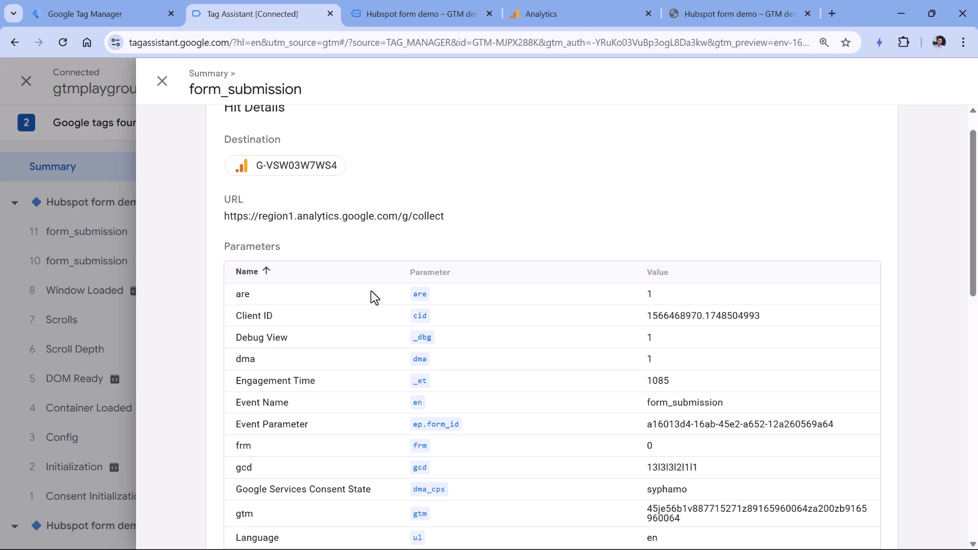
pyautogui.scroll(-7, 371, 291)
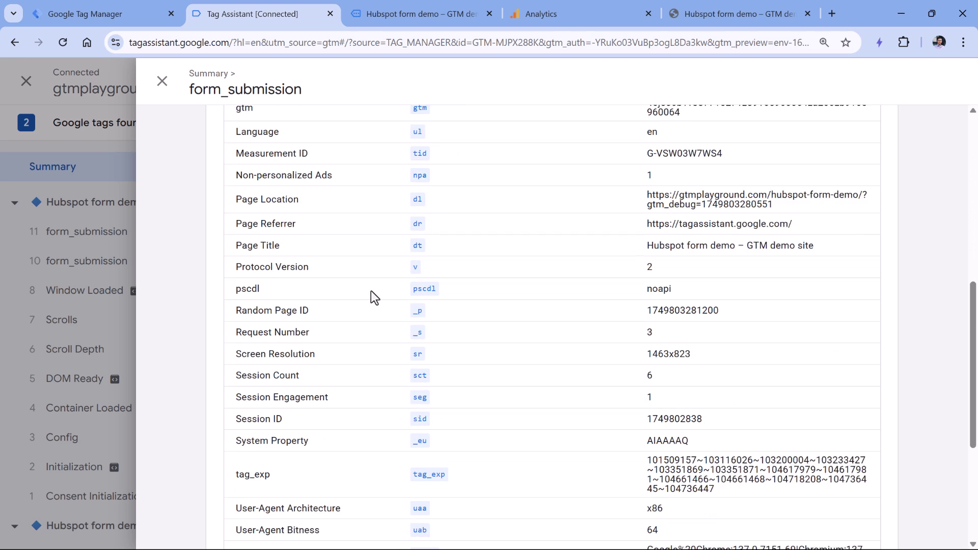
pyautogui.scroll(-3, 371, 291)
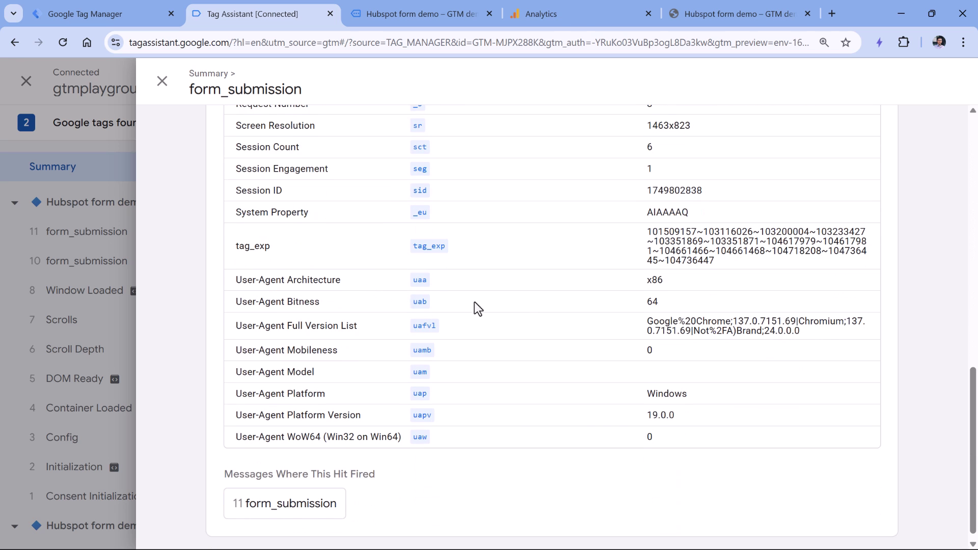
pyautogui.scroll(4, 527, 311)
pyautogui.scroll(8, 526, 312)
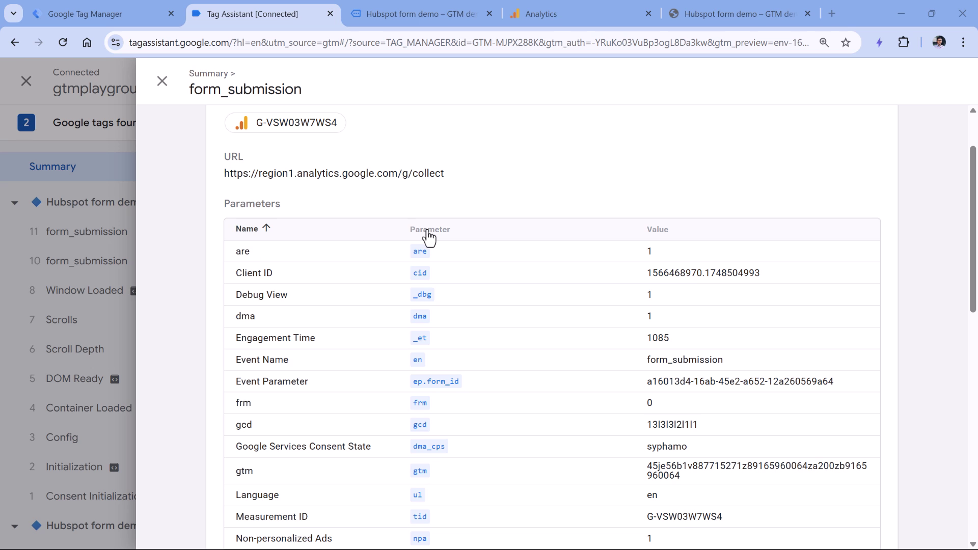
# Step: Turn on user-provided data collection in the GA4 property's Data collection settings
pyautogui.click(579, 12)
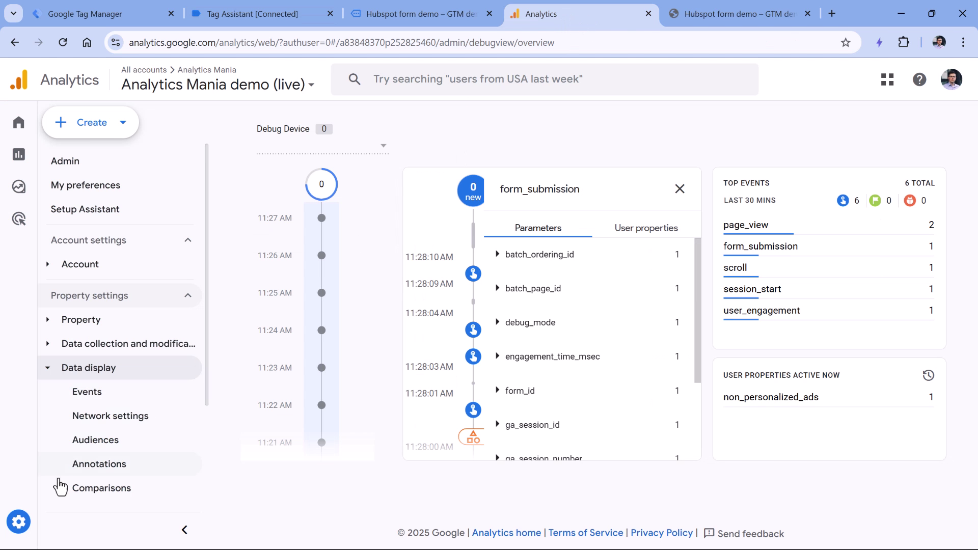
pyautogui.click(40, 525)
pyautogui.scroll(-3, 561, 275)
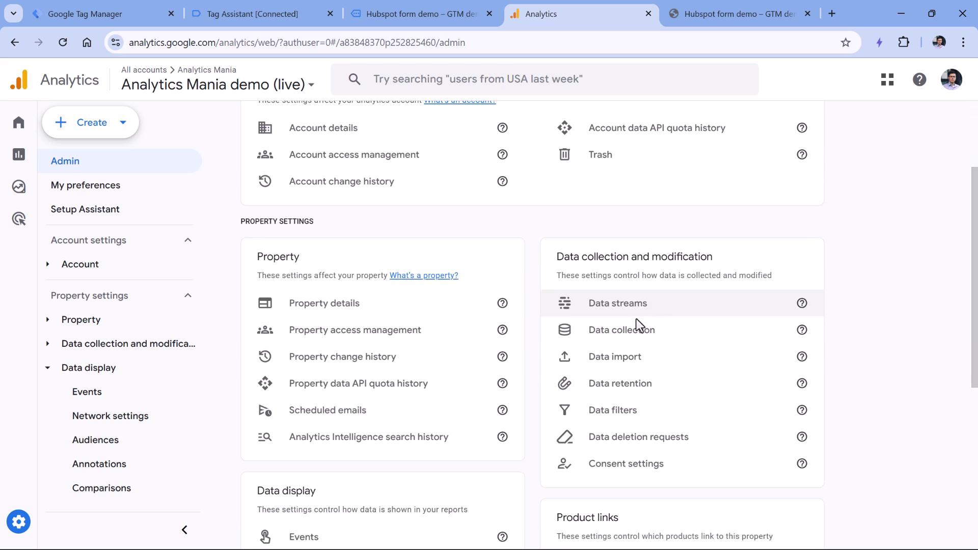
pyautogui.click(632, 336)
pyautogui.scroll(-9, 623, 297)
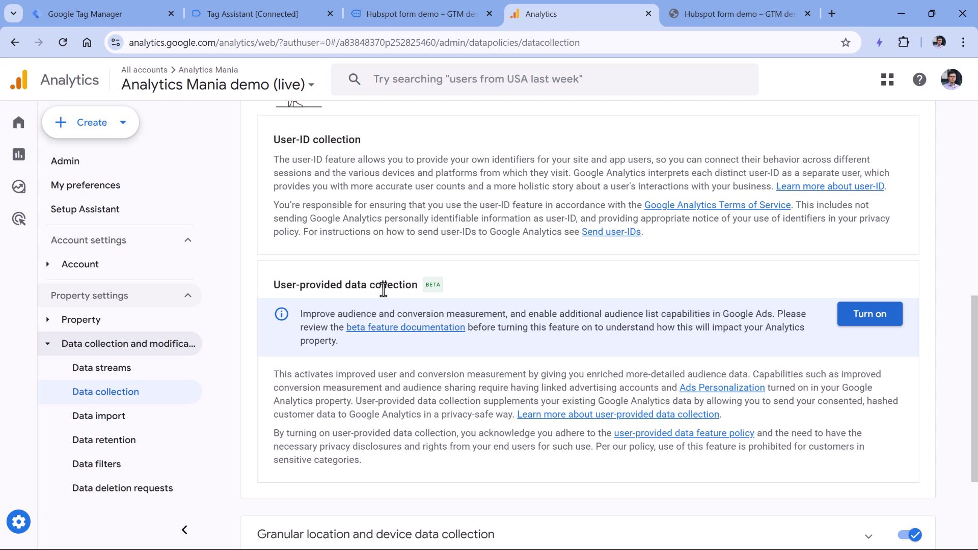
pyautogui.click(870, 320)
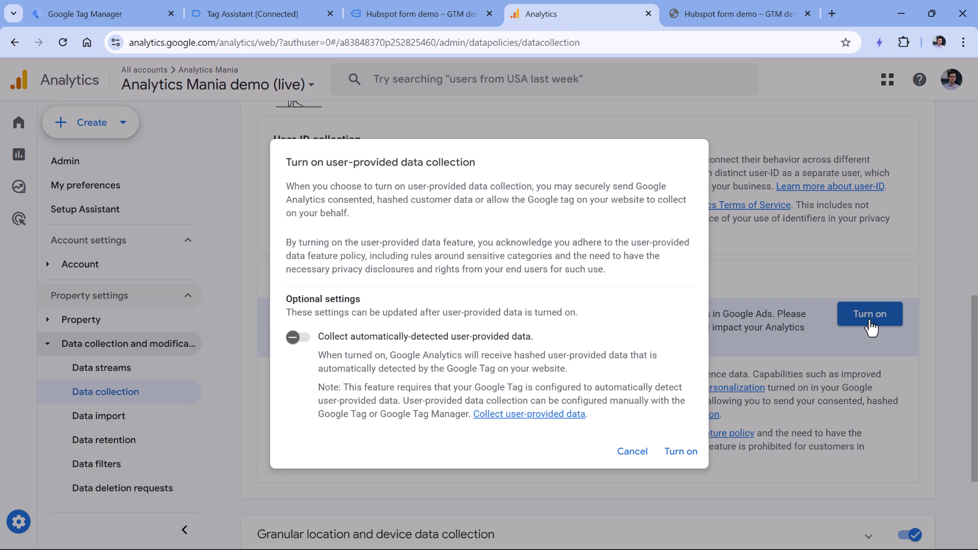
pyautogui.click(683, 457)
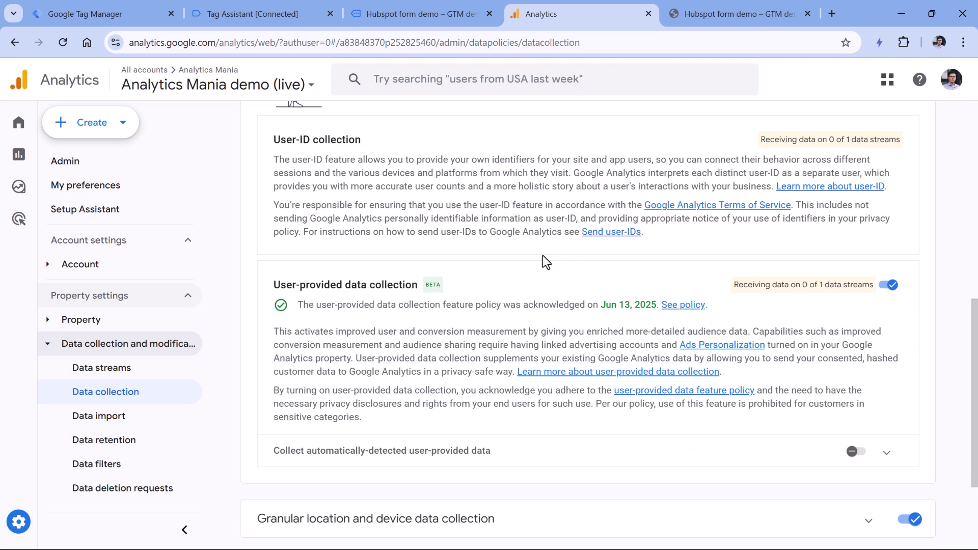
# Step: Allow user-provided data capabilities on the GTM Sandbox stream's Google tag with automatic detection off, and save
pyautogui.click(103, 379)
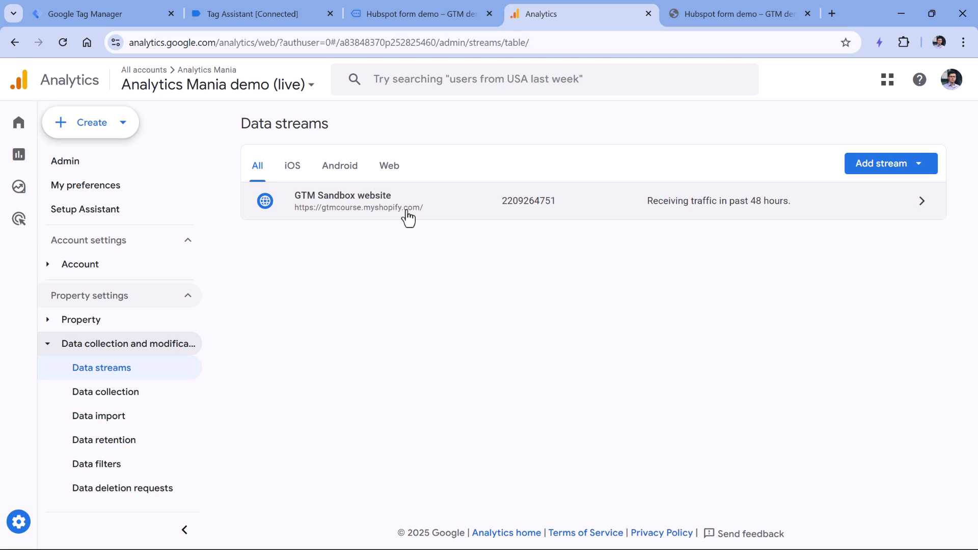
pyautogui.click(411, 213)
pyautogui.scroll(-5, 425, 216)
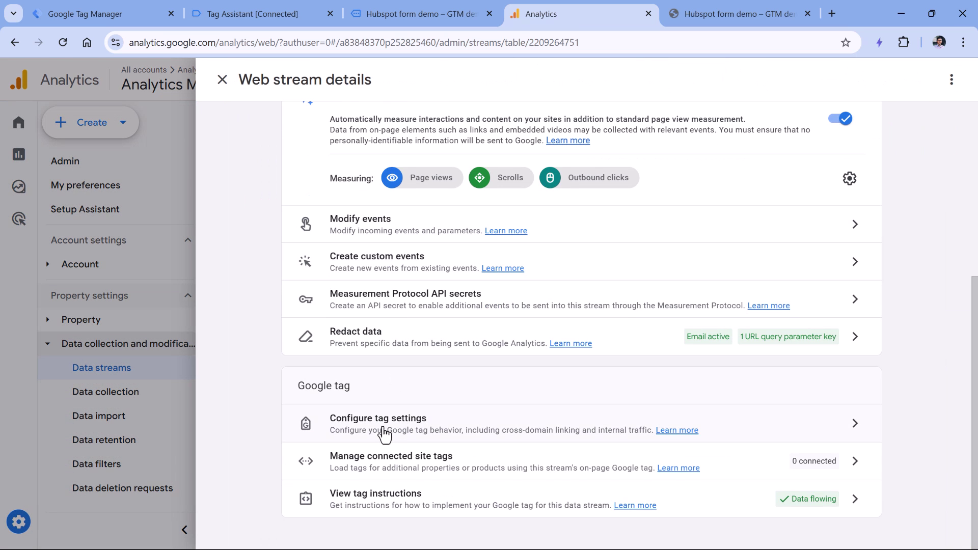
pyautogui.click(383, 431)
pyautogui.scroll(-3, 420, 295)
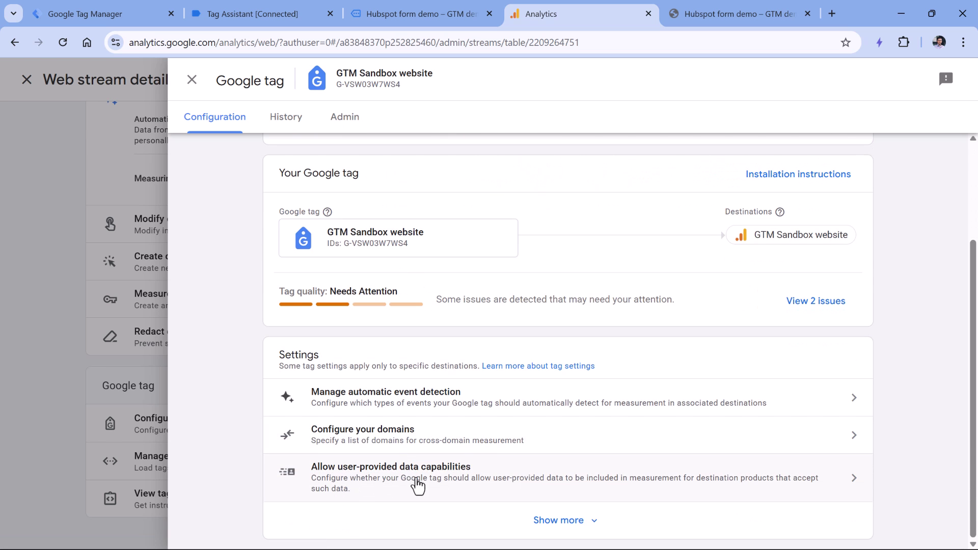
pyautogui.click(388, 485)
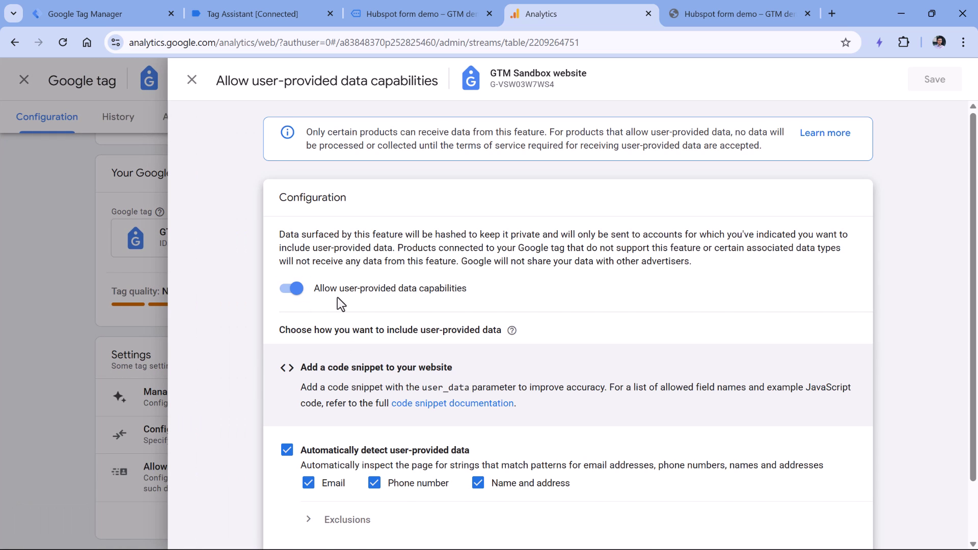
pyautogui.scroll(-2, 338, 300)
pyautogui.click(286, 383)
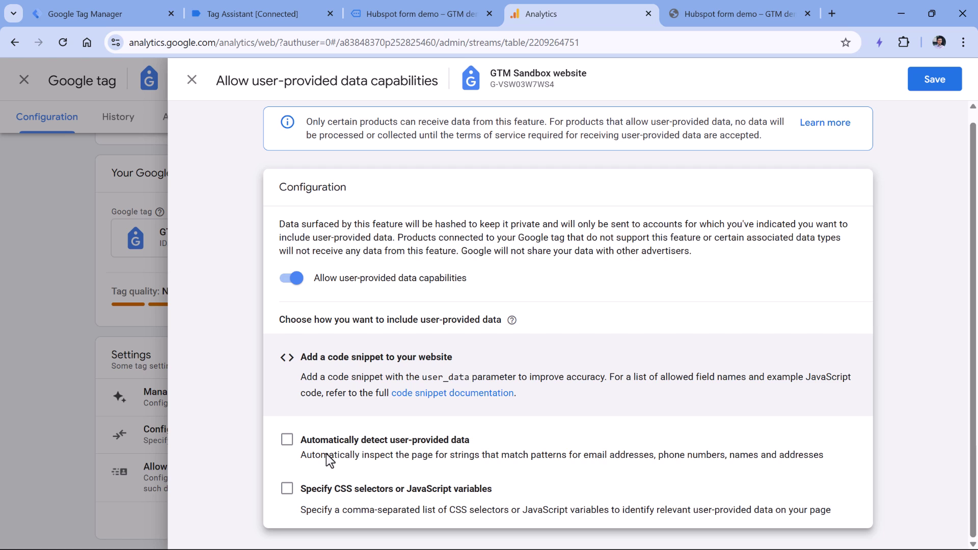
pyautogui.click(287, 440)
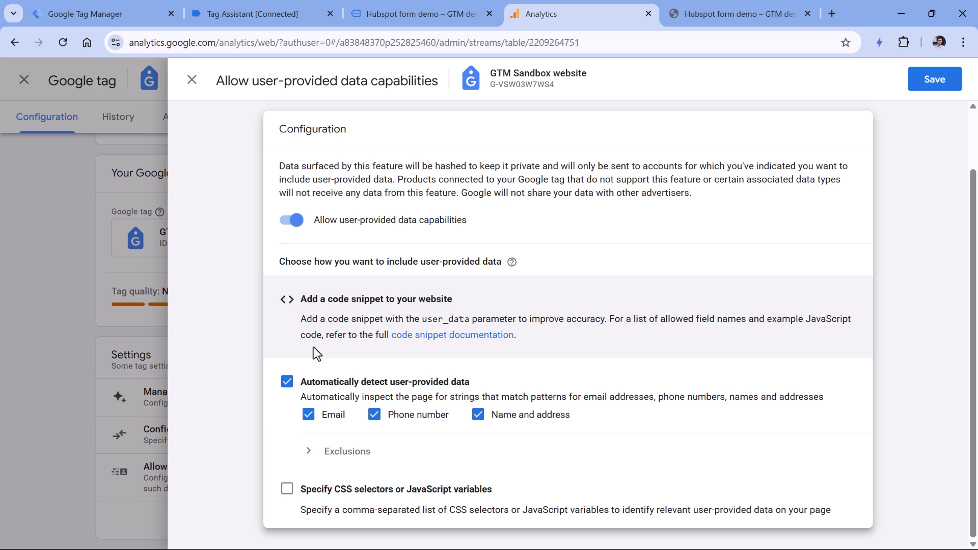
pyautogui.click(287, 382)
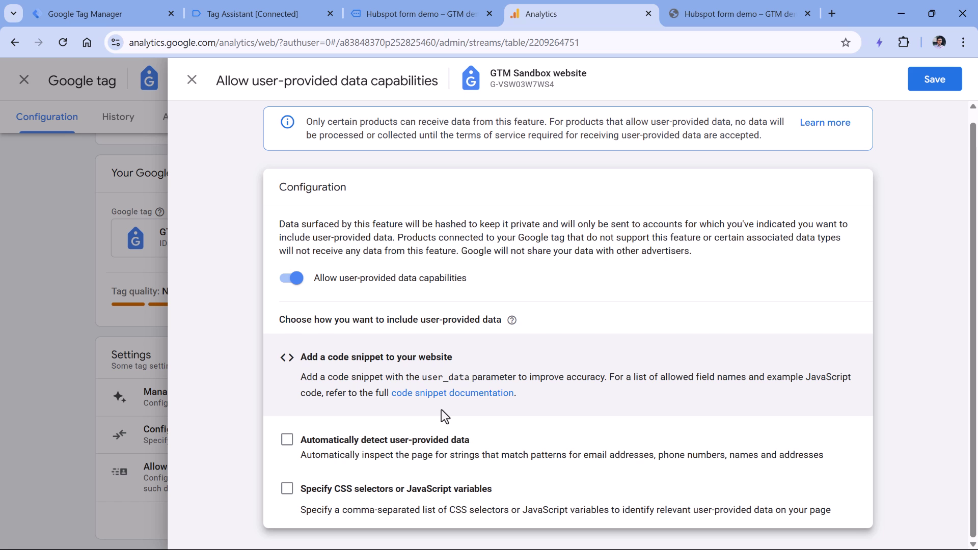
pyautogui.click(934, 79)
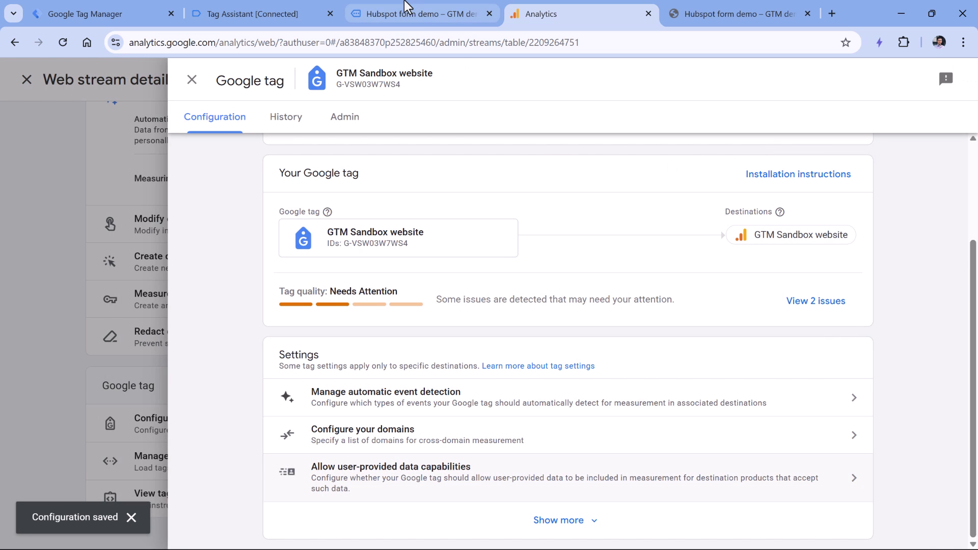
# Step: Reload the Hubspot demo page and submit the form again with a new test email and first name
pyautogui.click(417, 14)
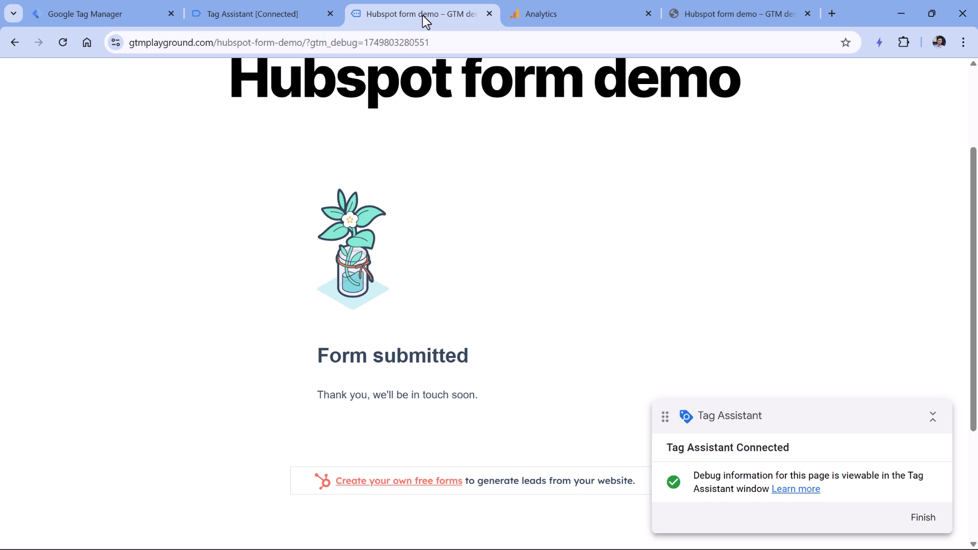
pyautogui.click(63, 42)
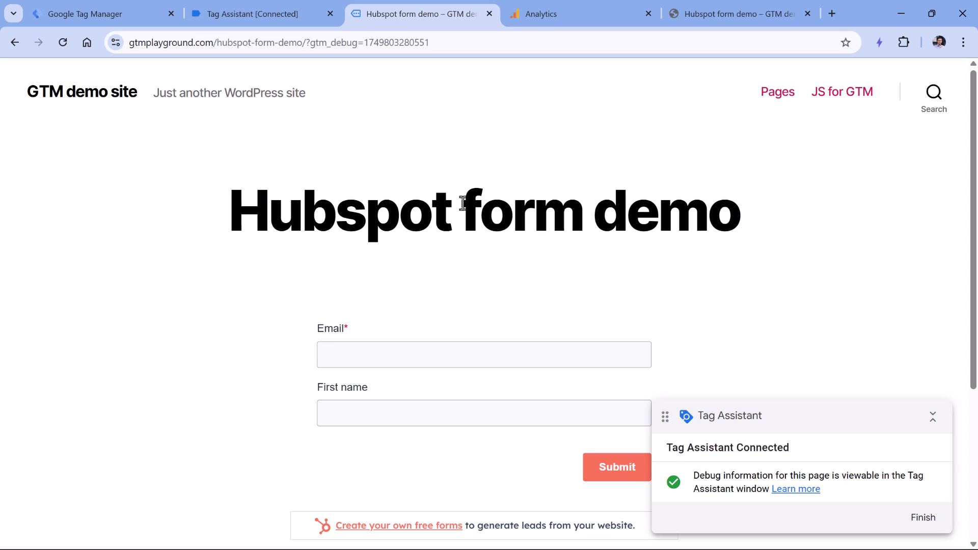
pyautogui.click(494, 348)
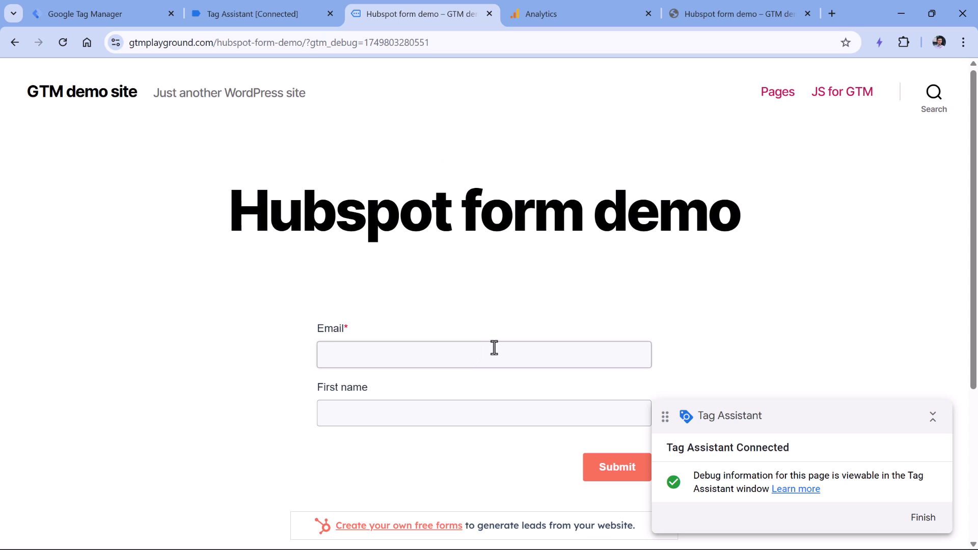
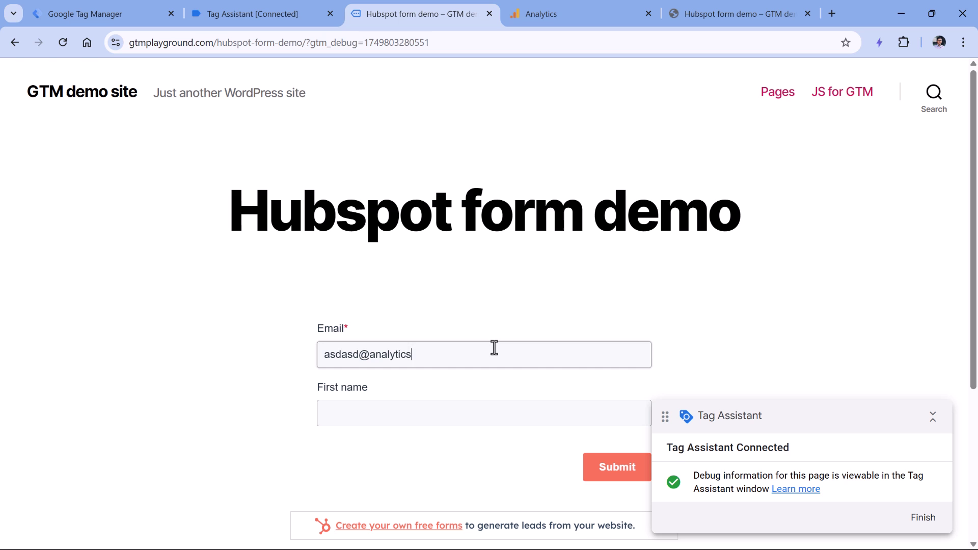
pyautogui.press('Tab')
pyautogui.write('asdasd')
pyautogui.scroll(-1, 583, 331)
pyautogui.click(593, 398)
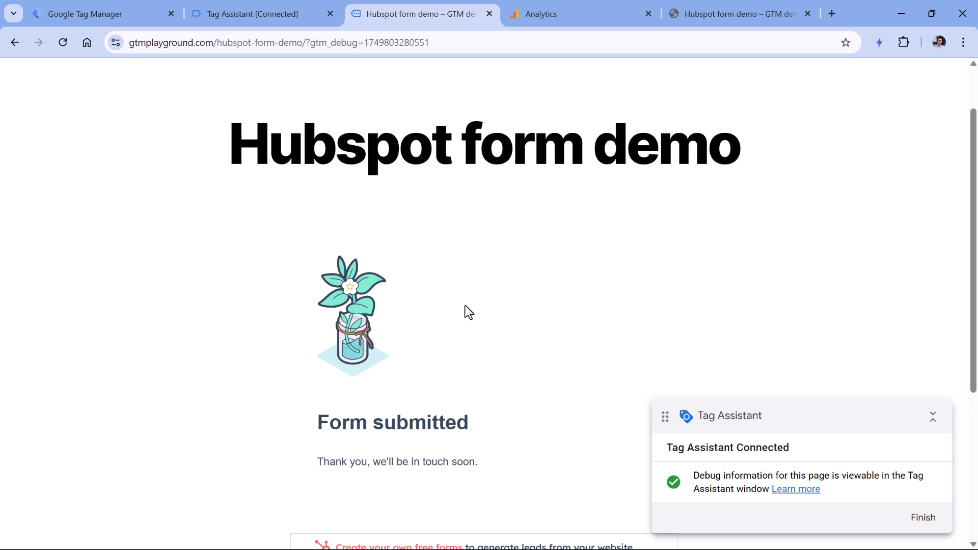
# Step: In Tag Assistant, open the details of the latest form_submission hit
pyautogui.click(259, 17)
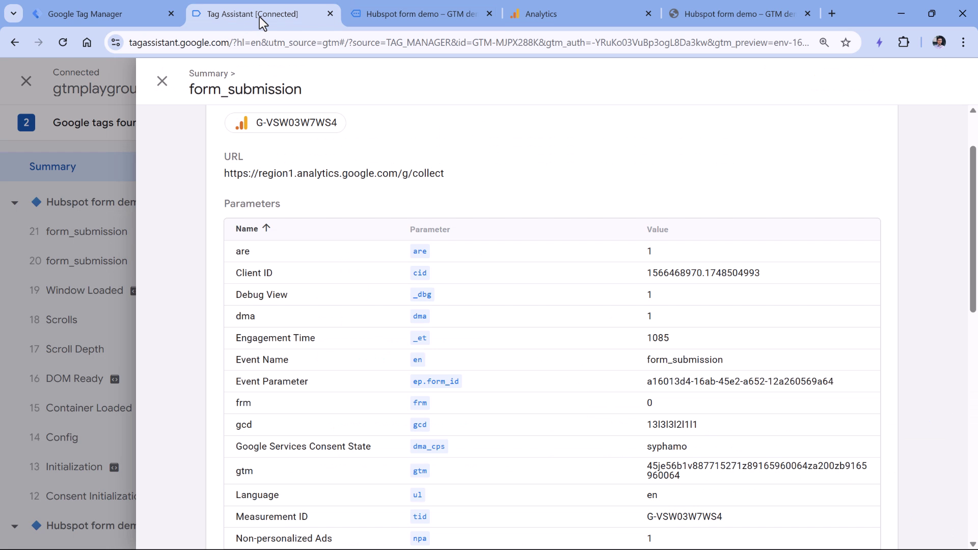
pyautogui.click(162, 79)
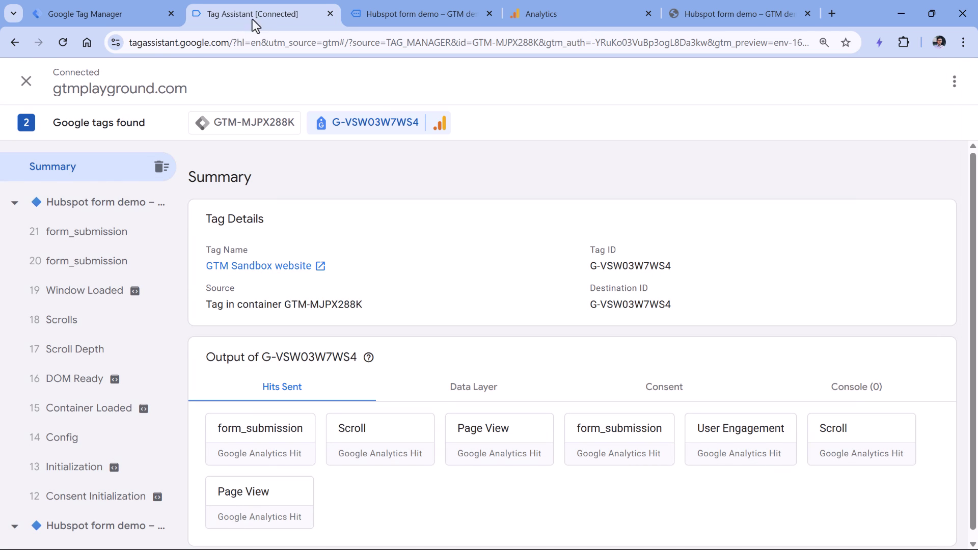
pyautogui.click(262, 447)
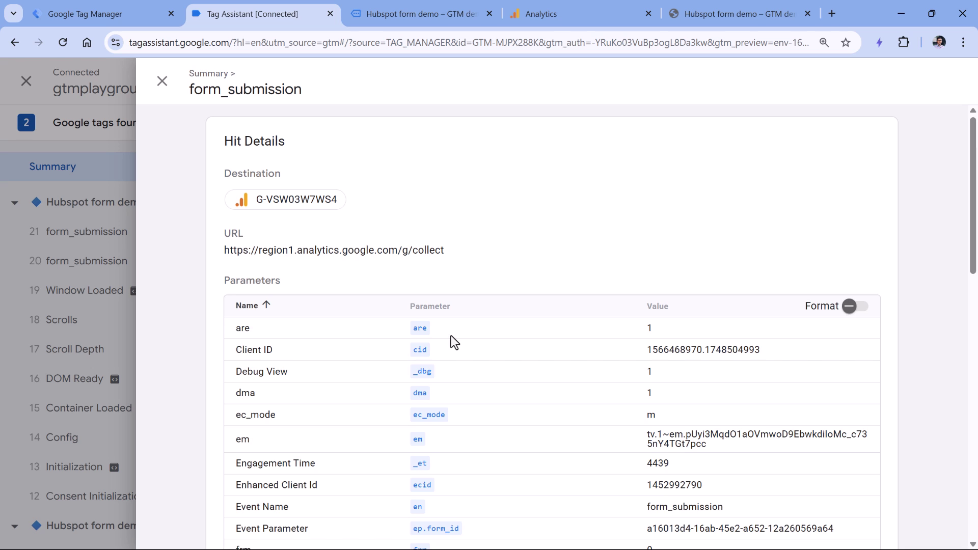
pyautogui.scroll(-2, 252, 375)
pyautogui.scroll(2, 247, 377)
pyautogui.scroll(-1, 246, 377)
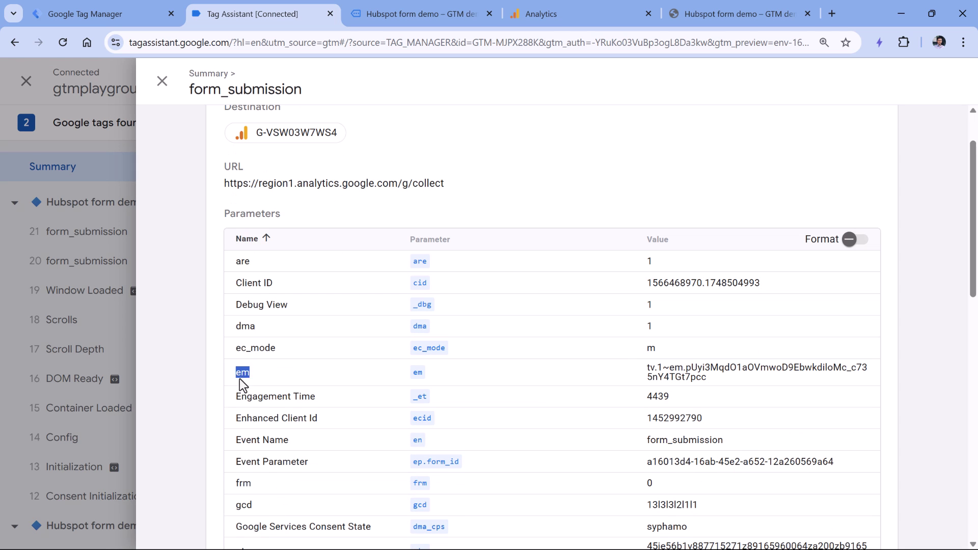
# Step: Verify the hit's em parameter carries a hashed email value
pyautogui.doubleClick(677, 369)
pyautogui.click(685, 379)
pyautogui.moveTo(686, 369); pyautogui.dragTo(707, 377)
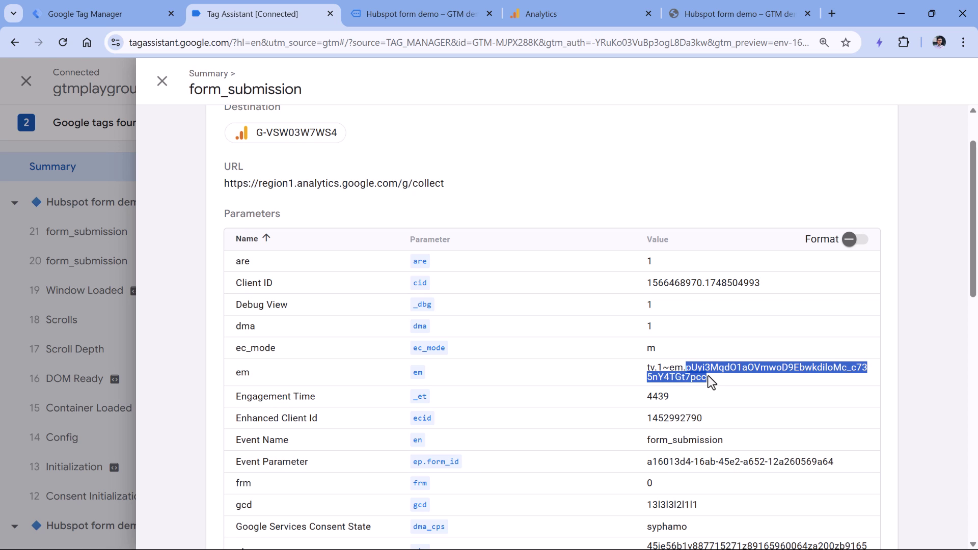
pyautogui.click(717, 379)
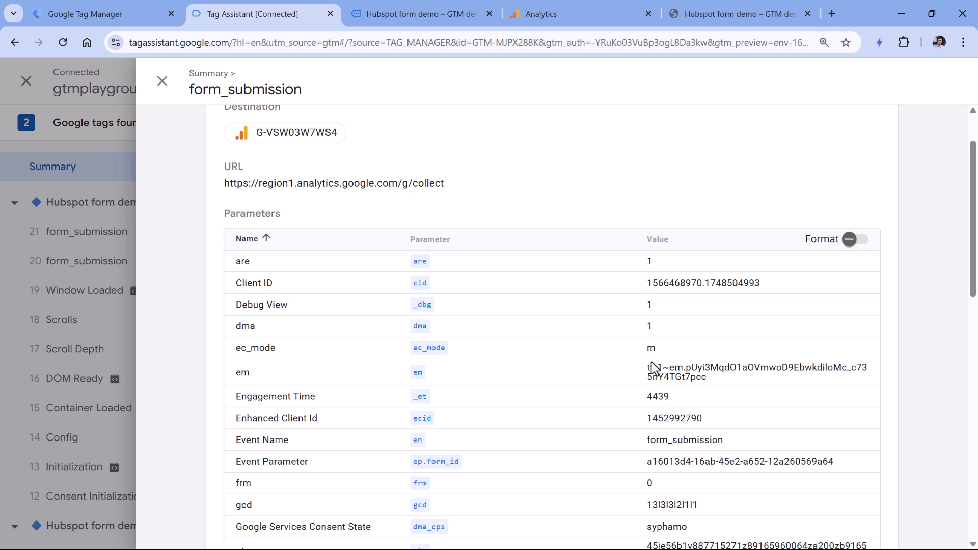
pyautogui.click(95, 14)
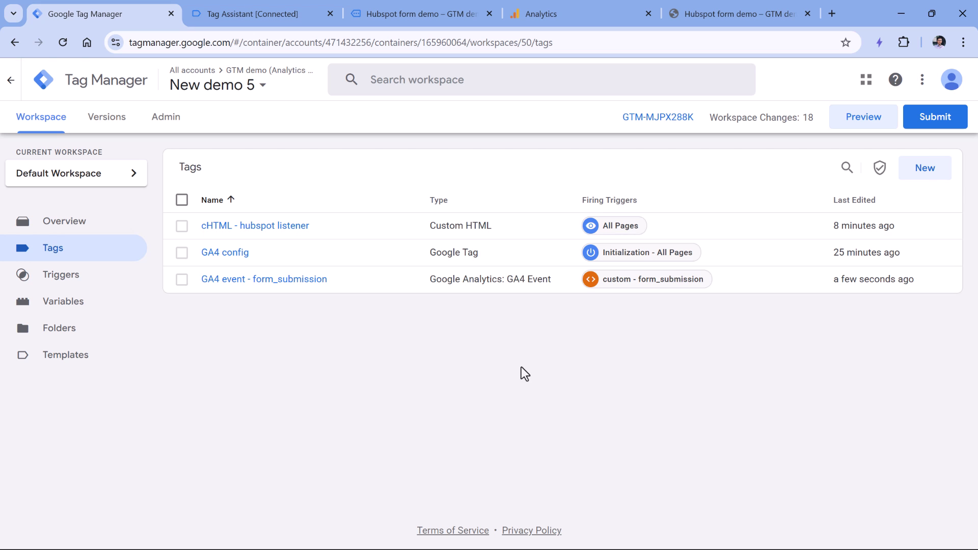
pyautogui.click(935, 120)
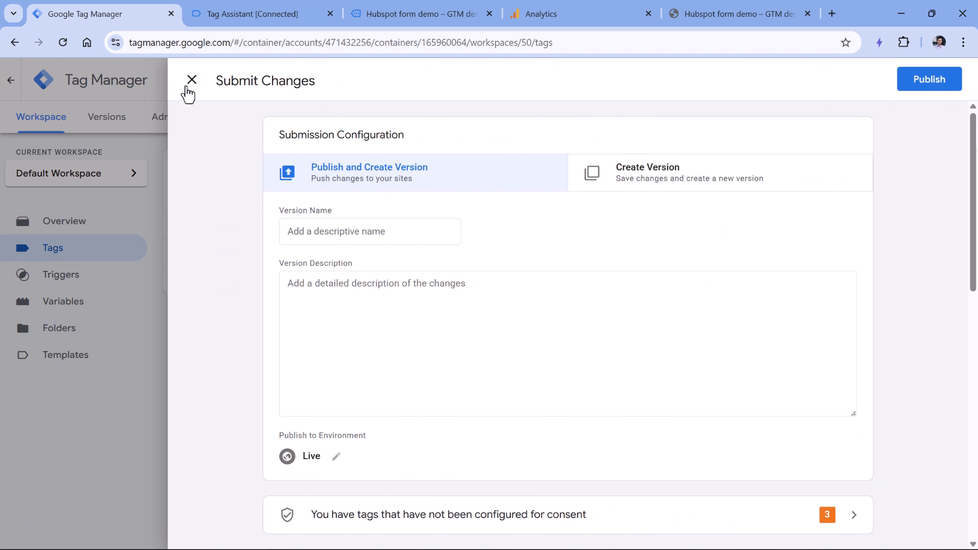
pyautogui.click(191, 80)
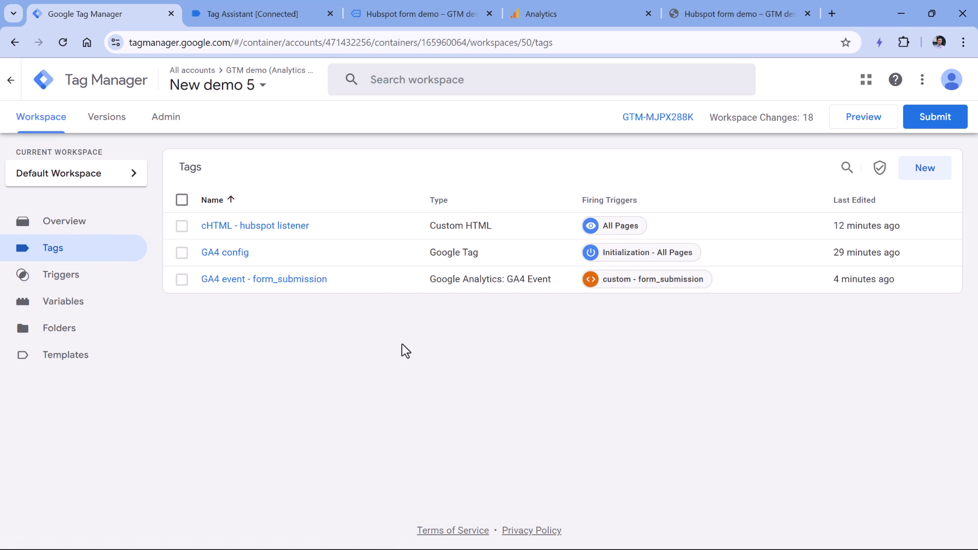
pyautogui.moveTo(577, 15)
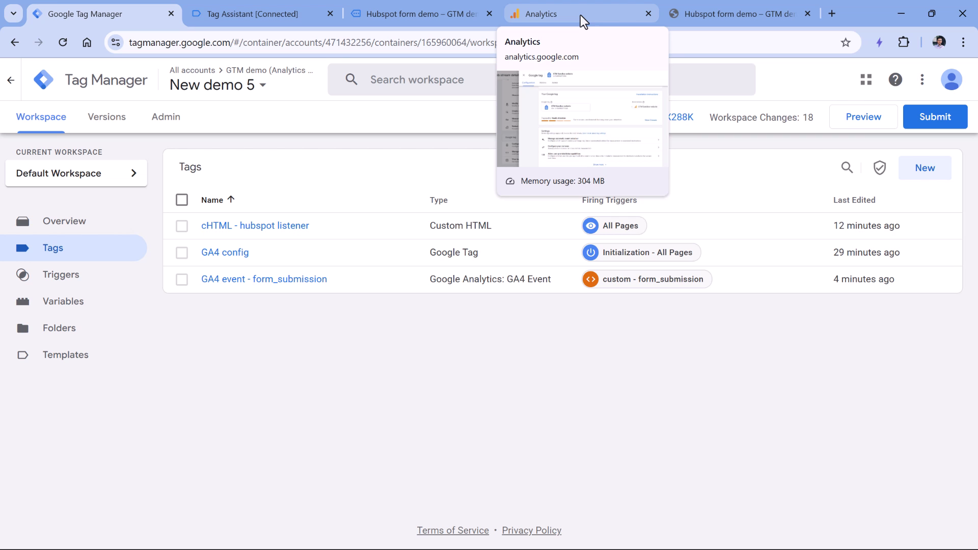
# Step: In Google Analytics, start a new blank free-form exploration
pyautogui.click(580, 14)
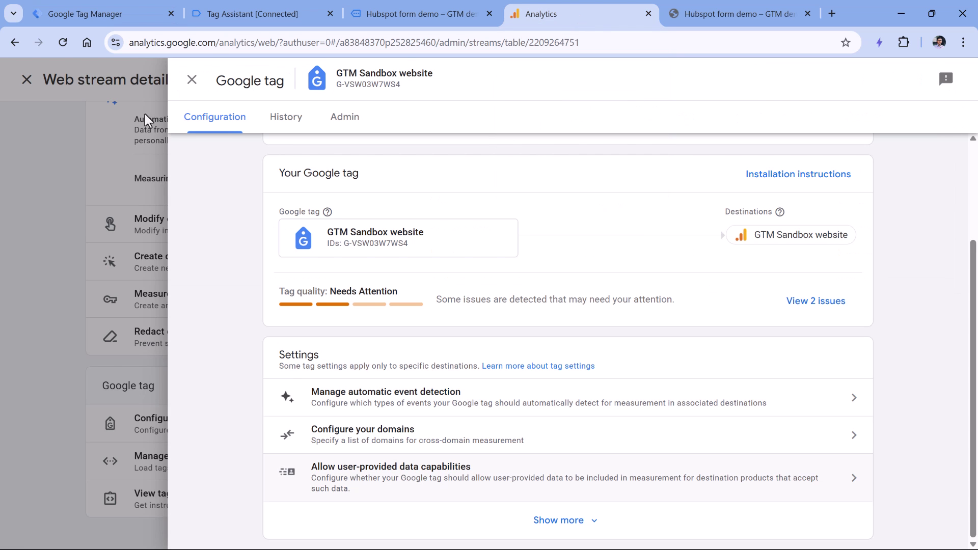
pyautogui.click(192, 80)
pyautogui.click(222, 81)
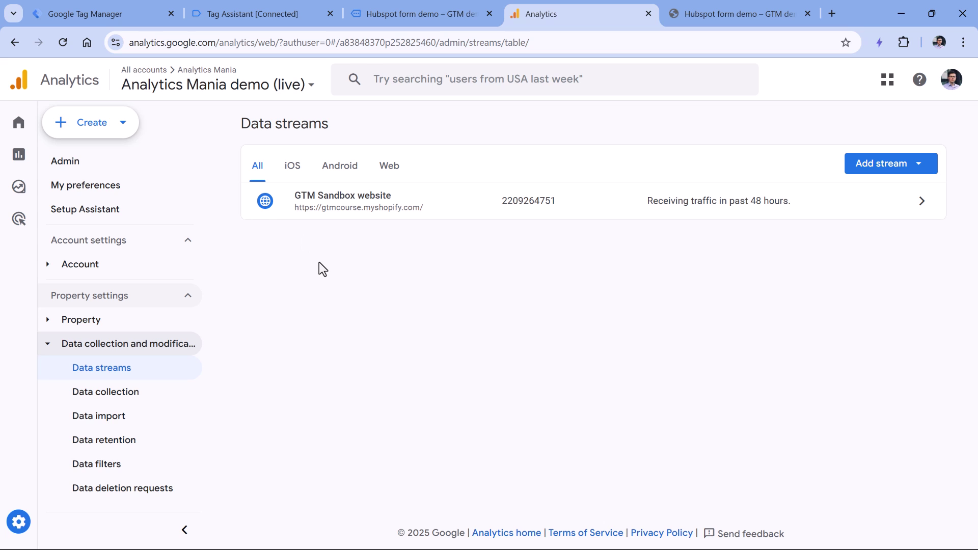
pyautogui.click(36, 196)
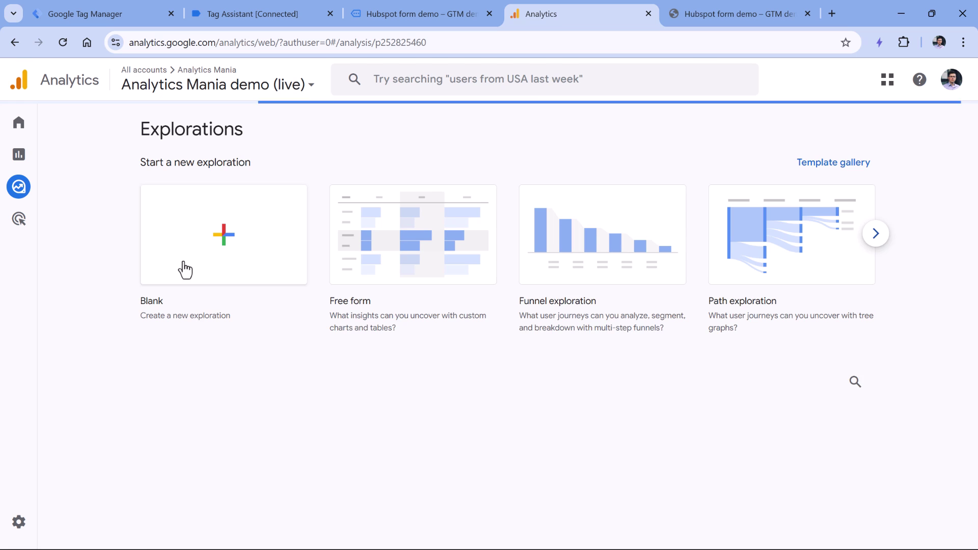
pyautogui.click(221, 240)
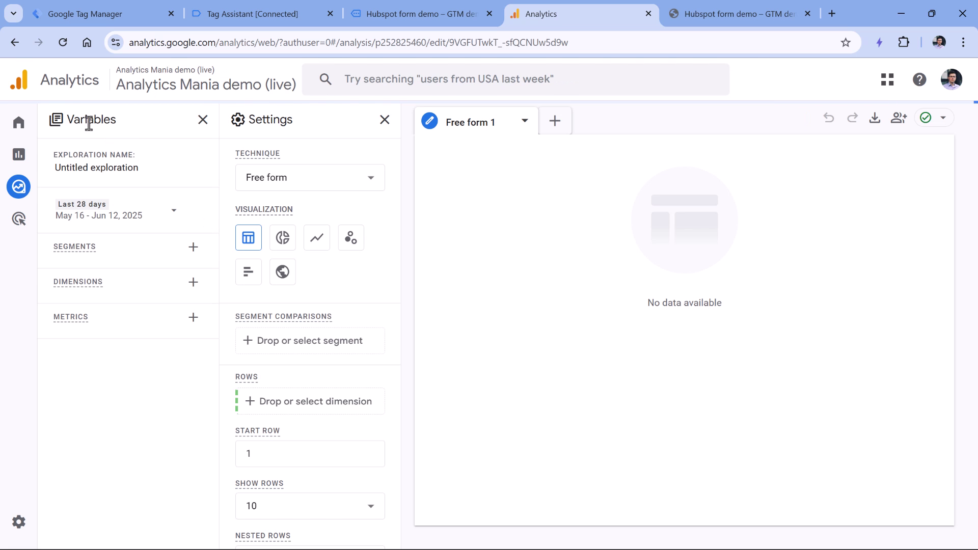
# Step: Search the available dimensions for 'form id' to find the custom Form ID dimension
pyautogui.click(194, 286)
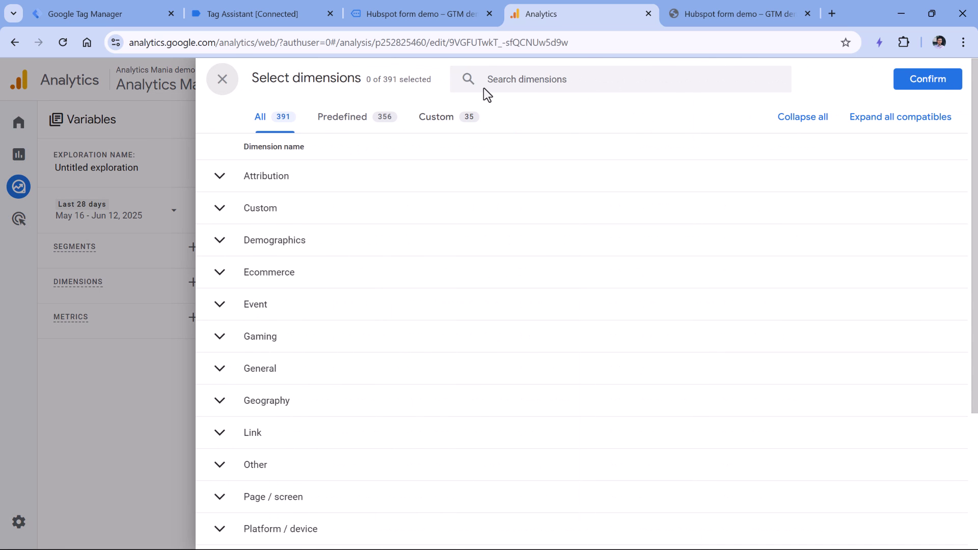
pyautogui.click(498, 97)
pyautogui.write('form id')
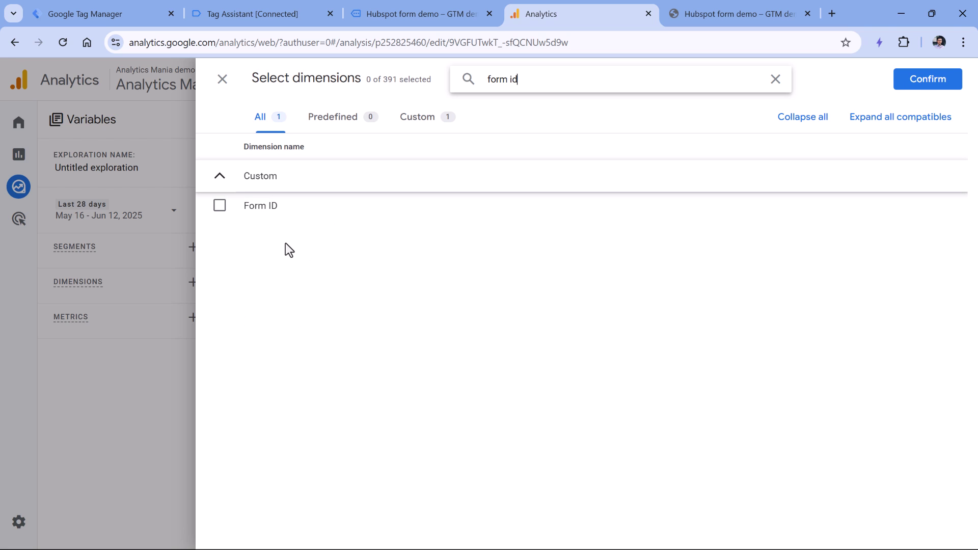
pyautogui.click(222, 81)
# Step: Start a new custom dimension named 'Form ID' using the form_id event parameter
pyautogui.click(32, 525)
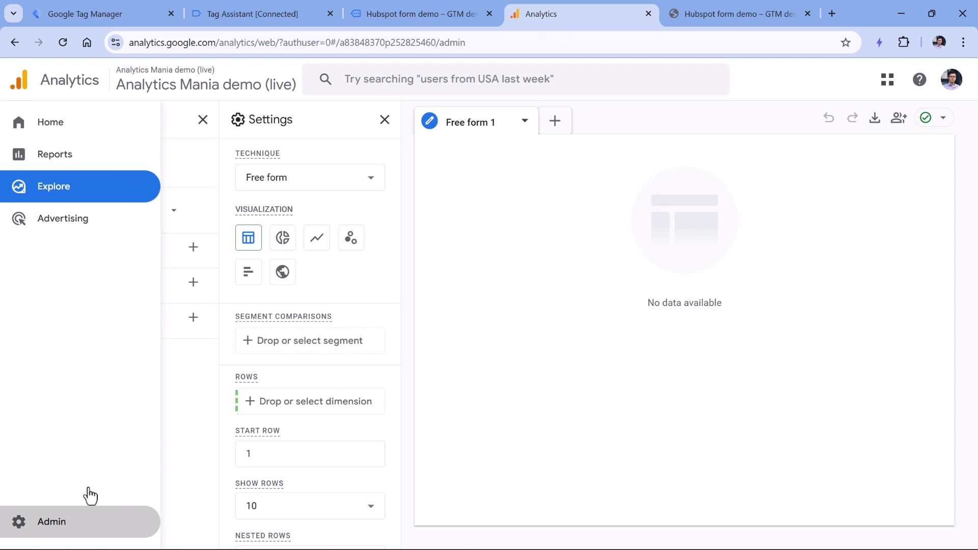
pyautogui.scroll(-9, 525, 239)
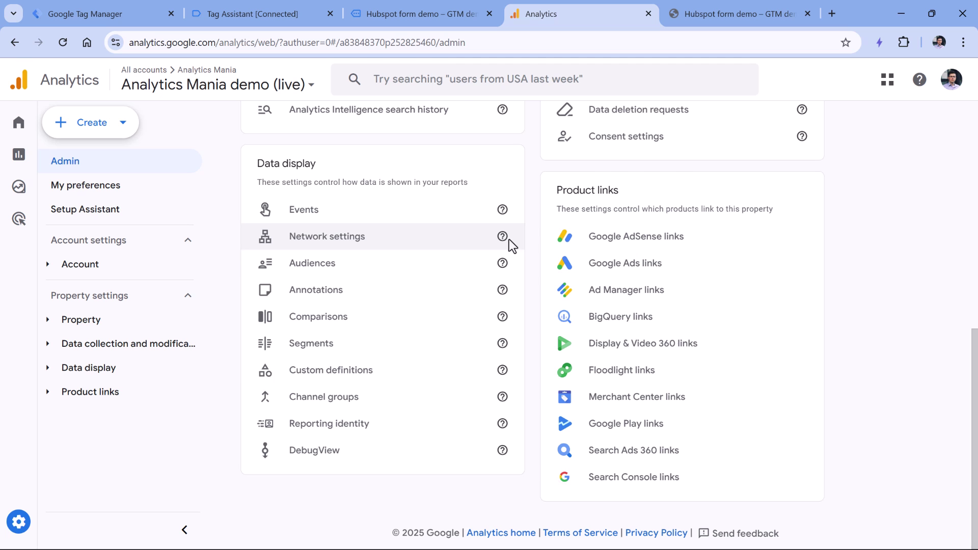
pyautogui.click(344, 374)
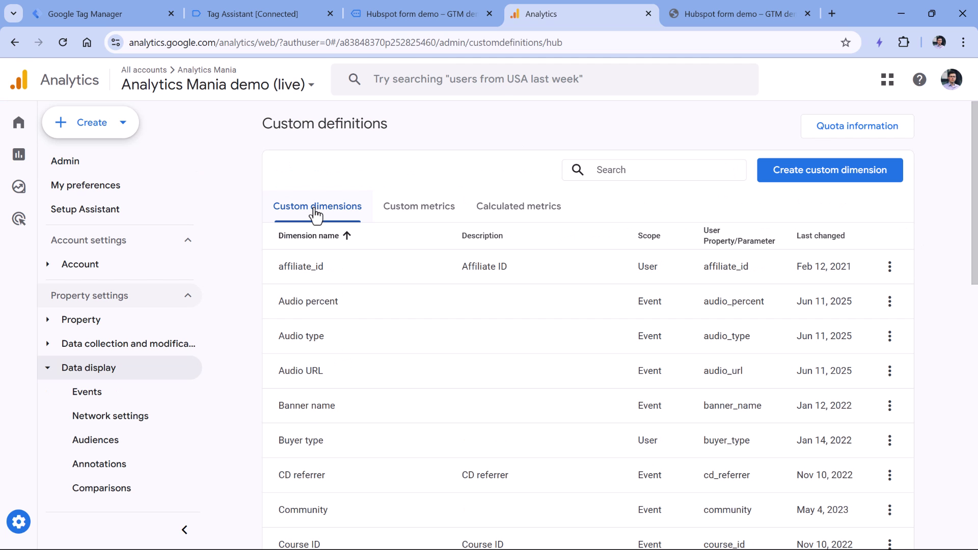
pyautogui.click(833, 179)
pyautogui.click(689, 219)
pyautogui.write('F')
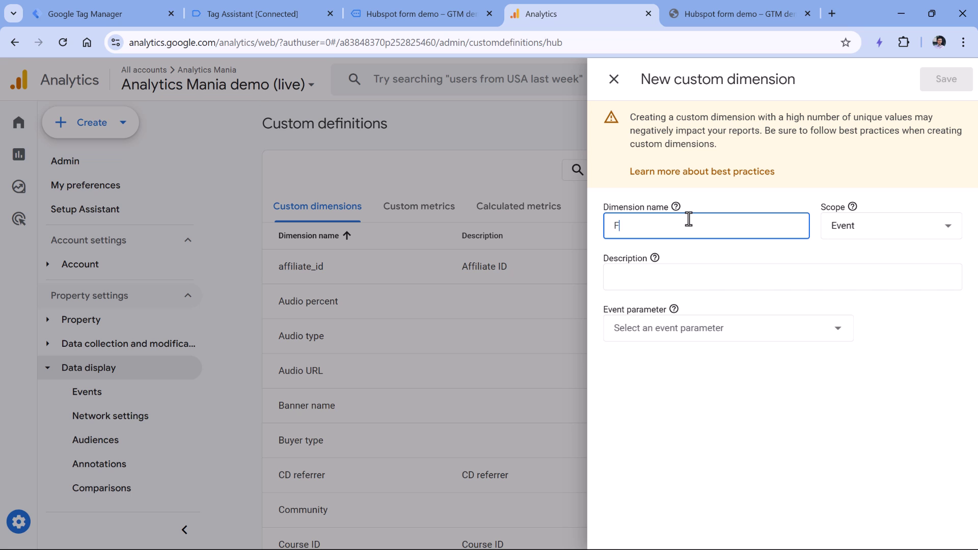
pyautogui.write('orm ID')
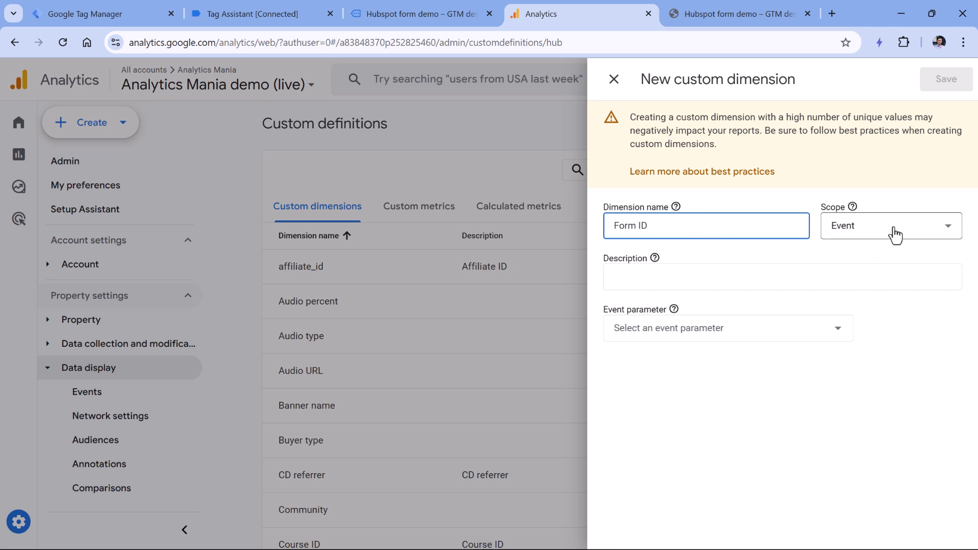
pyautogui.click(670, 330)
pyautogui.moveTo(673, 336)
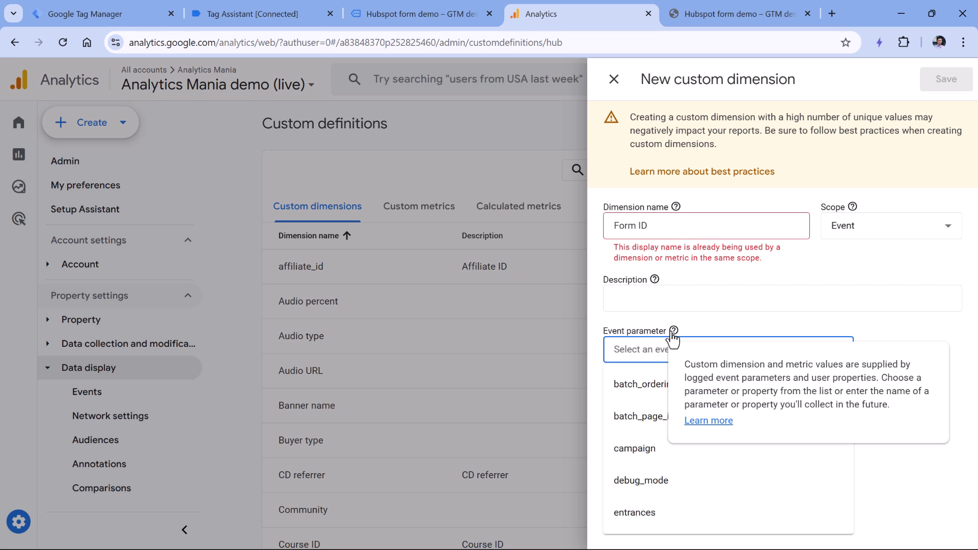
pyautogui.write('form_id')
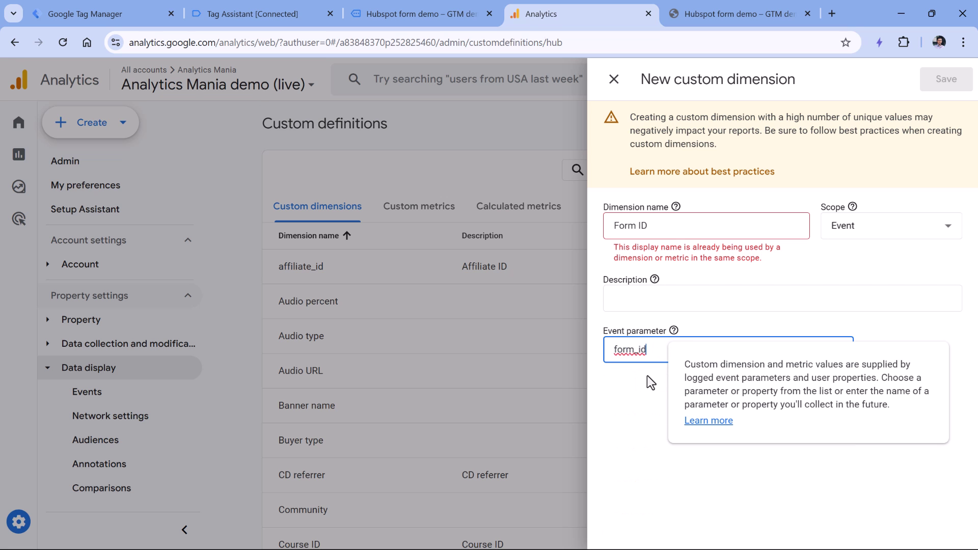
pyautogui.click(644, 377)
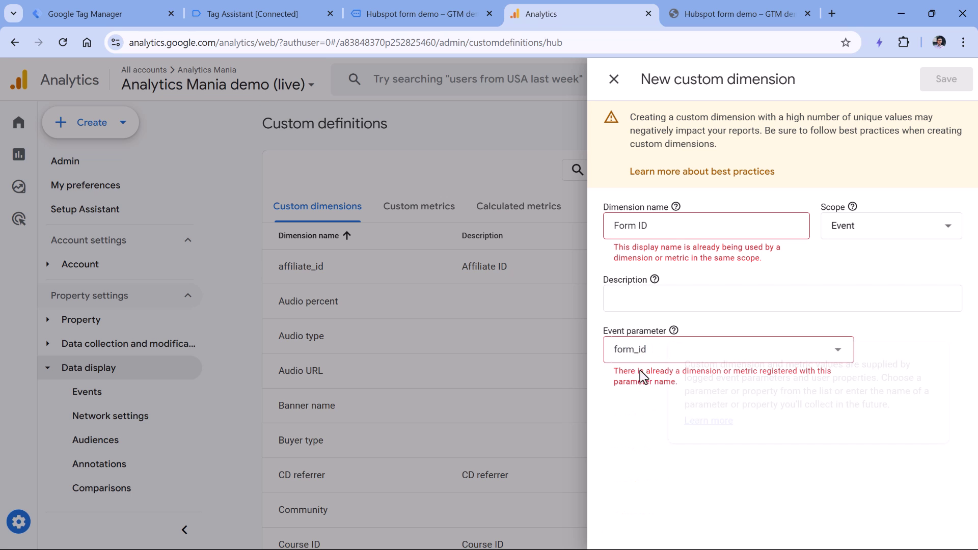
# Step: Cross-check the GA4 event - form_submission tag and note the already-registered error
pyautogui.click(109, 15)
pyautogui.click(255, 279)
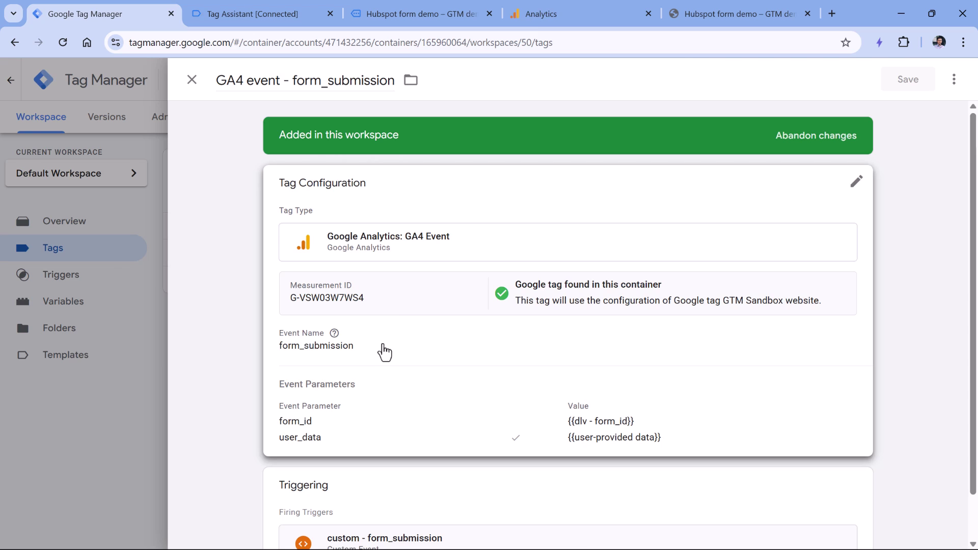
pyautogui.click(570, 14)
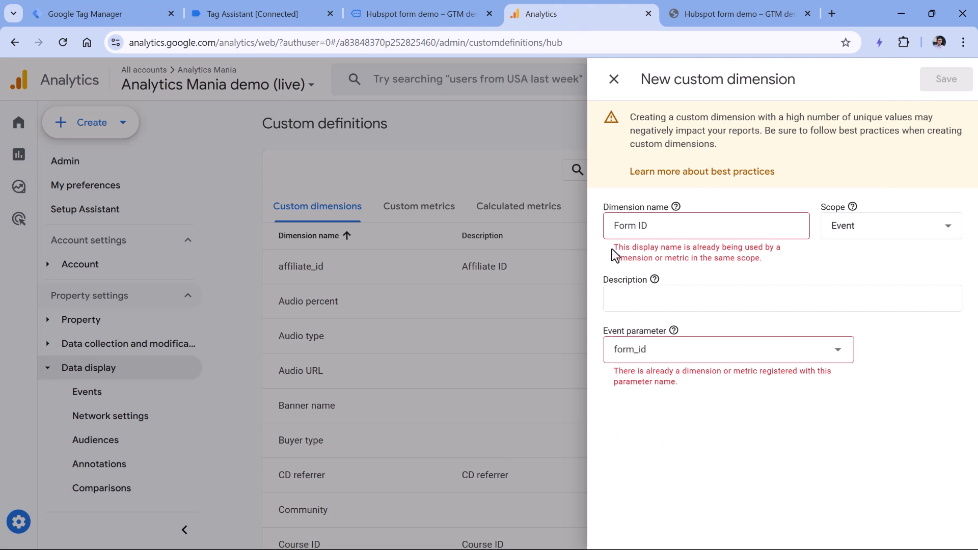
pyautogui.moveTo(613, 248); pyautogui.dragTo(768, 262)
pyautogui.click(688, 390)
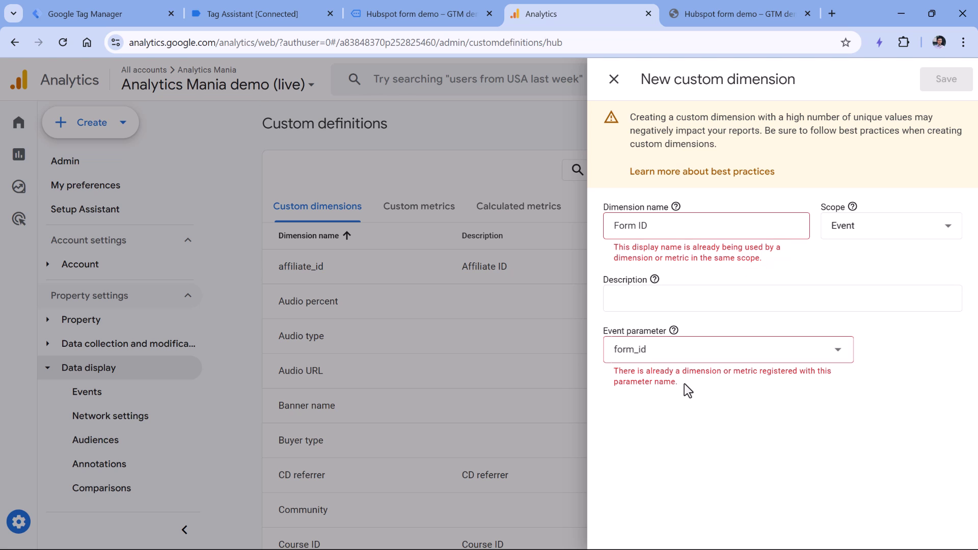